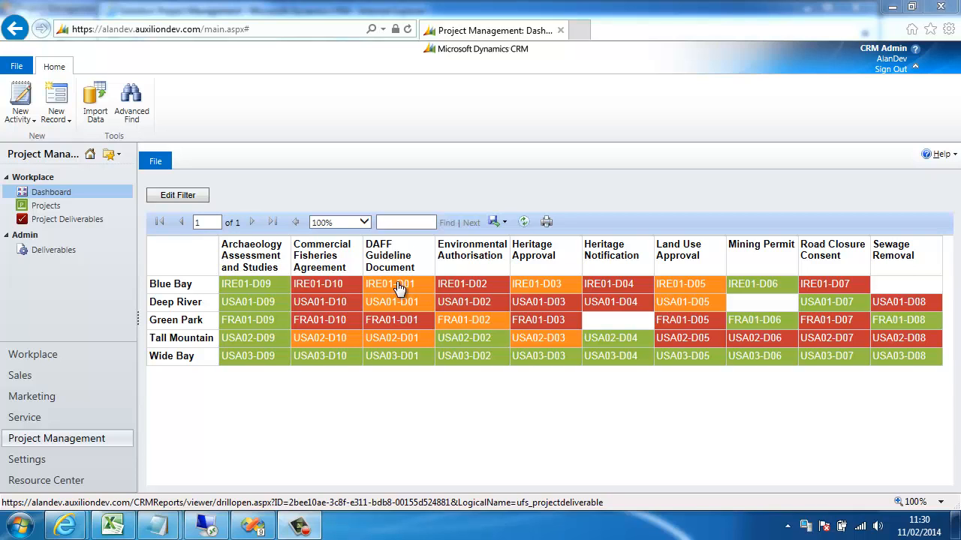
Open and close the Blue Bay project, the Archaeology Assessment and Studies deliverable and Blue Bay's Heritage Notification record from the dashboard report
left_click(192, 293)
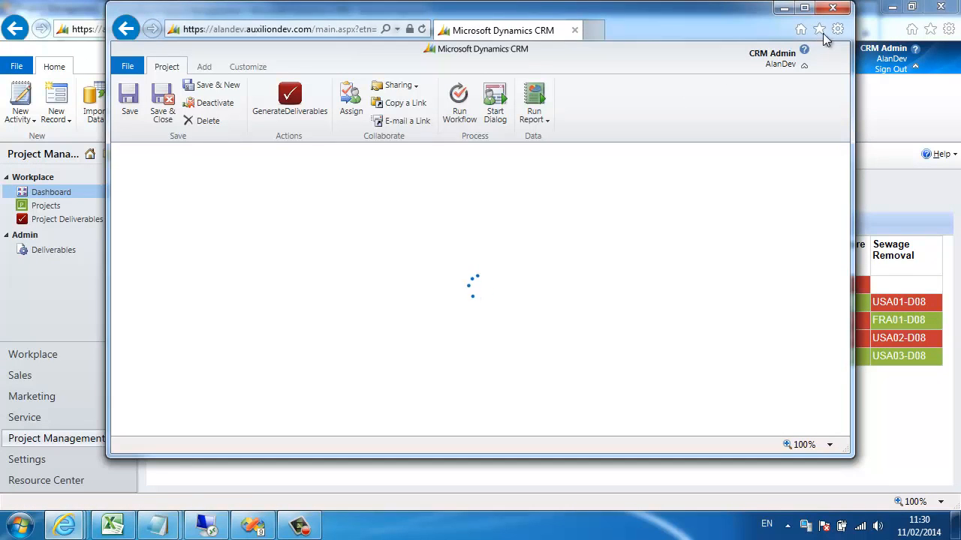
left_click(833, 9)
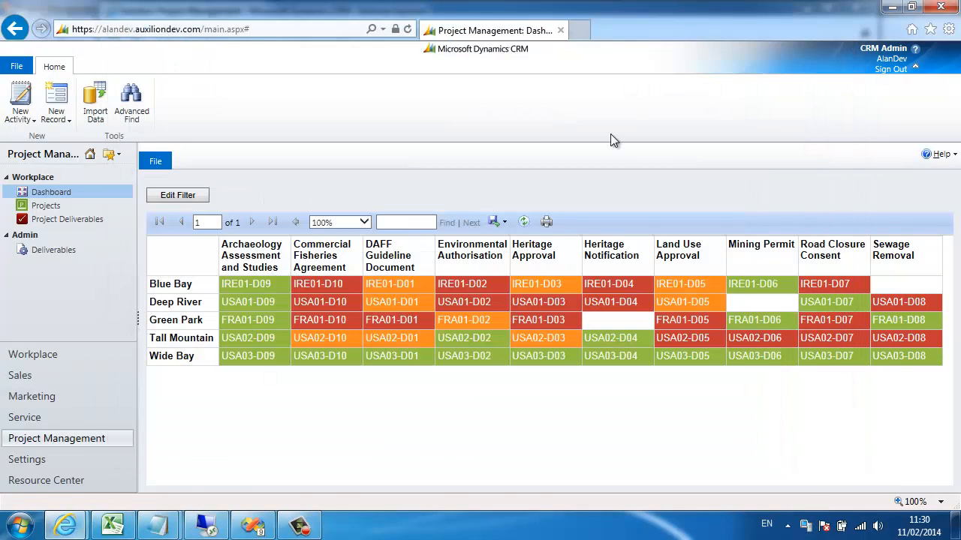
left_click(257, 256)
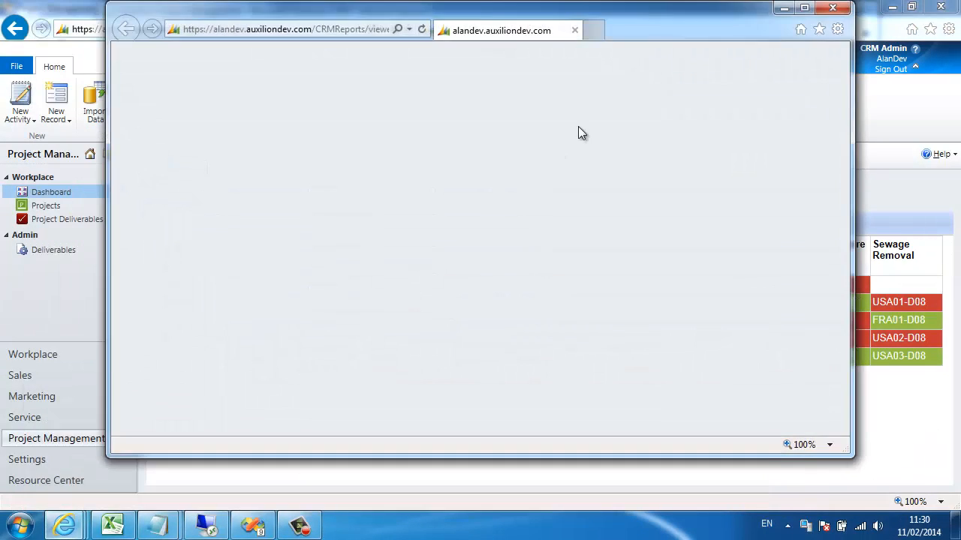
left_click(834, 11)
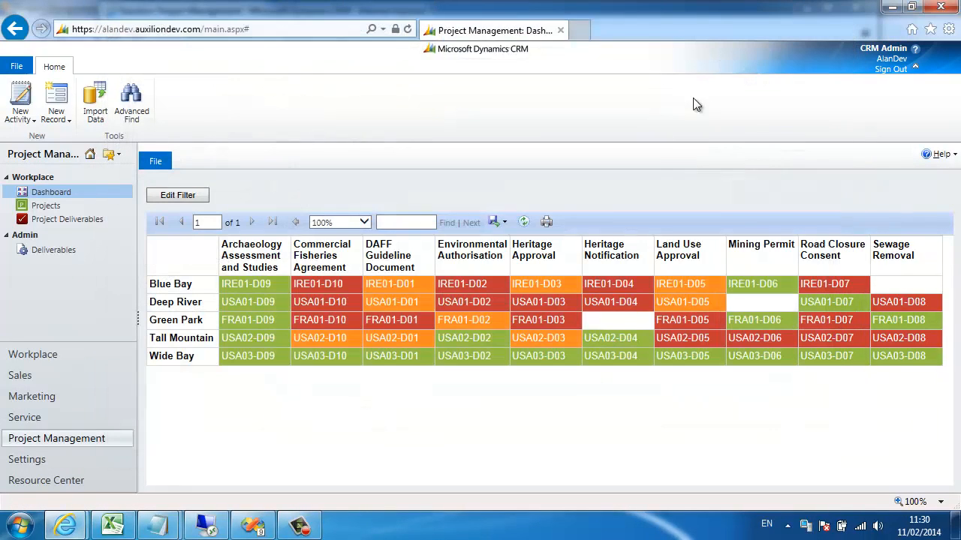
left_click(610, 288)
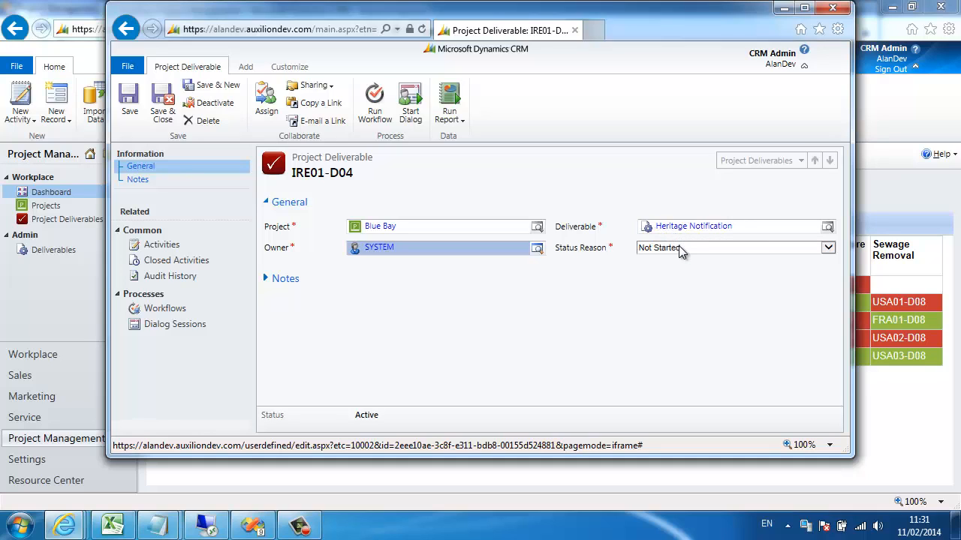
left_click(832, 7)
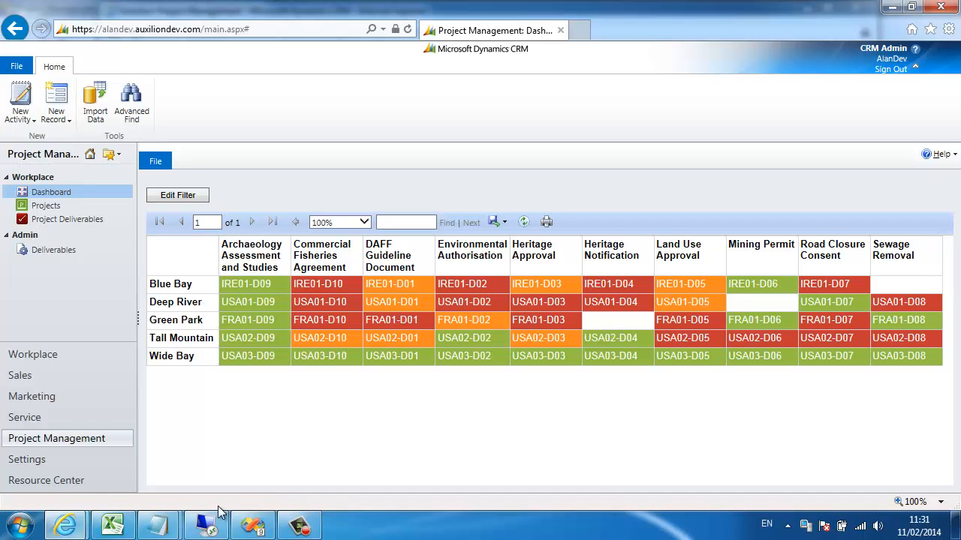
Switch to Excel to examine the Project Deliverables RAG.xlsx workbook, and return to the Project Management dashboard in the browser
left_click(114, 527)
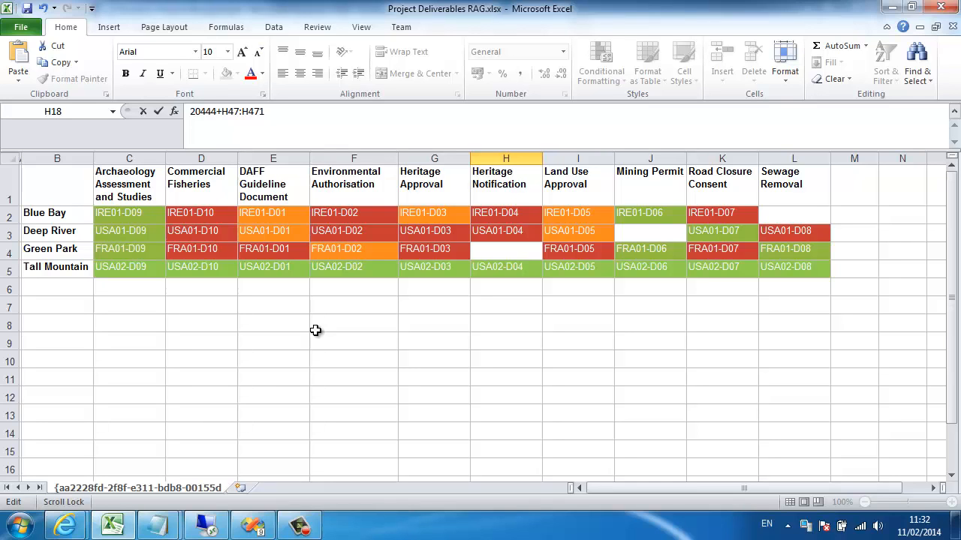
mouse_move(65, 525)
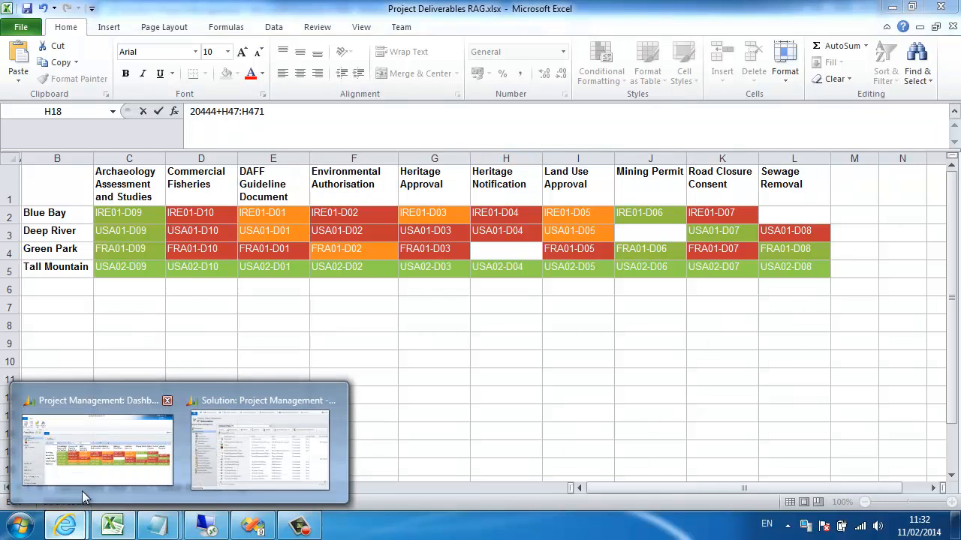
left_click(81, 491)
Show the Status chart beside the Project Deliverables list and drill into its In Progress and Not Started bars
left_click(60, 219)
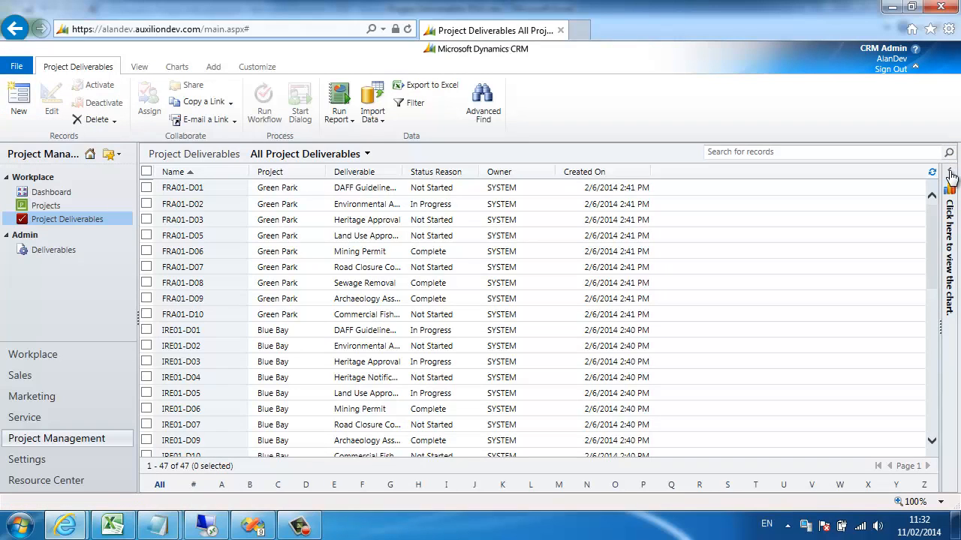
left_click(950, 174)
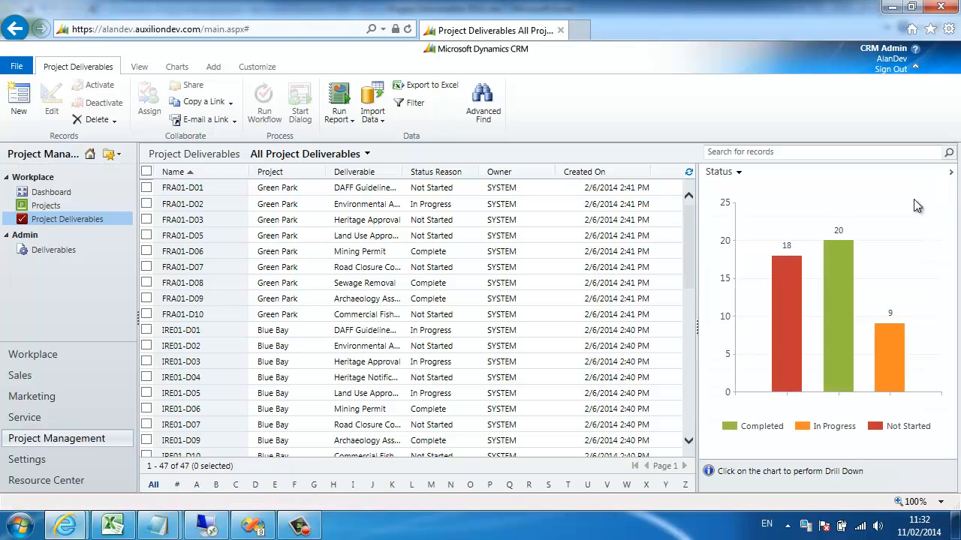
left_click(900, 351)
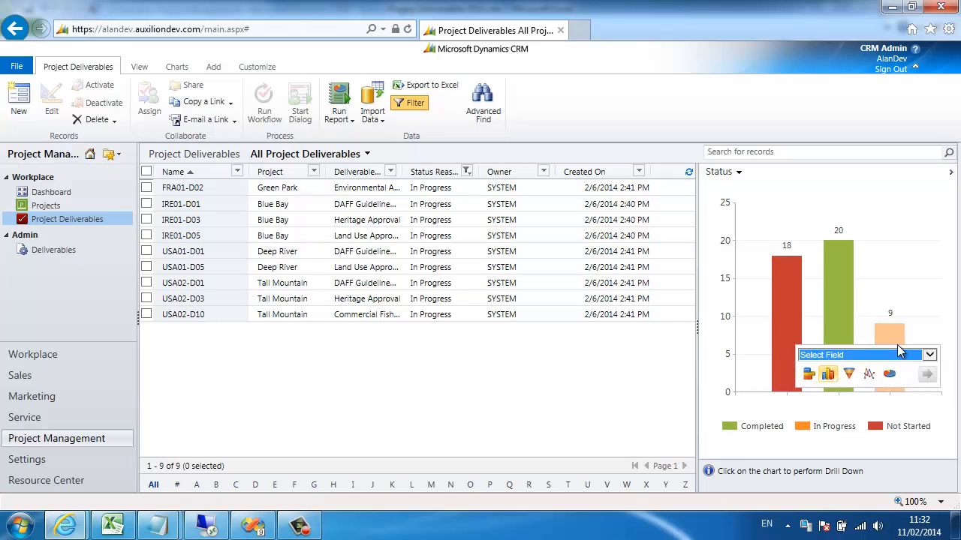
left_click(793, 311)
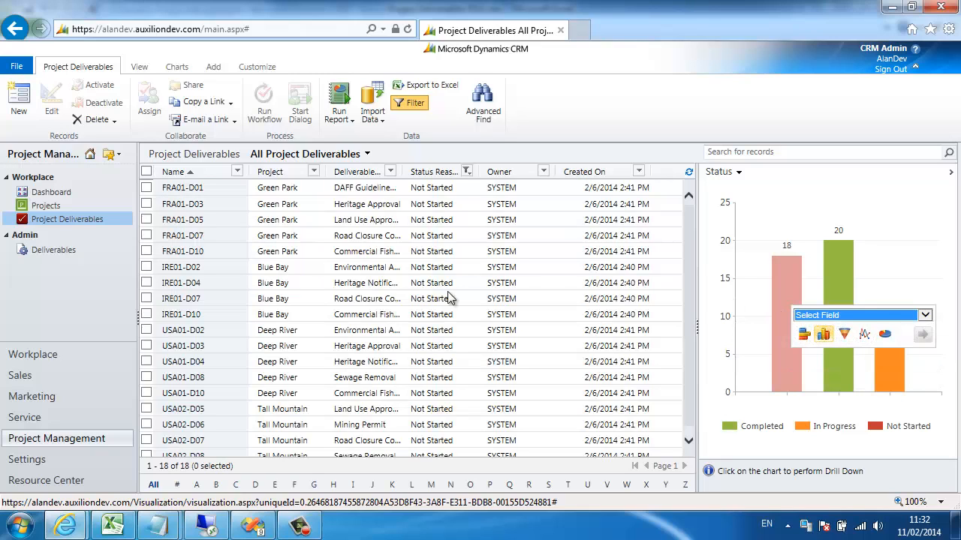
Switch to Excel, and in the Project Management solution's Reports start a new report with the Report Wizard
mouse_move(110, 528)
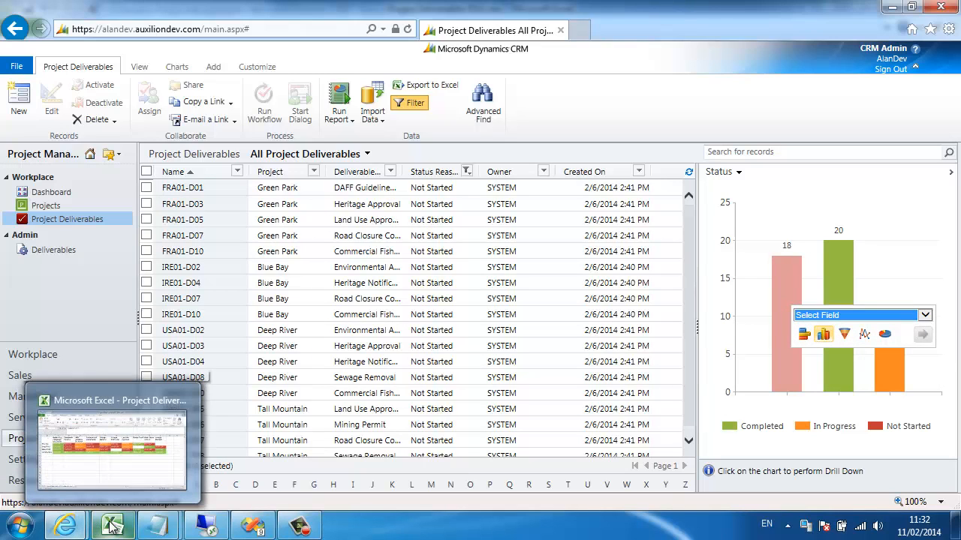
left_click(110, 525)
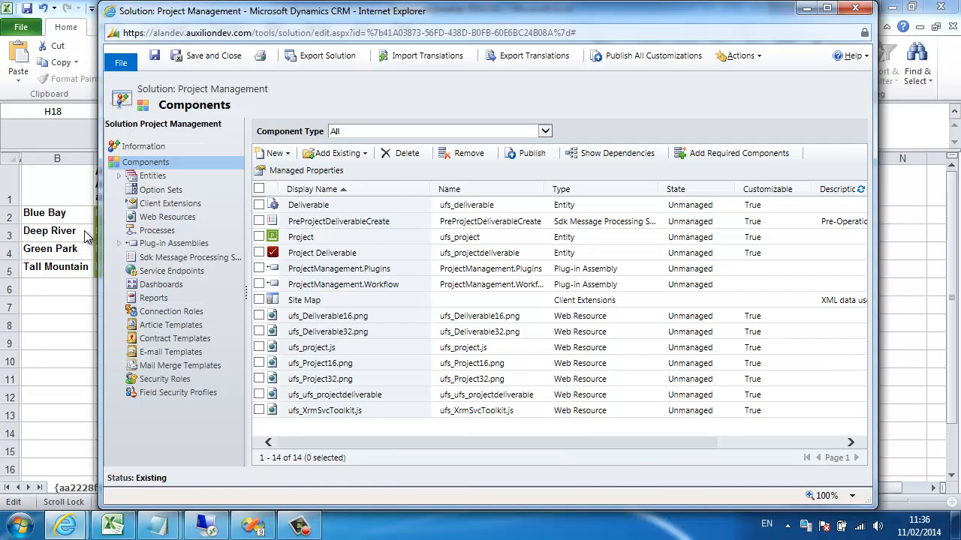
left_click(154, 298)
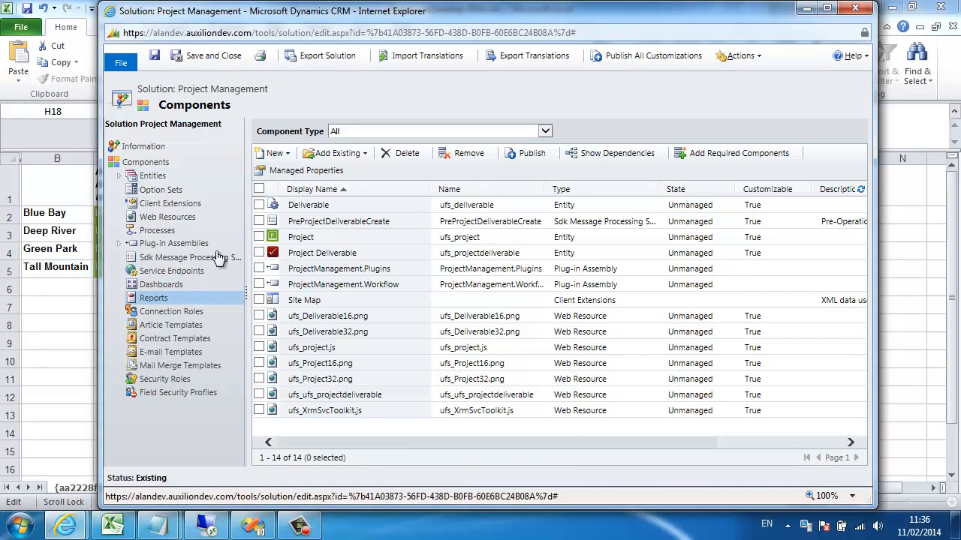
left_click(274, 156)
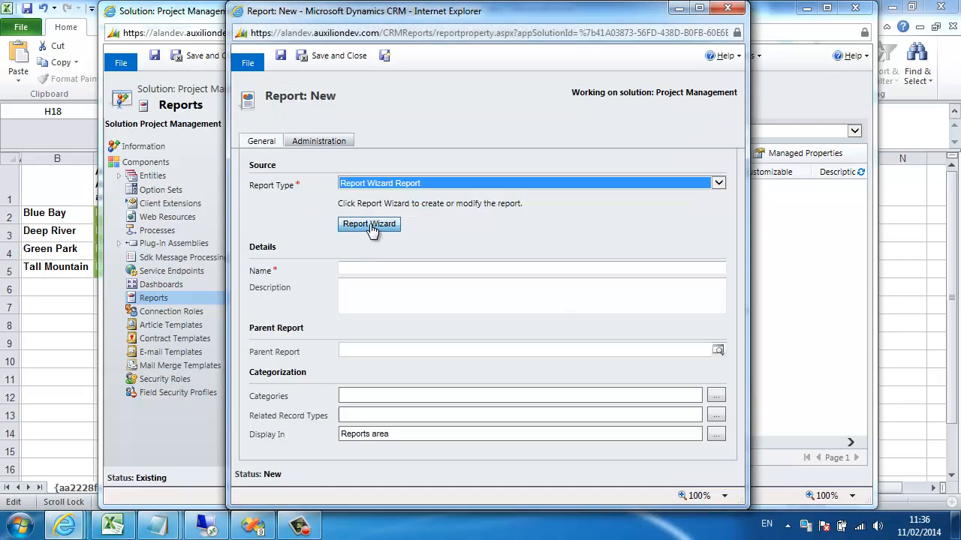
left_click(370, 225)
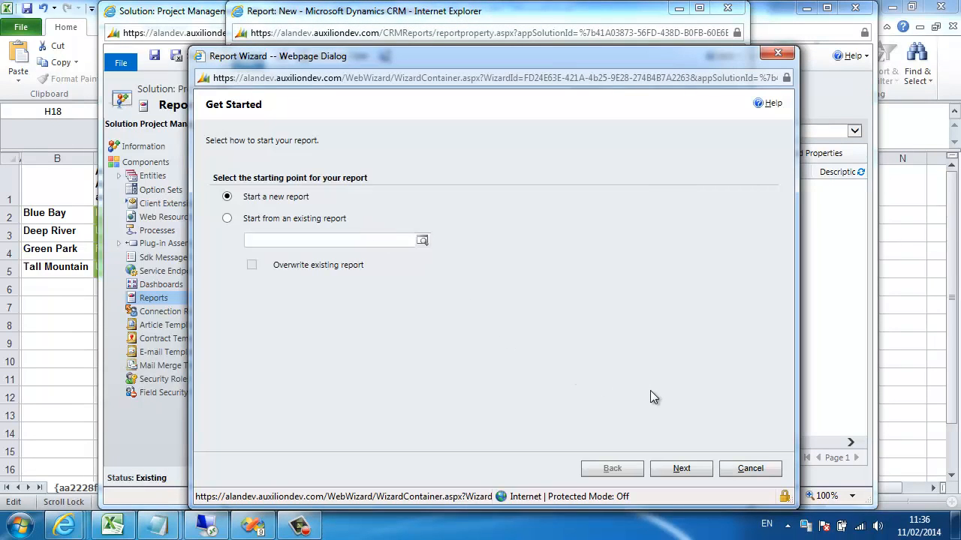
left_click(680, 470)
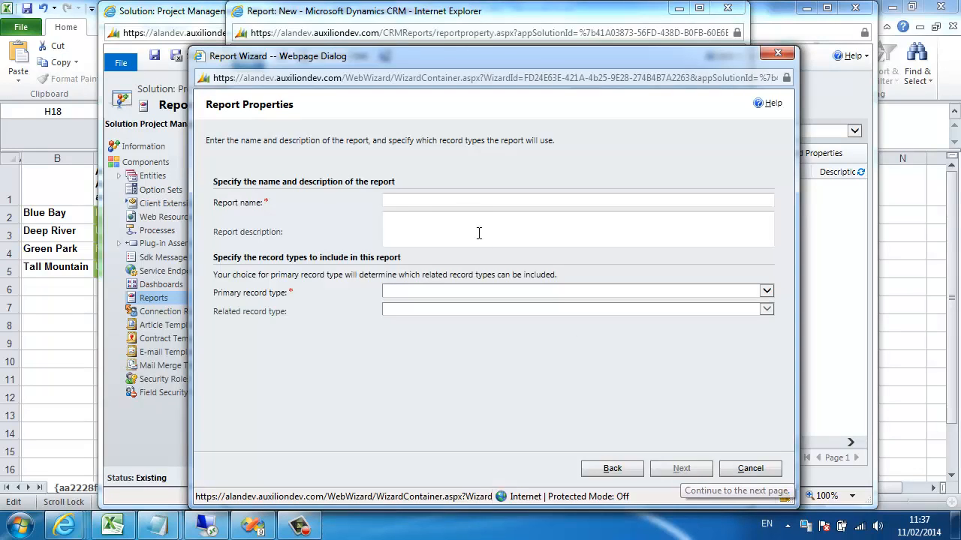
Name the report "Project Deliverales - RAG" and set its primary record type to Project Deliverables
left_click(467, 201)
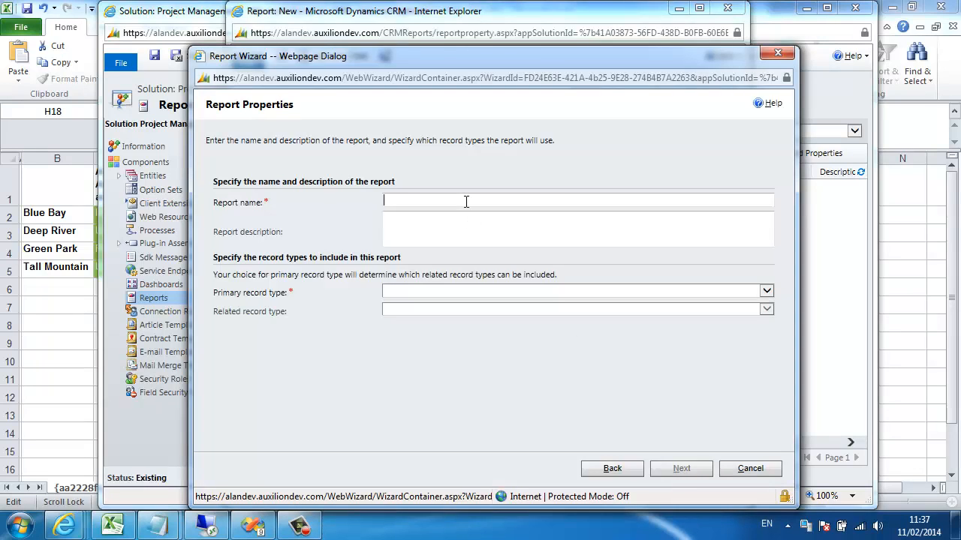
type("Project Deliverales - RAG")
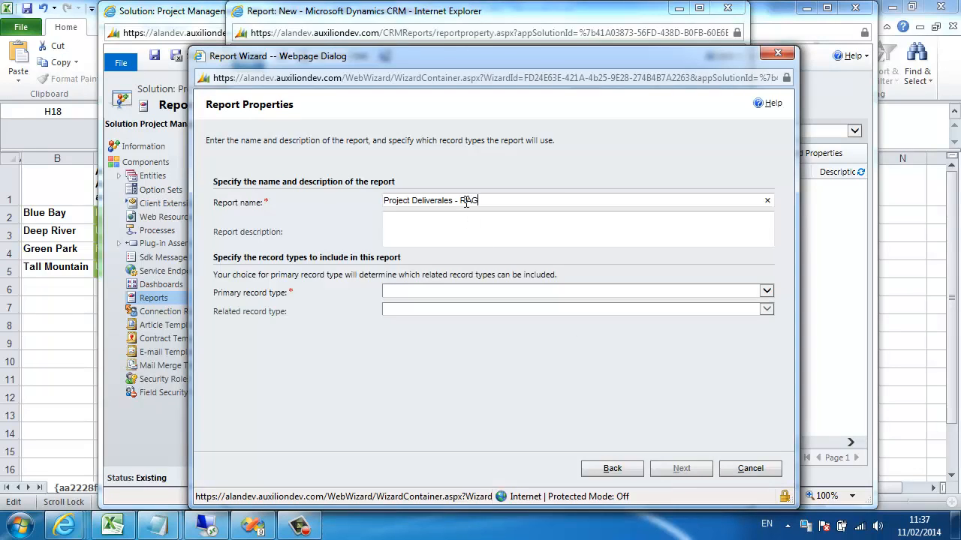
left_click(479, 289)
scroll(498, 357, "down", 7)
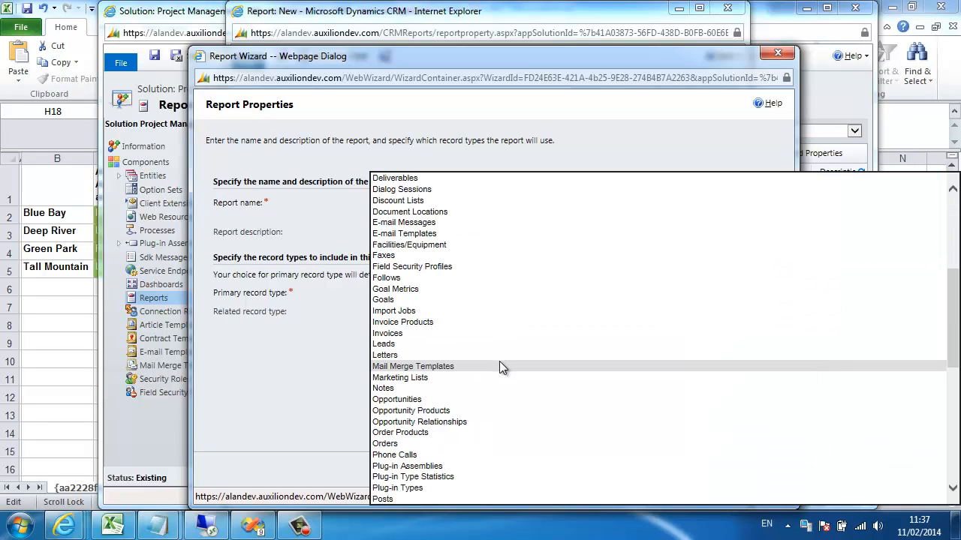
scroll(501, 367, "down", 12)
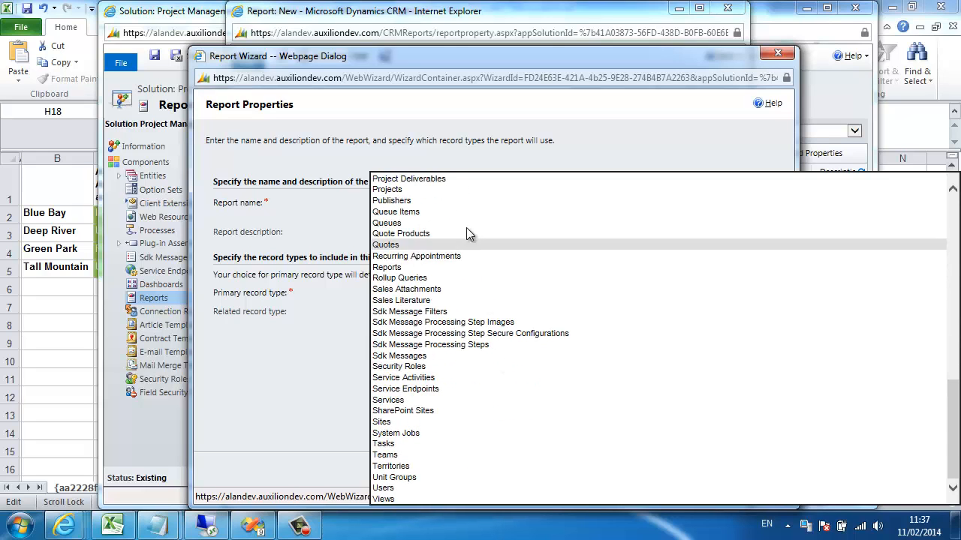
left_click(449, 181)
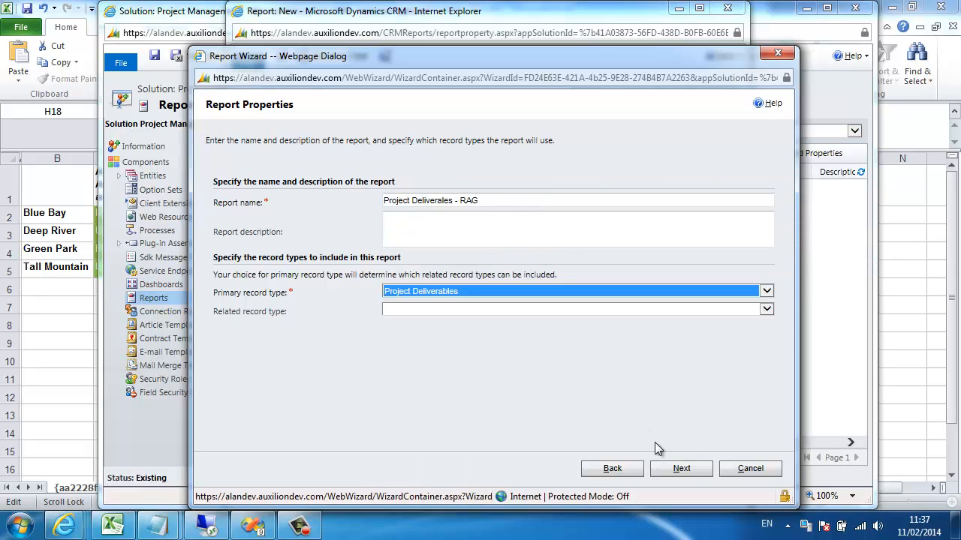
left_click(682, 470)
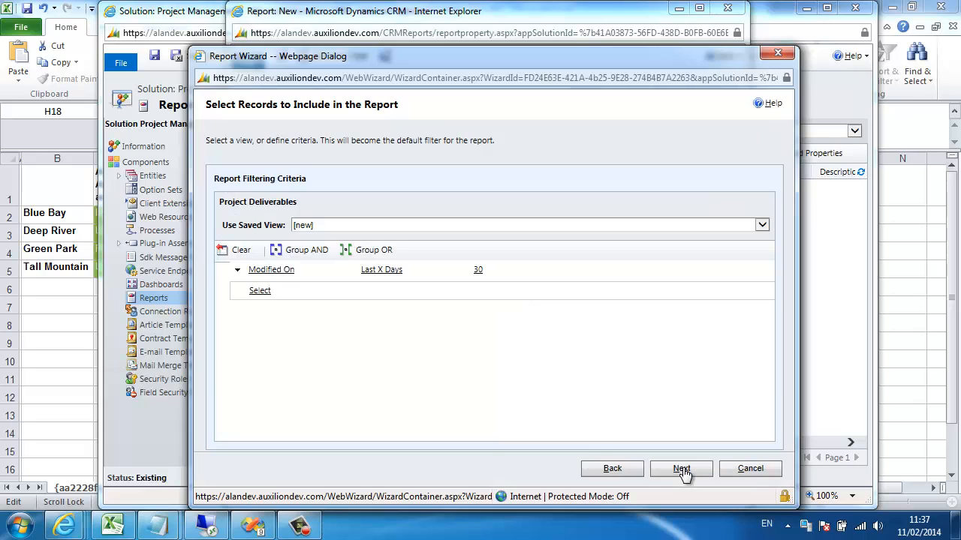
Delete the default Modified On clause from the report filtering criteria and continue to the field layout
left_click(237, 272)
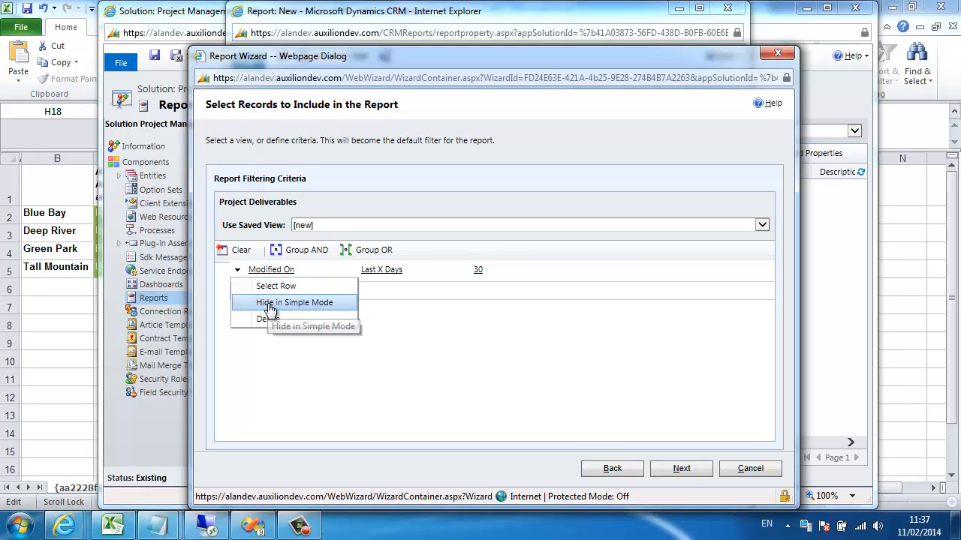
left_click(270, 319)
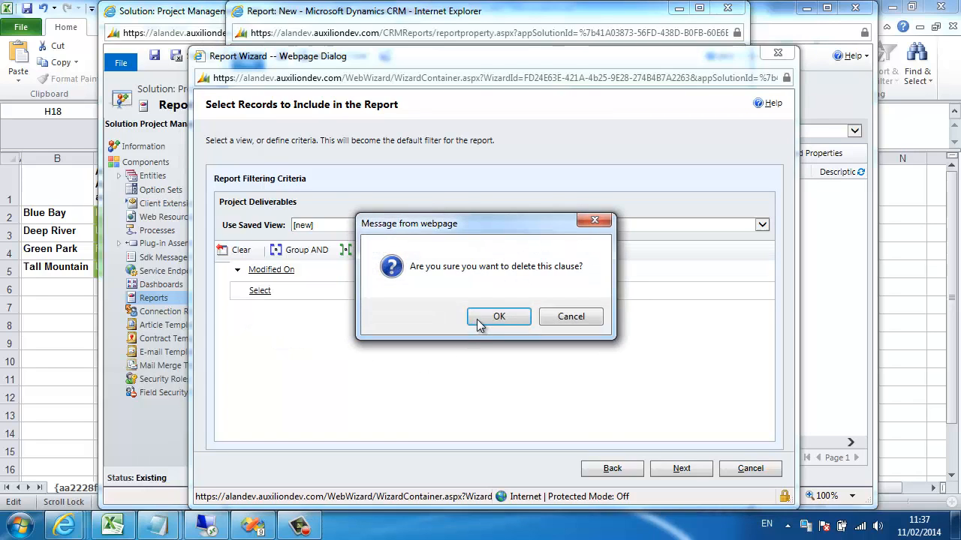
left_click(495, 316)
left_click(683, 474)
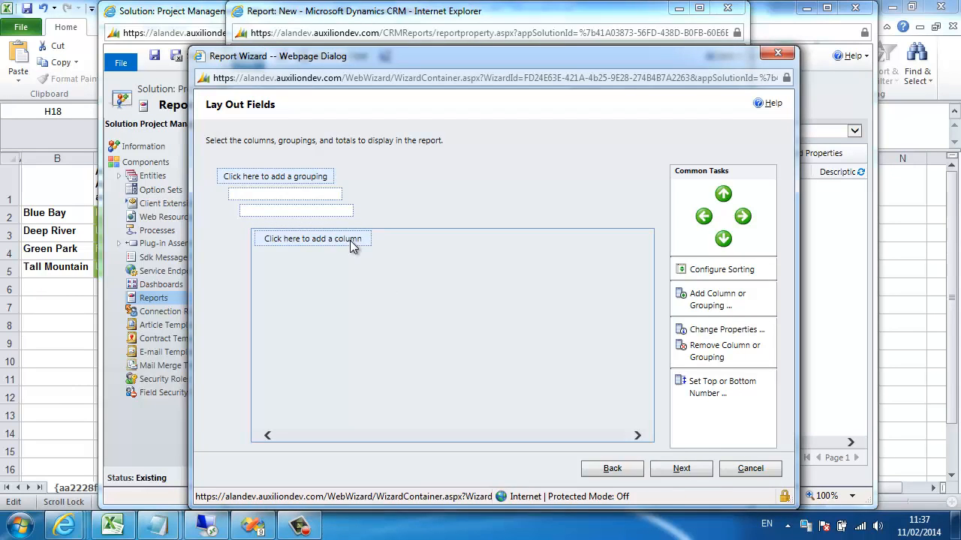
Add the Name and Project columns of Project Deliverables to the report layout, each 100 pixels wide
left_click(350, 240)
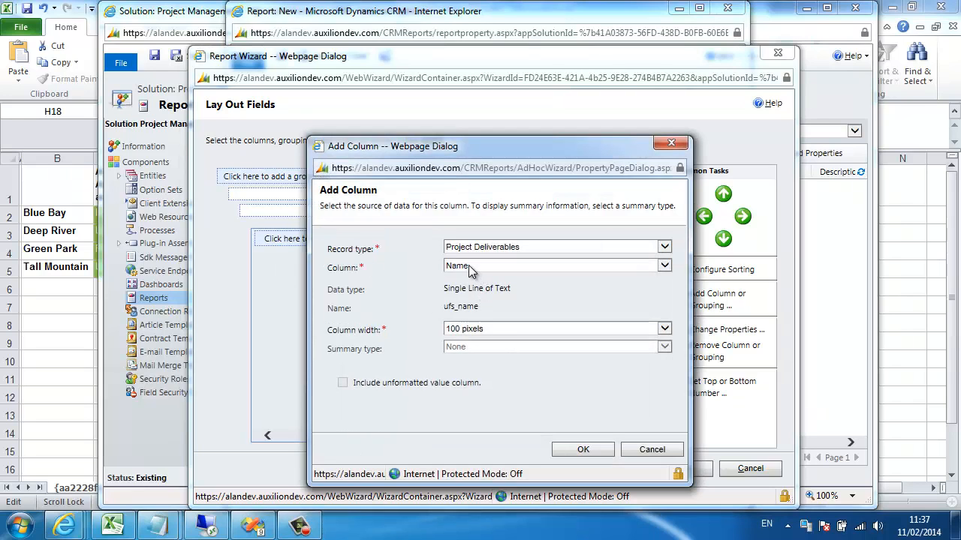
left_click(583, 450)
left_click(418, 248)
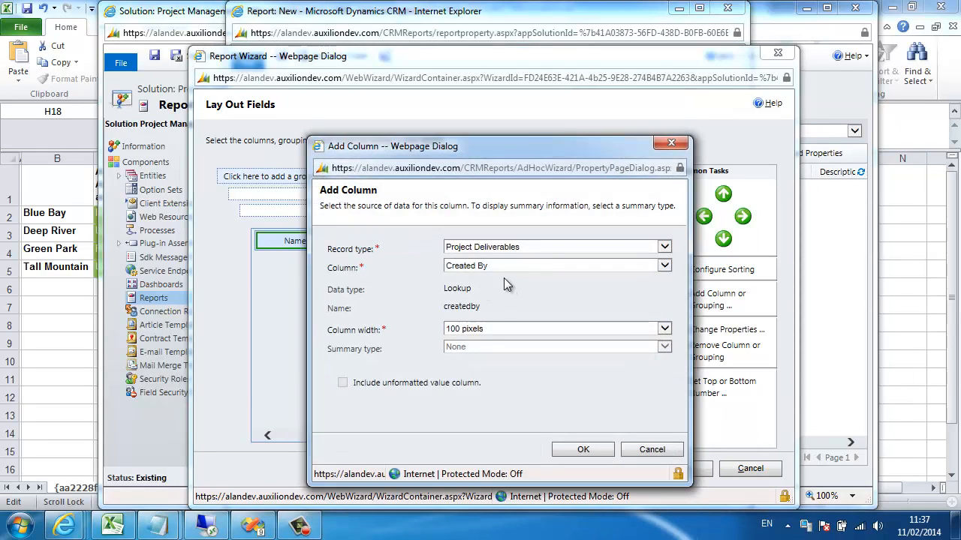
left_click(503, 269)
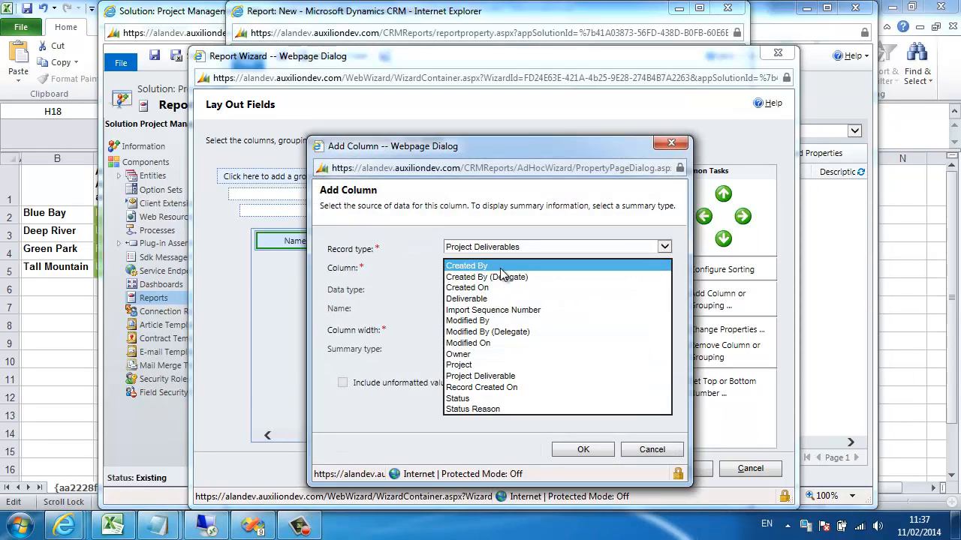
left_click(489, 363)
left_click(583, 451)
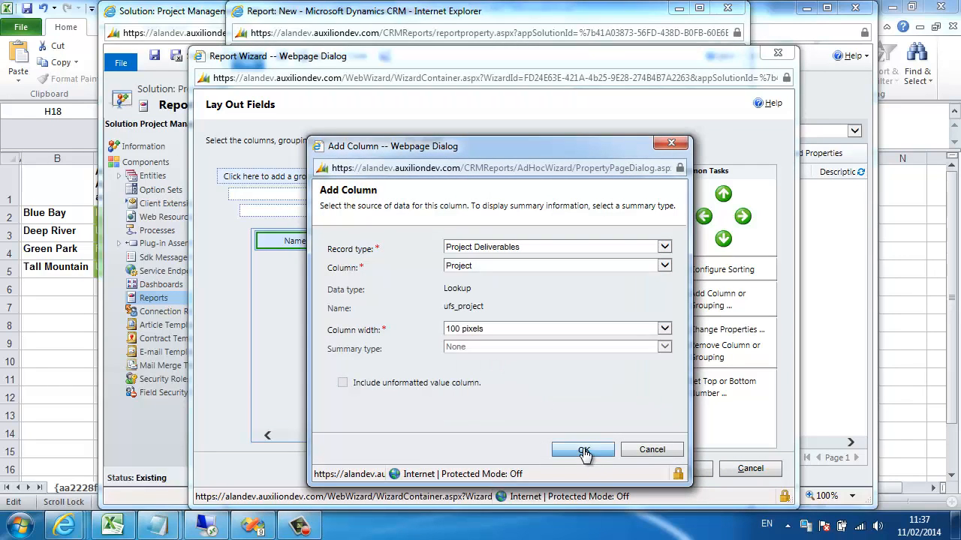
Add the Deliverable column of Project Deliverables to the report layout with a width of 100 pixels
left_click(464, 245)
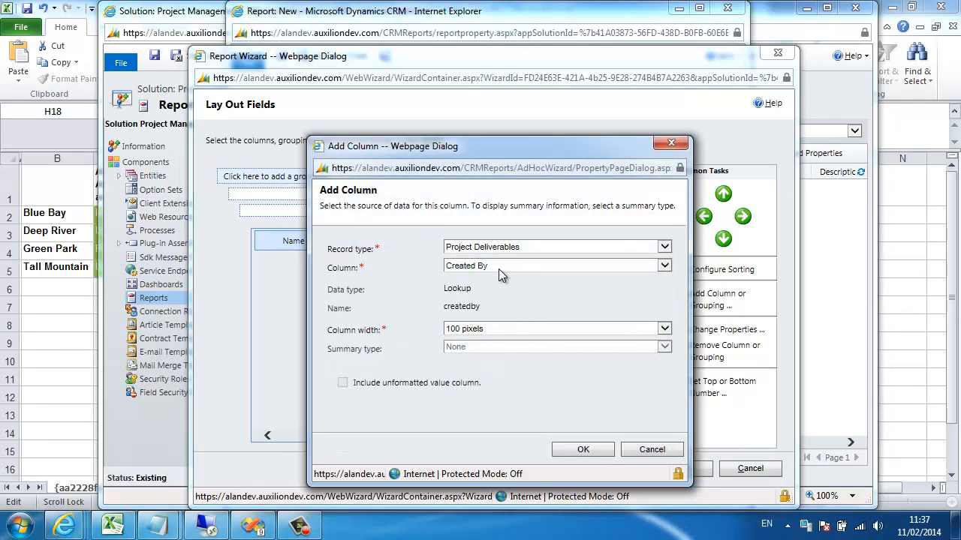
left_click(499, 269)
left_click(495, 299)
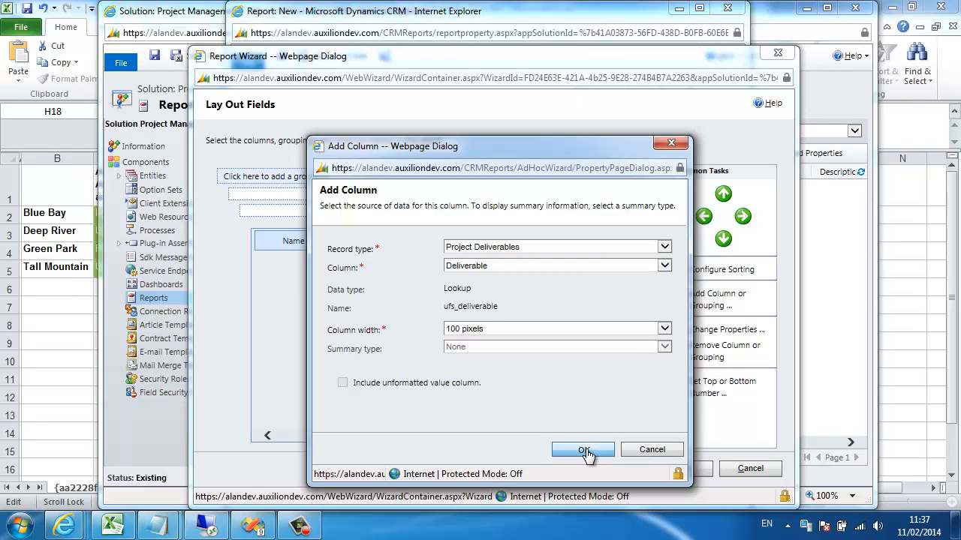
left_click(585, 450)
Add the Status Reason column of Project Deliverables to the report layout with a width of 100 pixels
left_click(524, 247)
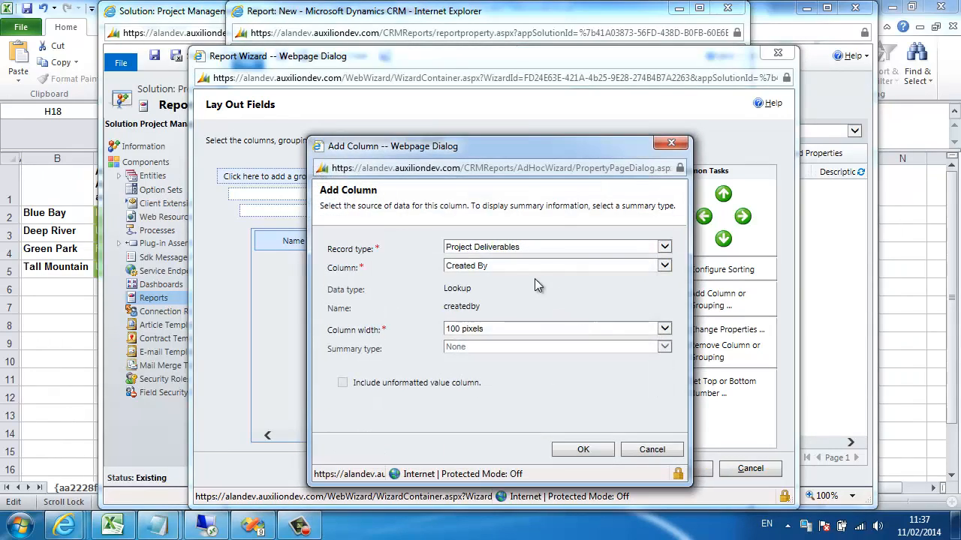
left_click(531, 268)
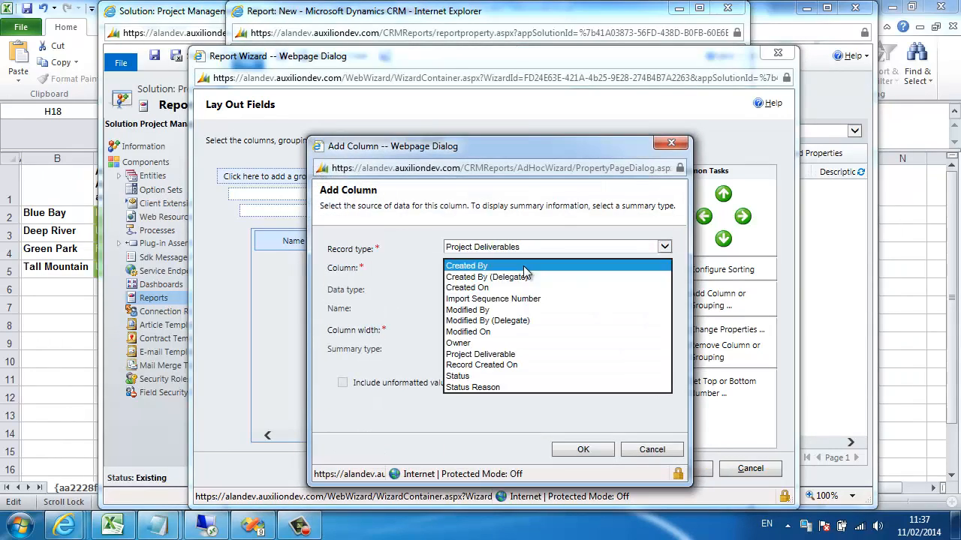
left_click(497, 386)
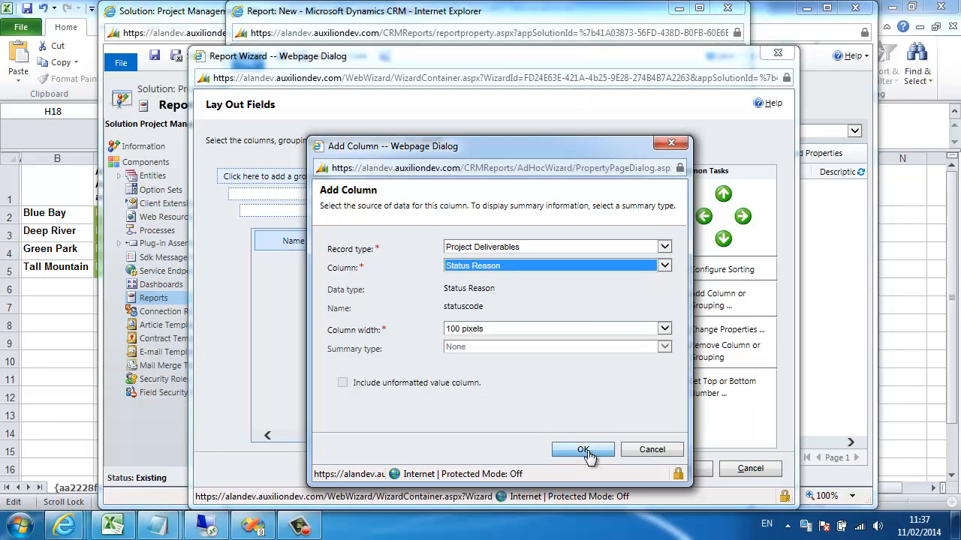
left_click(584, 452)
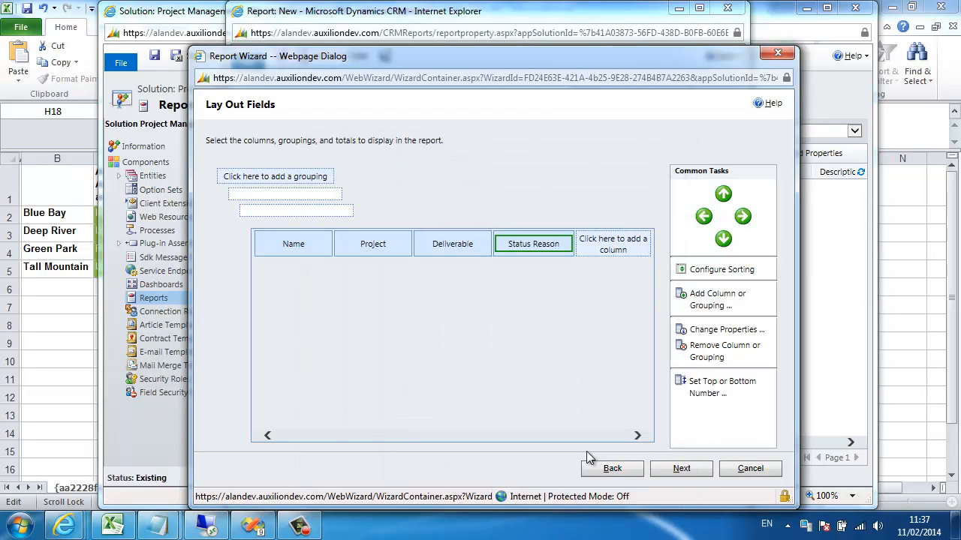
Accept the field layout, keep the Table only format, and complete the report wizard
left_click(685, 470)
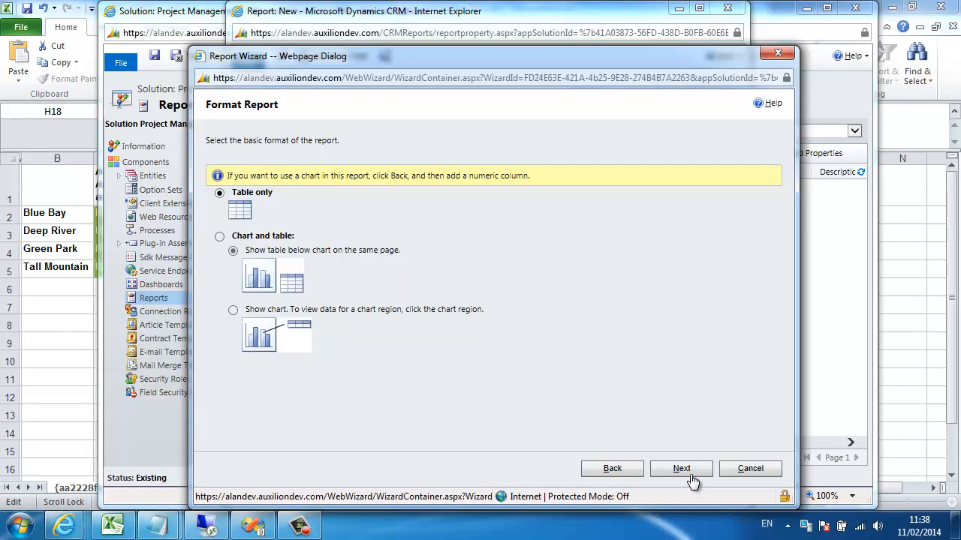
left_click(688, 469)
left_click(688, 472)
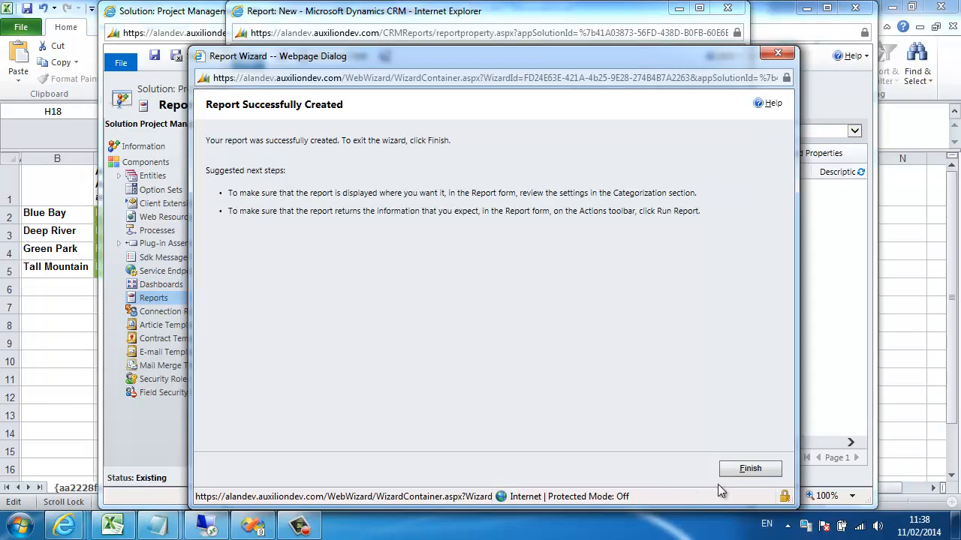
left_click(728, 473)
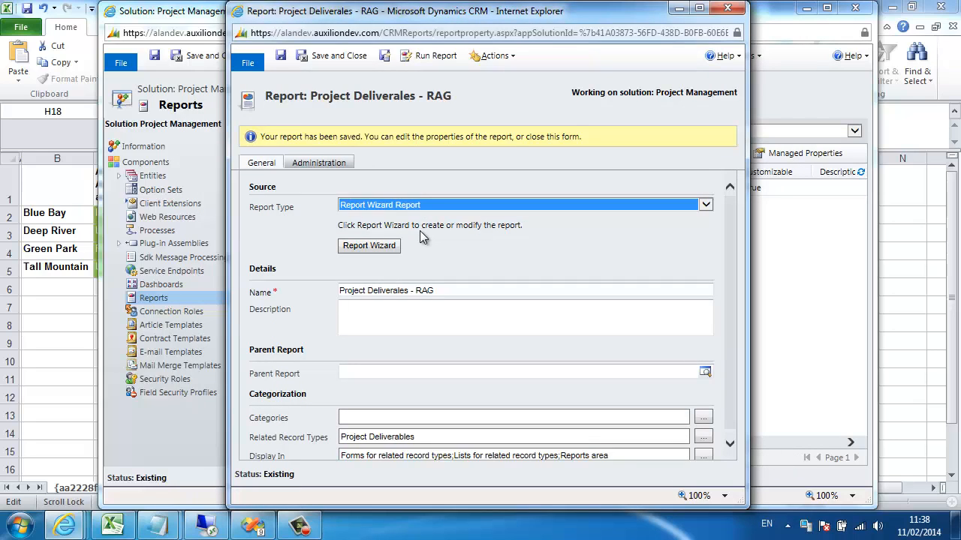
Download the report definition as Project Deliverales - RAG.rdl into the Visual Studio 2008 Project Management folder and dismiss the download notification
left_click(512, 60)
left_click(538, 196)
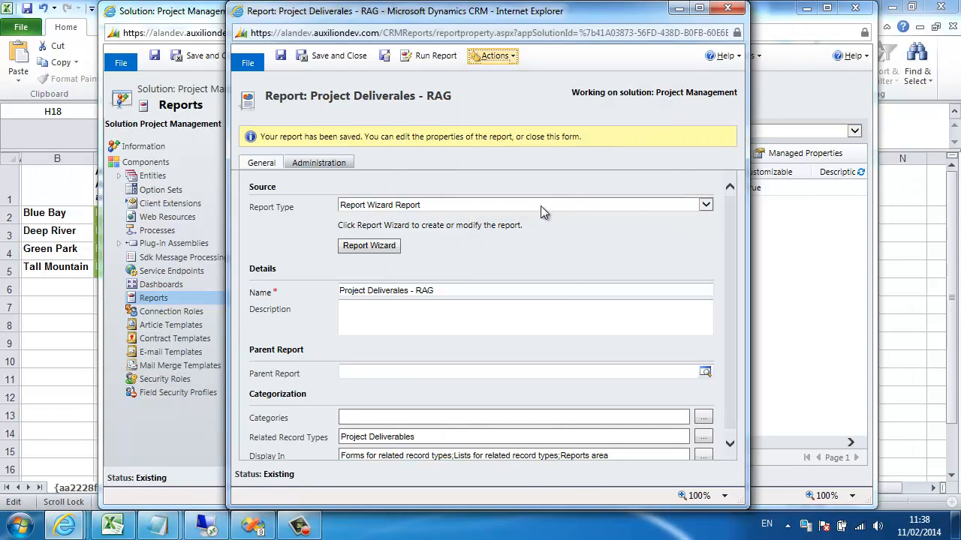
left_click(600, 488)
left_click(645, 470)
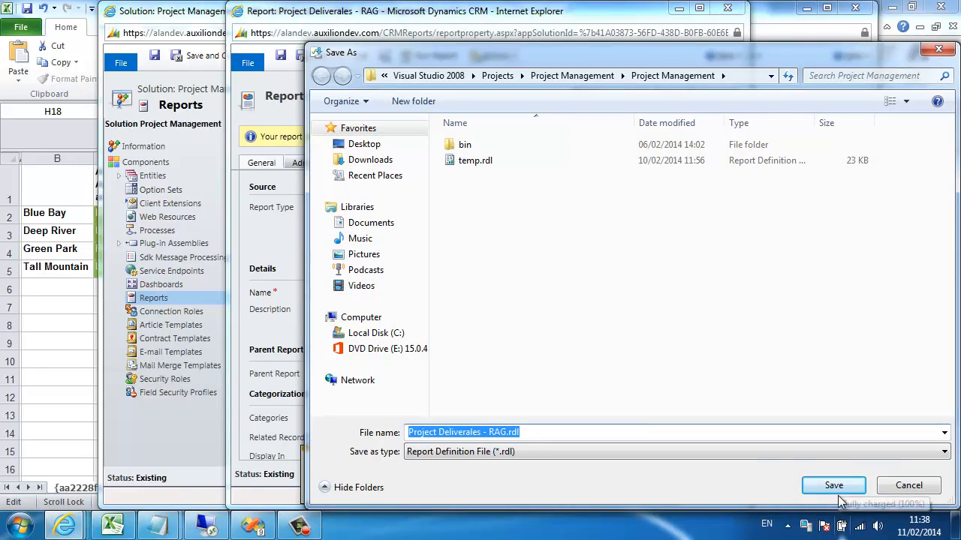
left_click(834, 486)
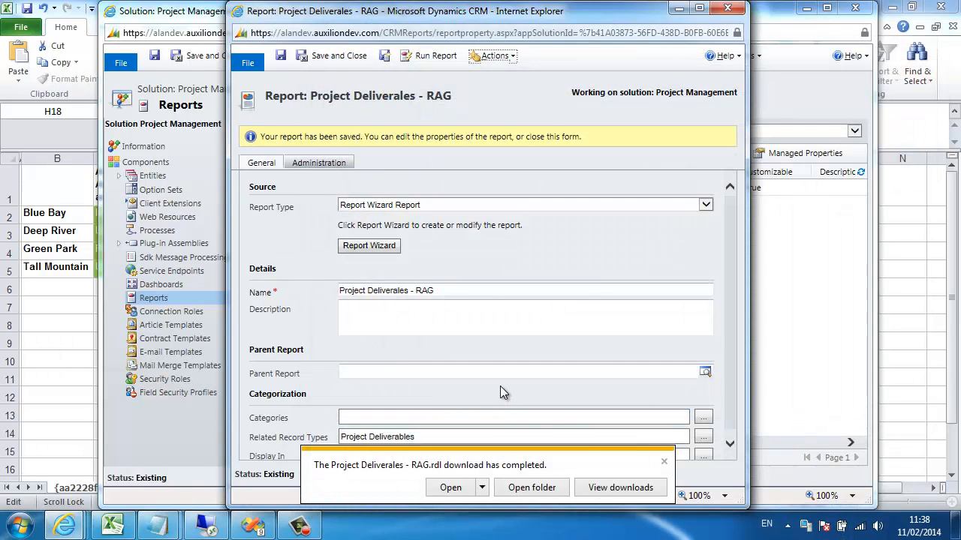
left_click(663, 461)
Switch to Visual Studio and add the existing item Project Deliverales - RAG.rdl to the project's Reports folder
left_click(253, 530)
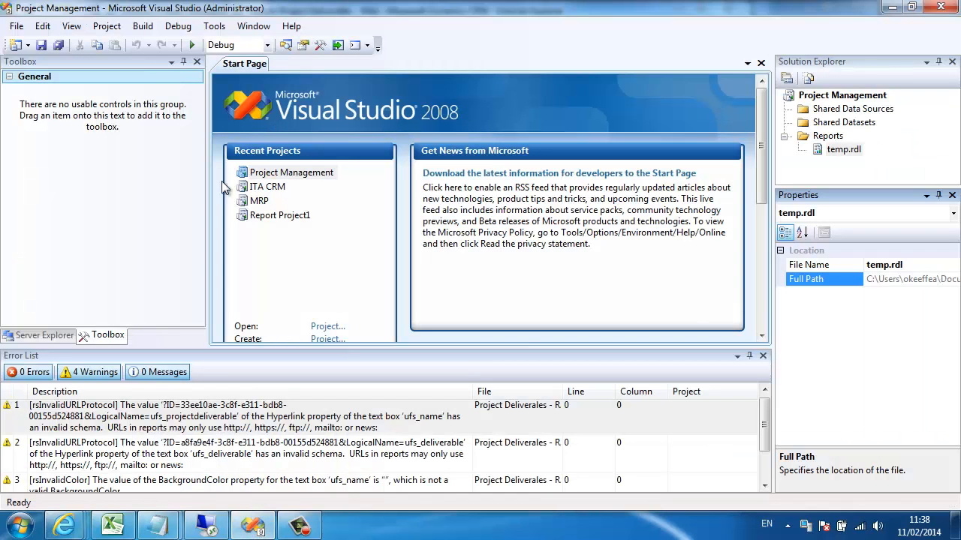
right_click(832, 140)
mouse_move(871, 161)
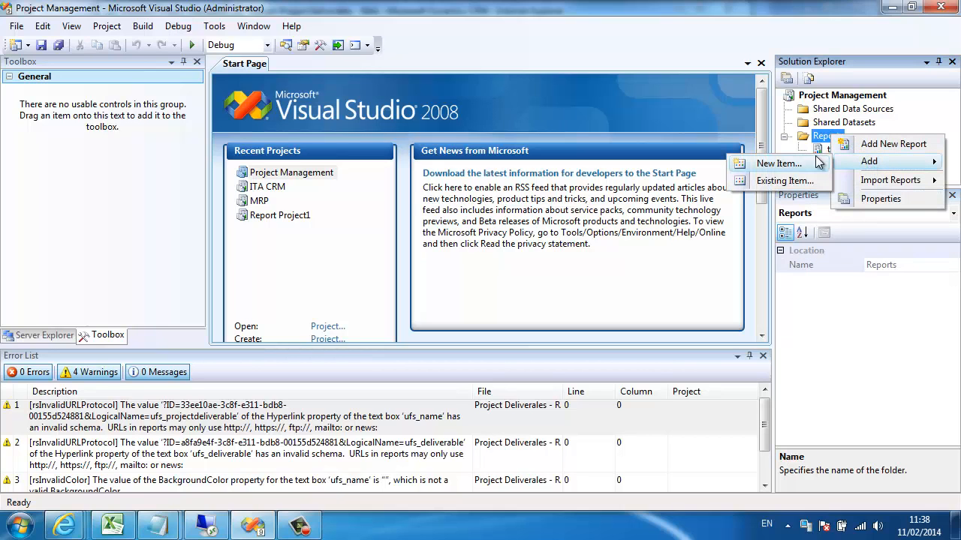
left_click(796, 181)
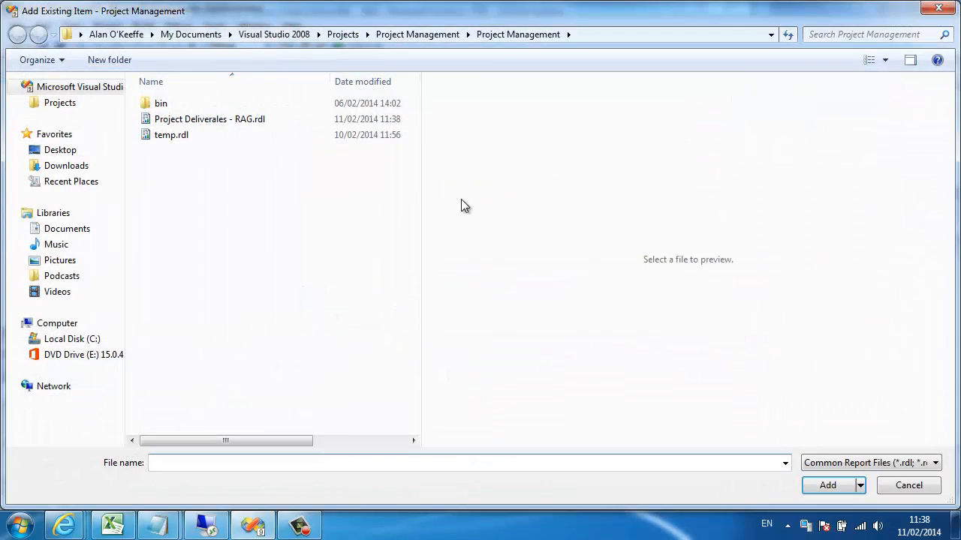
double_click(253, 121)
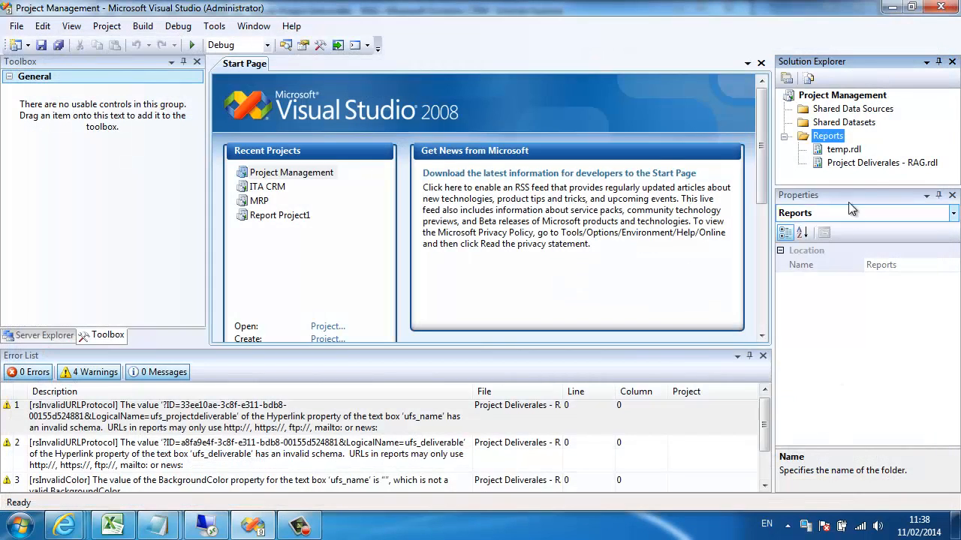
Open Project Deliverales - RAG.rdl for design and auto-hide the Error List to enlarge the design surface
double_click(874, 162)
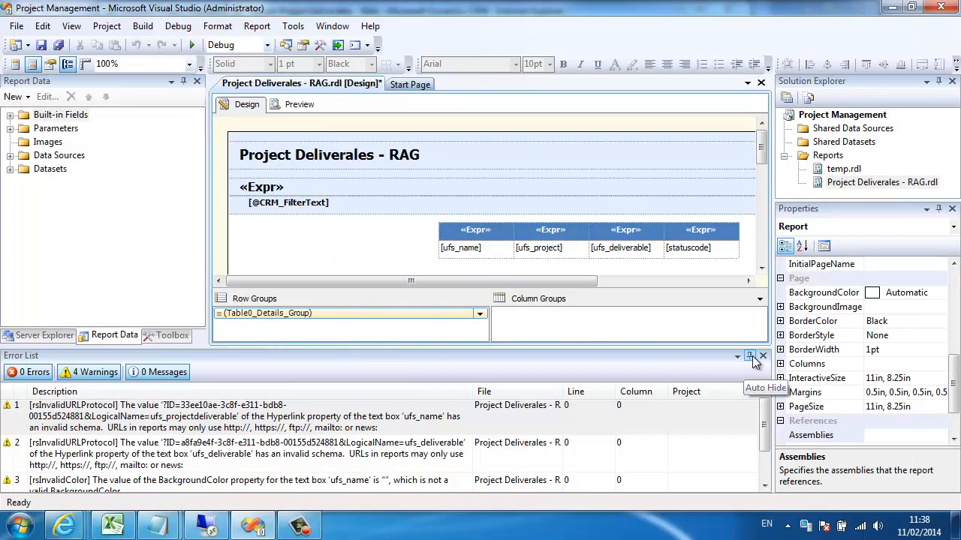
left_click(750, 356)
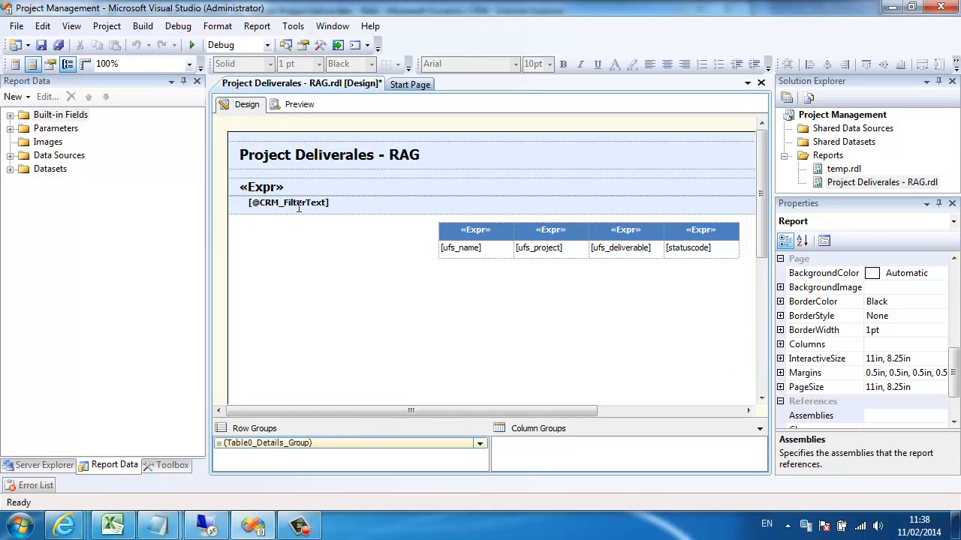
left_click_drag(757, 186, 757, 196)
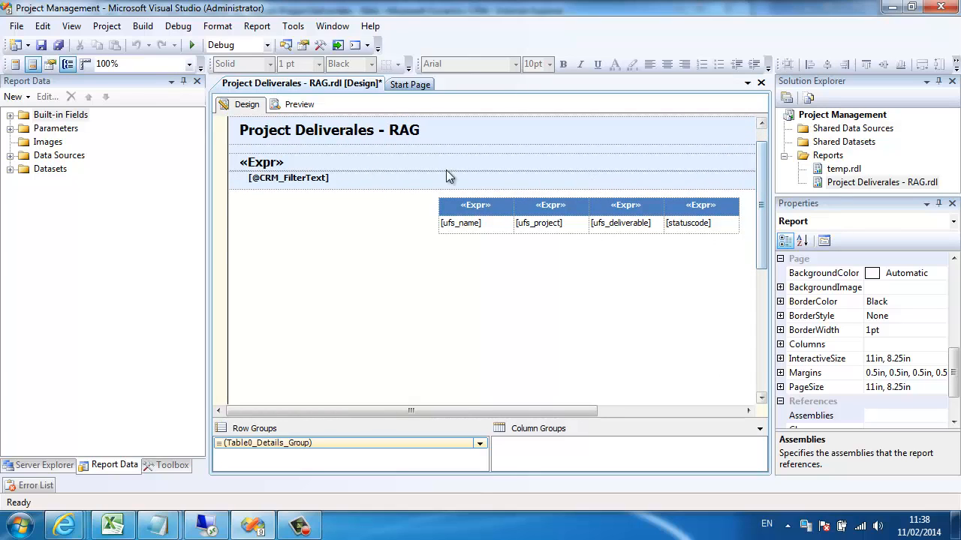
Select all items in the report body and delete them
left_click(404, 223)
key("ctrl+a")
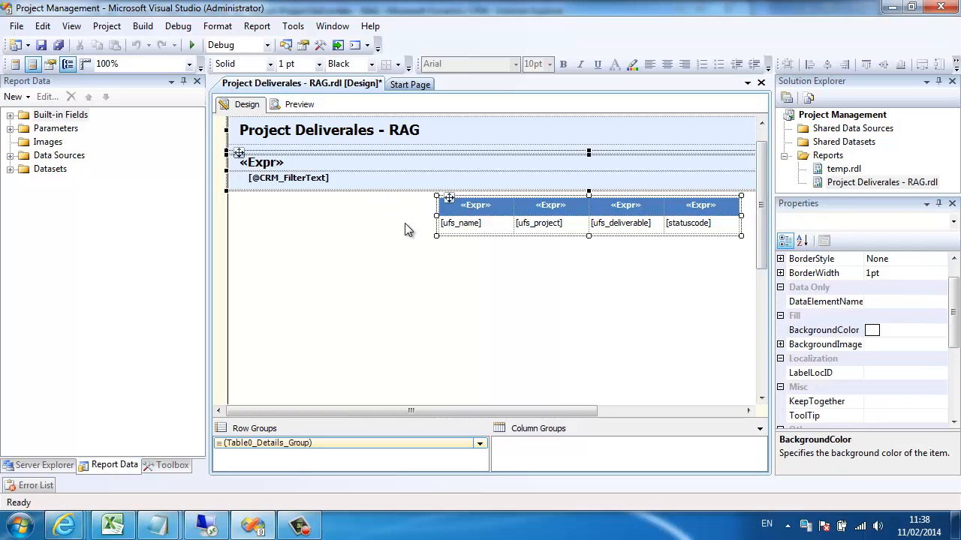
key("Delete")
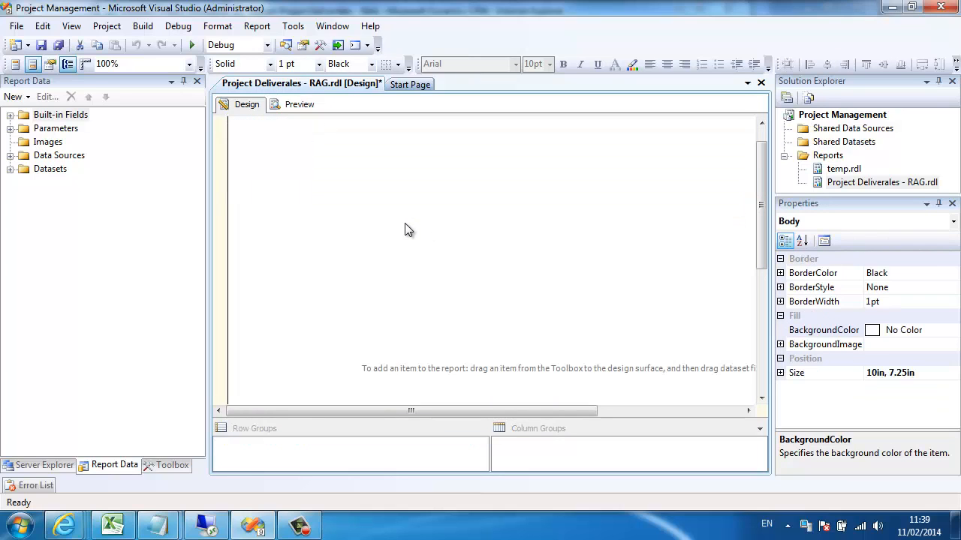
Remove the page footer from the report and shrink the empty report body in both width and height
left_click_drag(762, 249, 763, 372)
left_click(702, 381)
right_click(703, 381)
left_click(760, 422)
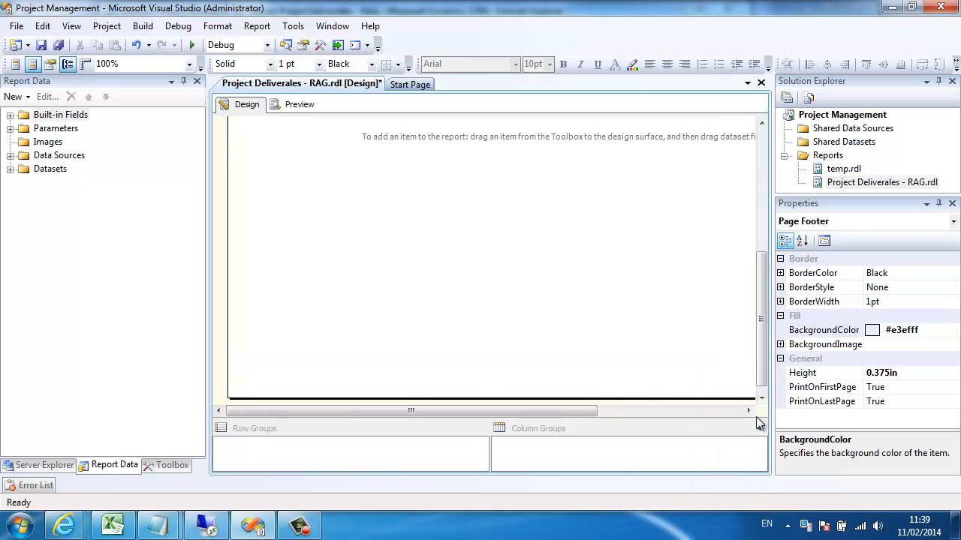
left_click_drag(590, 410, 367, 154)
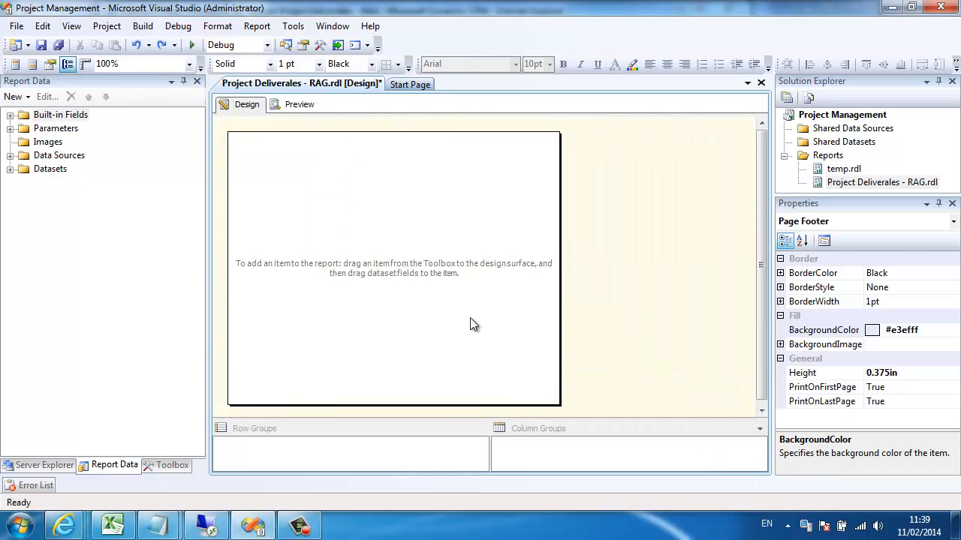
left_click_drag(561, 407, 482, 295)
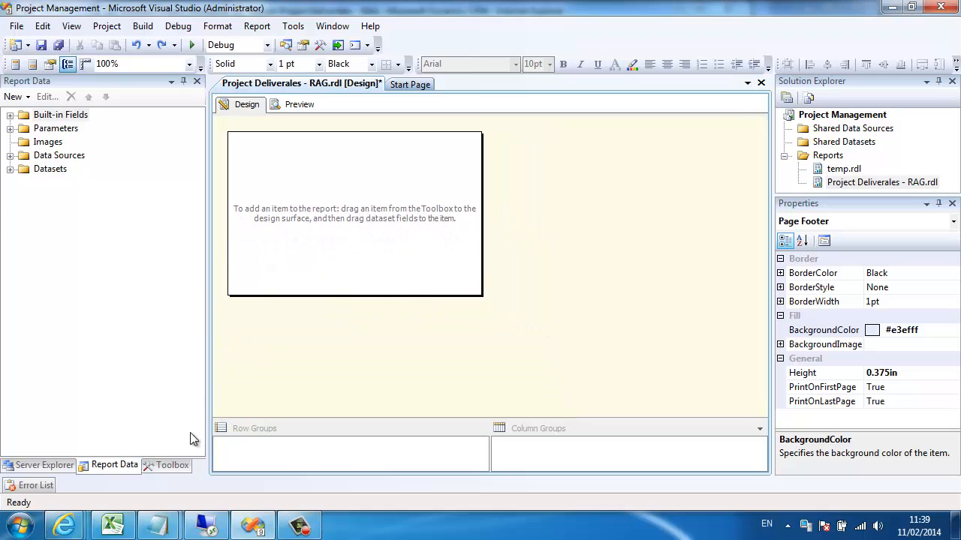
Insert a matrix at the upper-left corner of the report body and reduce the body's size further around it
left_click(169, 465)
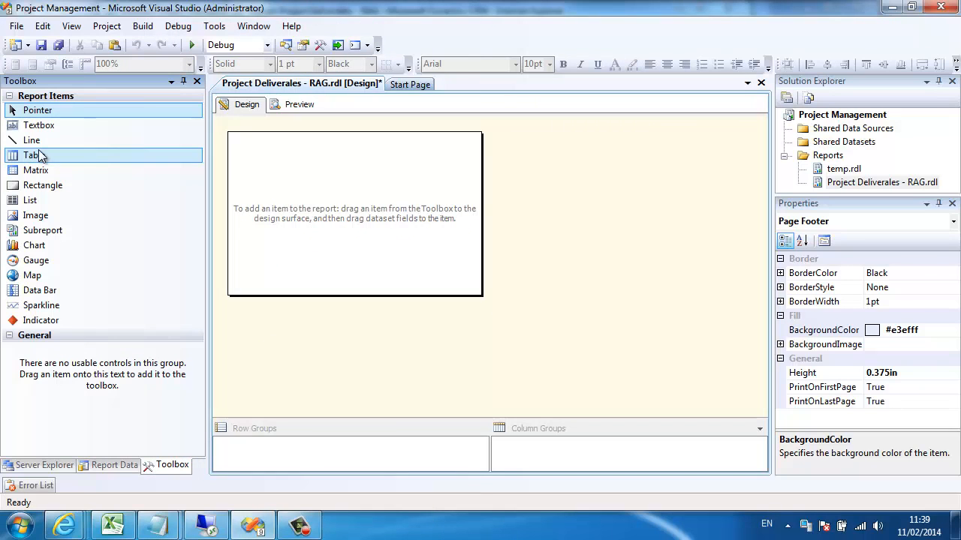
left_click_drag(36, 172, 240, 136)
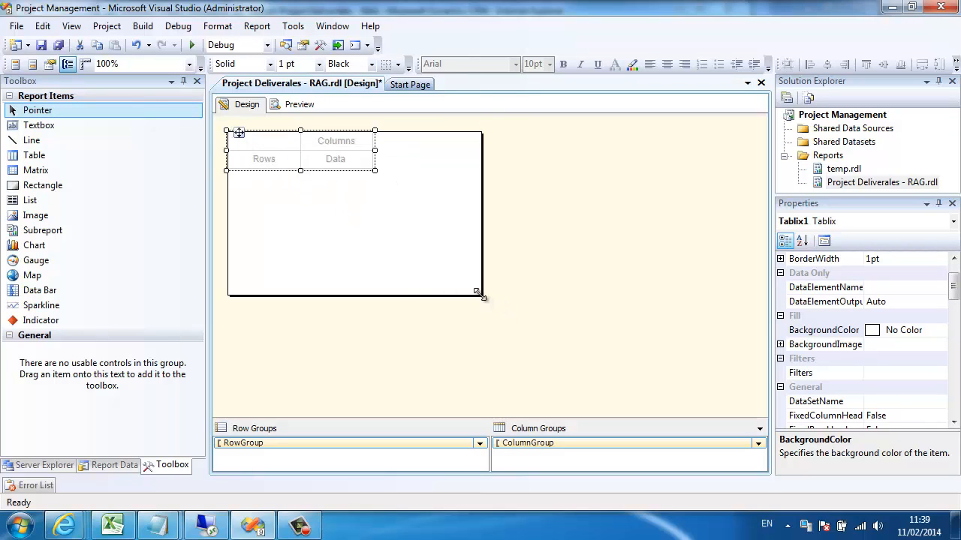
left_click_drag(478, 293, 454, 242)
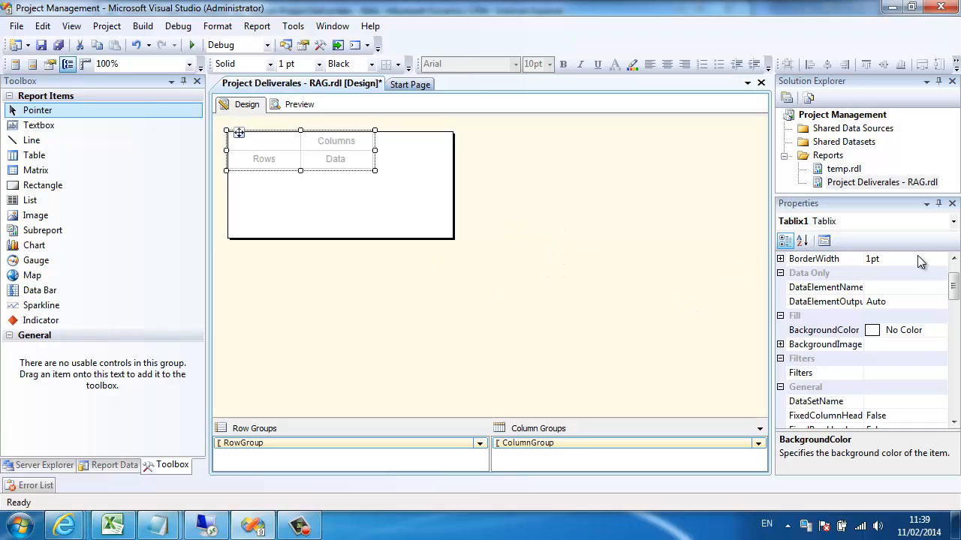
Set the matrix's DataSetName property to DSMain
left_click(952, 281)
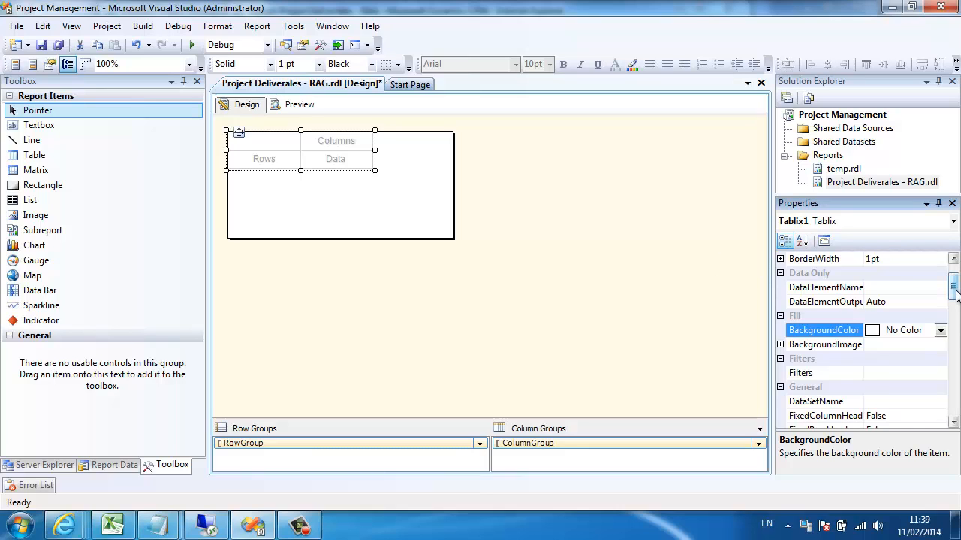
left_click(917, 402)
left_click(940, 402)
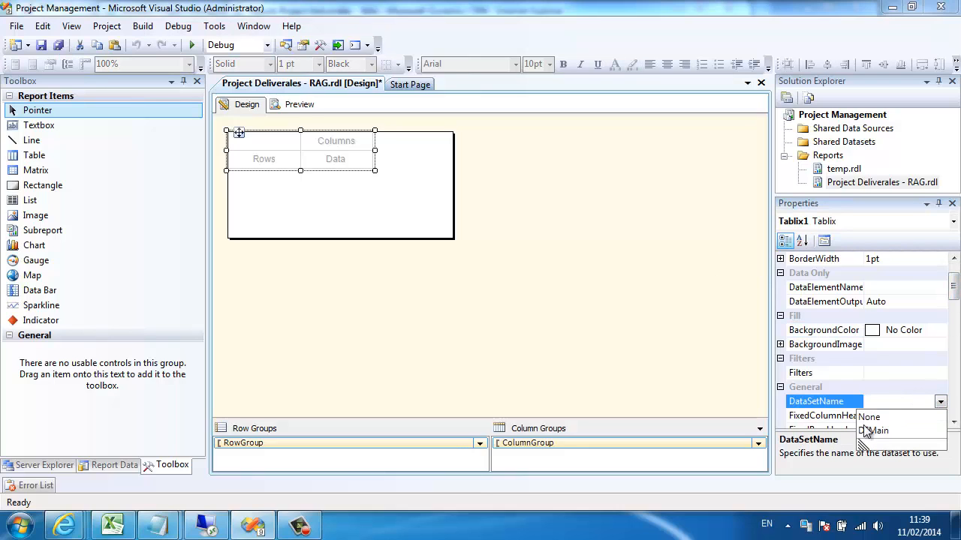
left_click(873, 430)
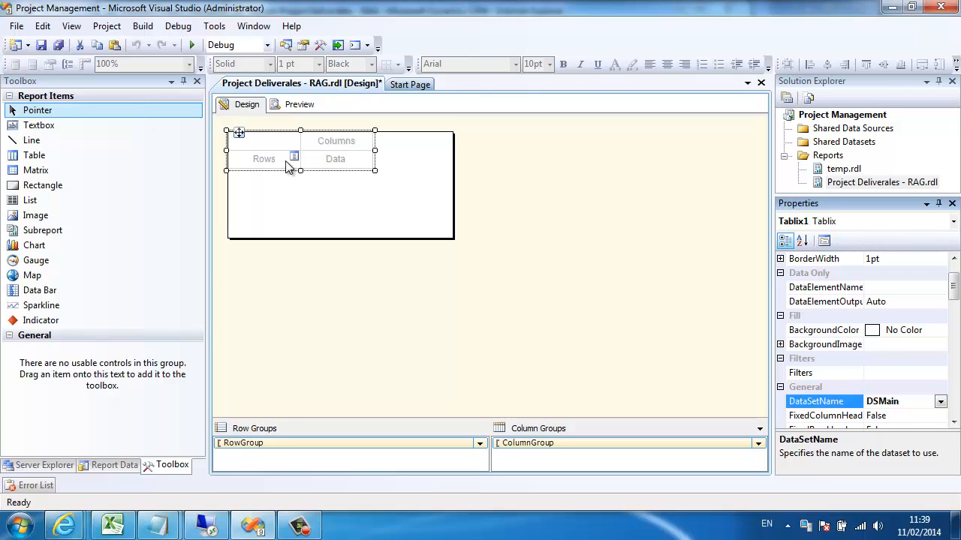
Assign ufs_project to the matrix's row group and ufs_deliverable to its column group
left_click(294, 158)
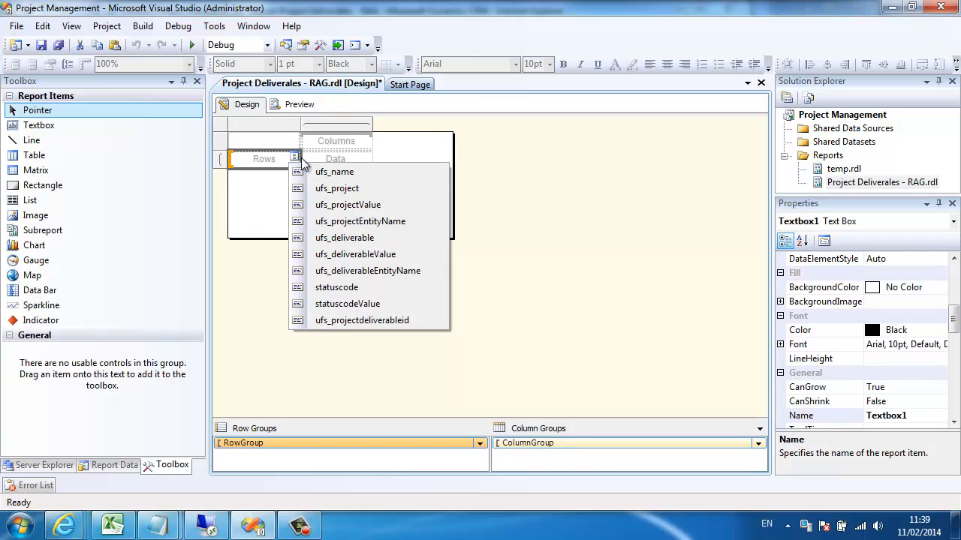
left_click(337, 189)
left_click(366, 141)
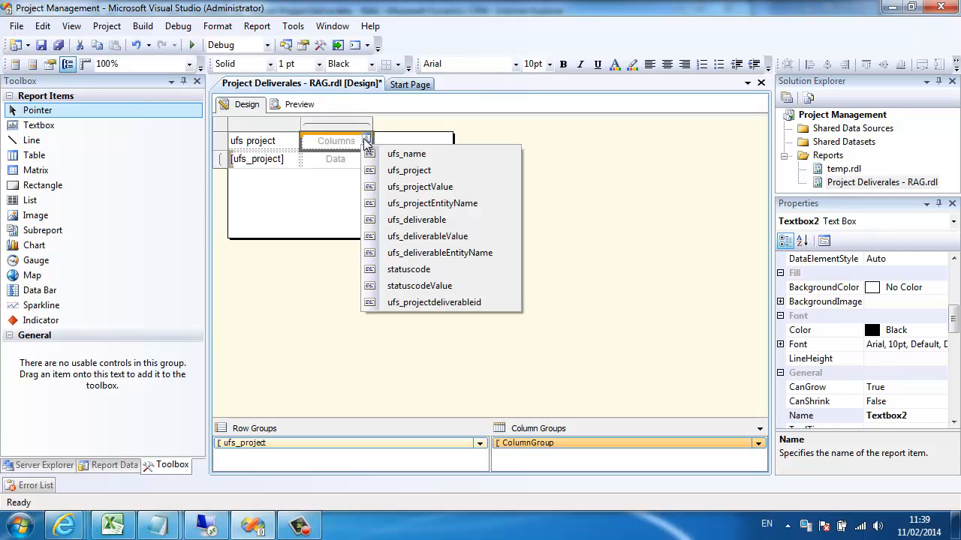
left_click(422, 222)
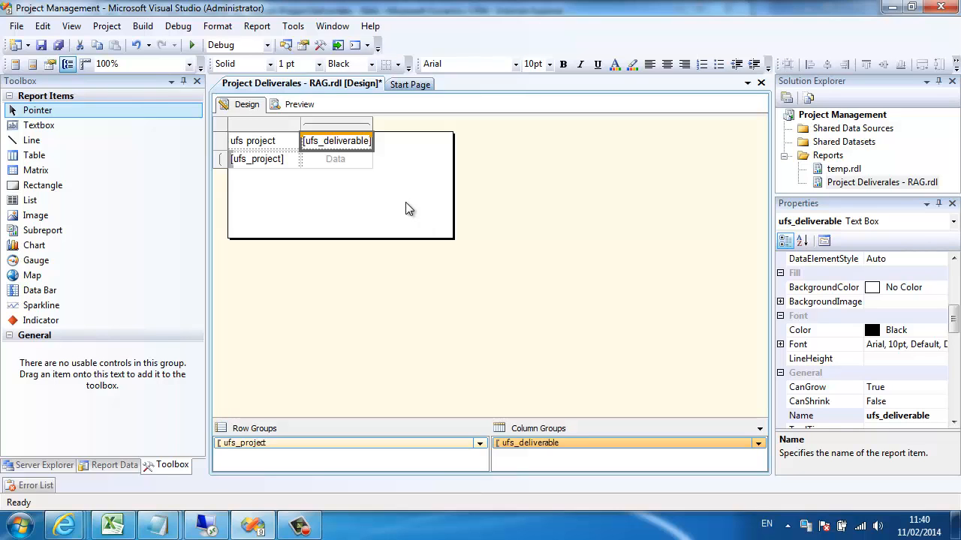
Place the ufs_name field in the matrix's data cell and clear the ufs project header from the corner cell
left_click(363, 160)
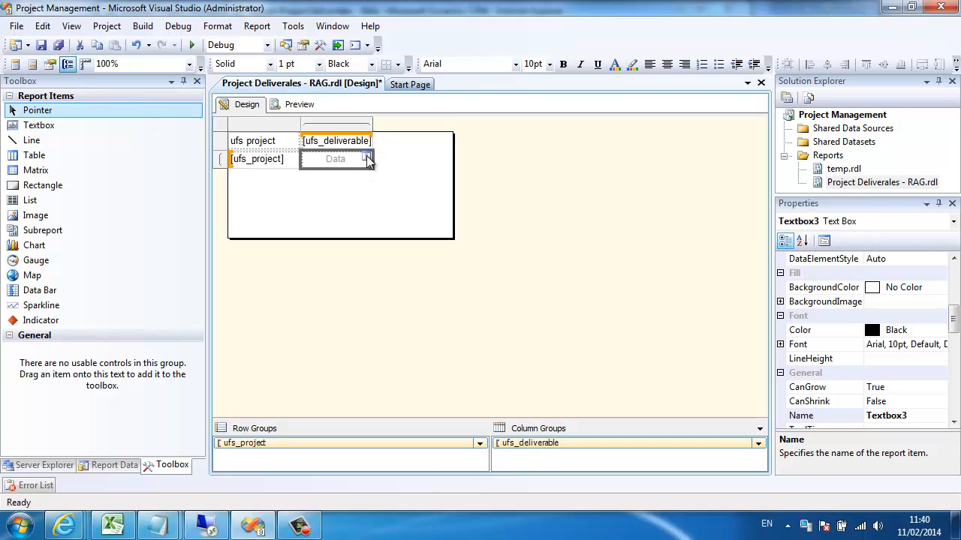
left_click(366, 159)
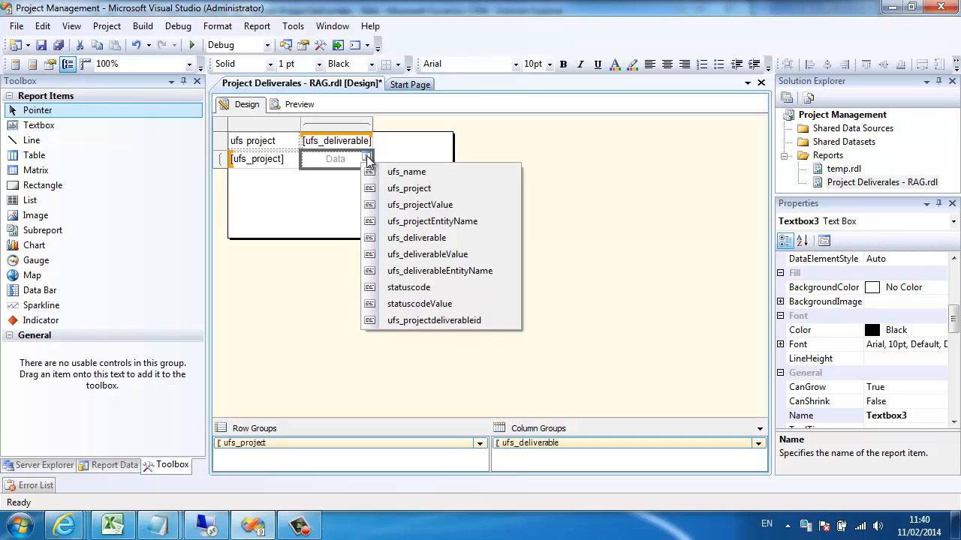
left_click(415, 178)
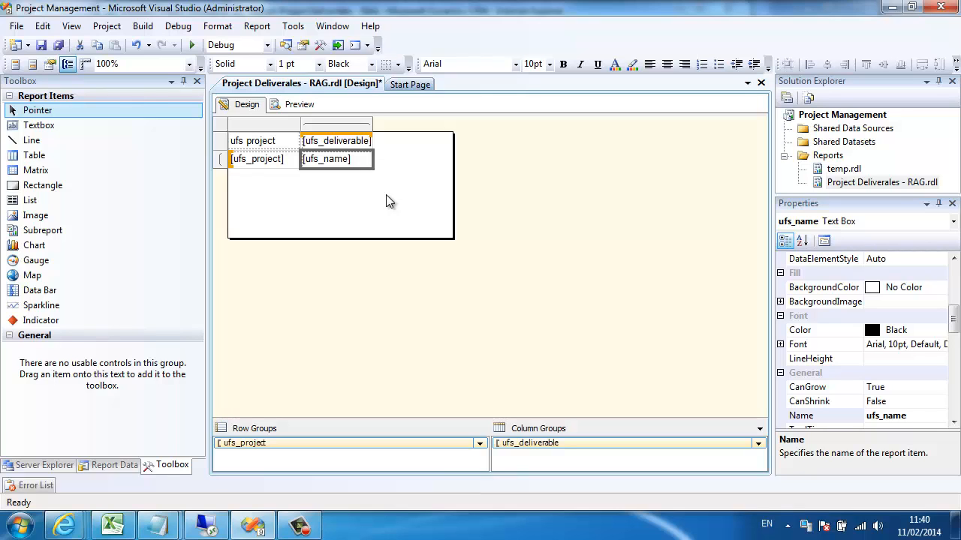
left_click(293, 144)
key("Delete")
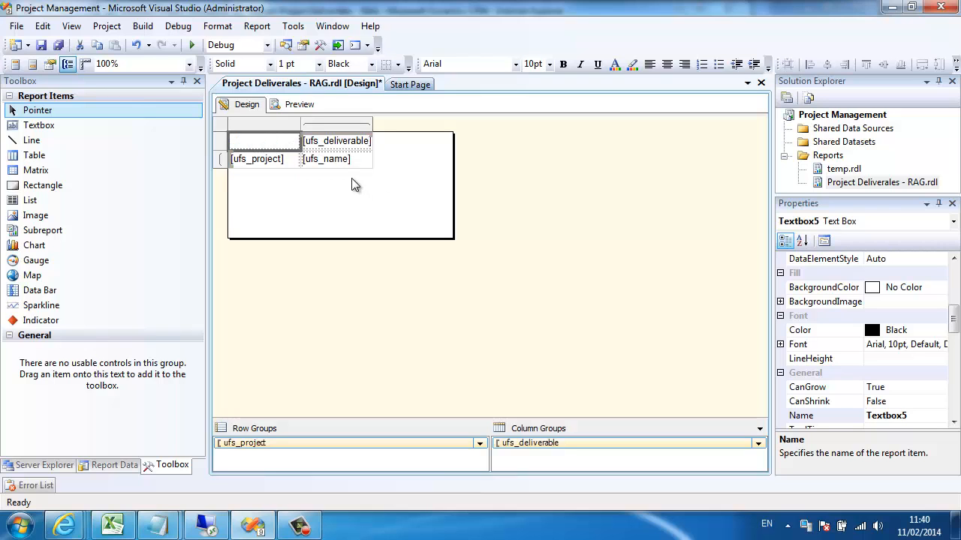
Preview the matrix report, return to the design, and make the ufs_project row header and ufs_deliverable column header bold
left_click(299, 104)
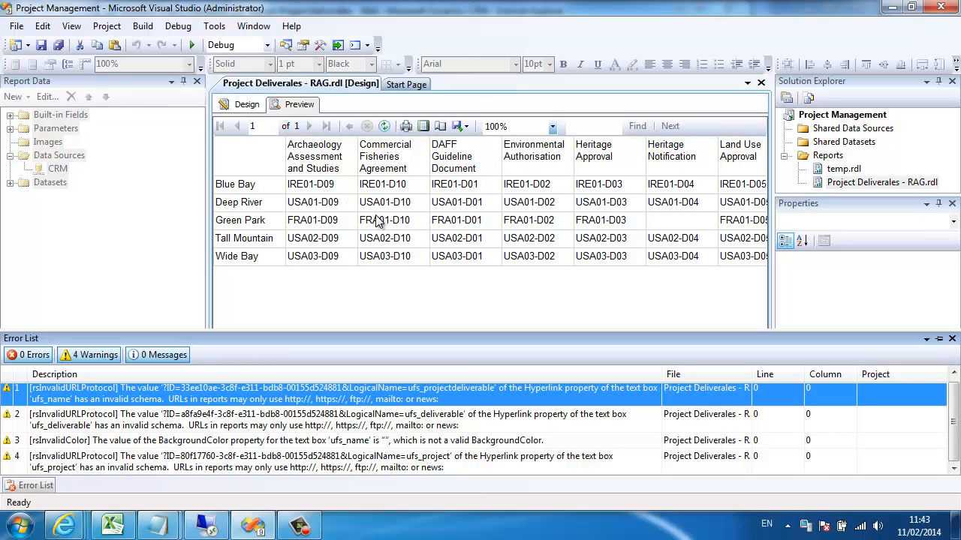
left_click(247, 104)
left_click(291, 170)
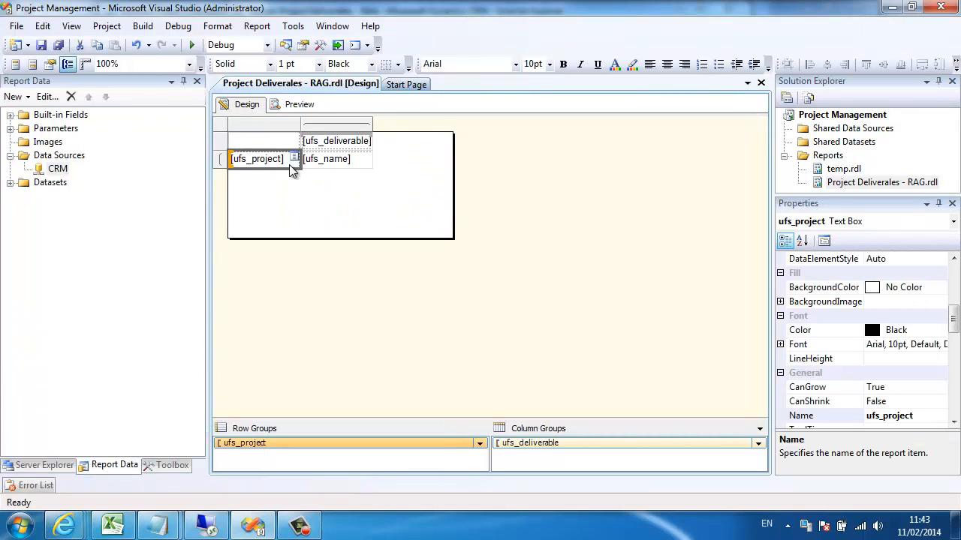
key("ctrl+b")
left_click(354, 152)
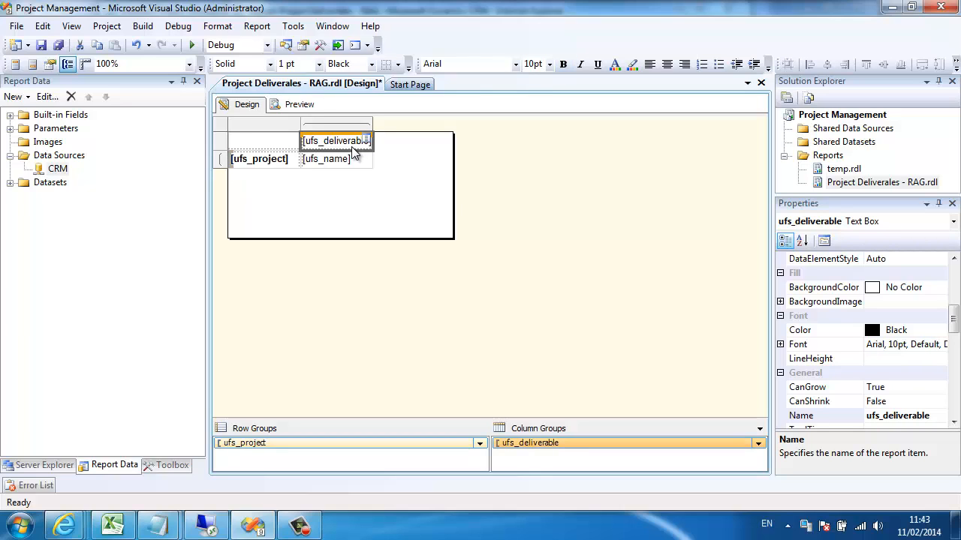
key("ctrl+b")
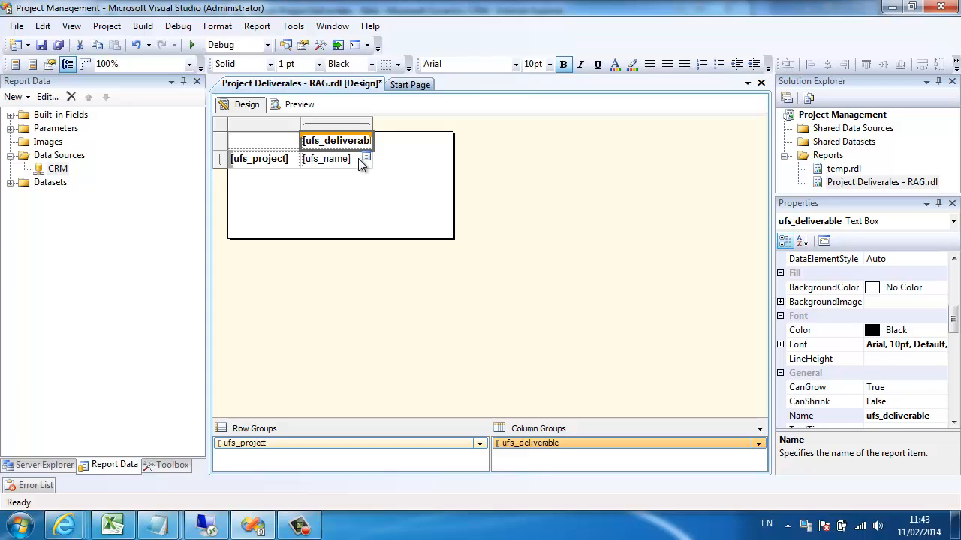
Open the expression editor for the BackgroundColor property of the ufs_name data cell
left_click(360, 162)
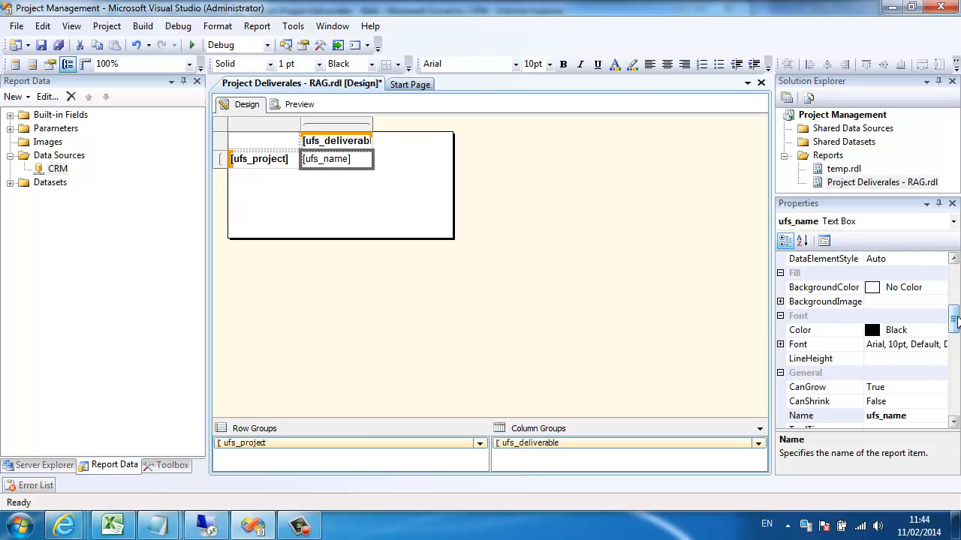
left_click(939, 290)
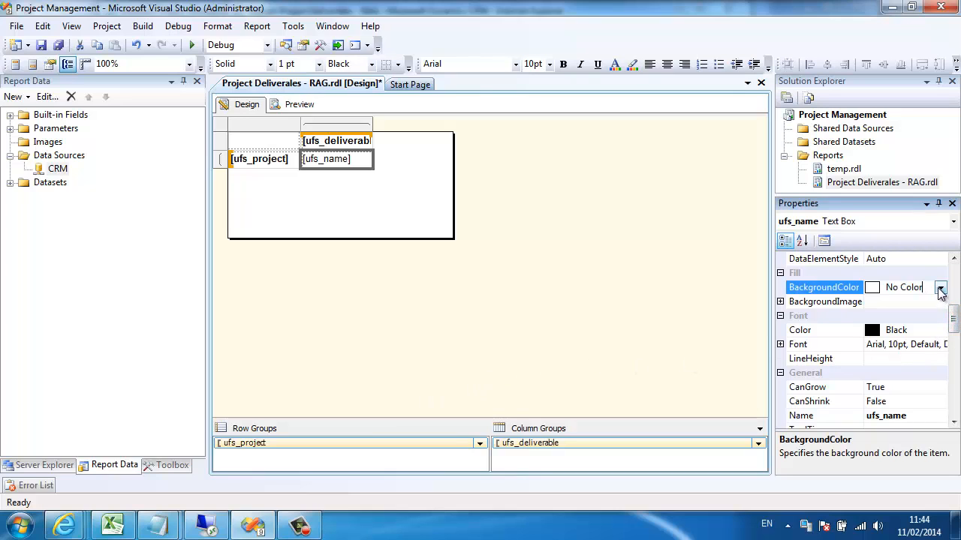
left_click(940, 288)
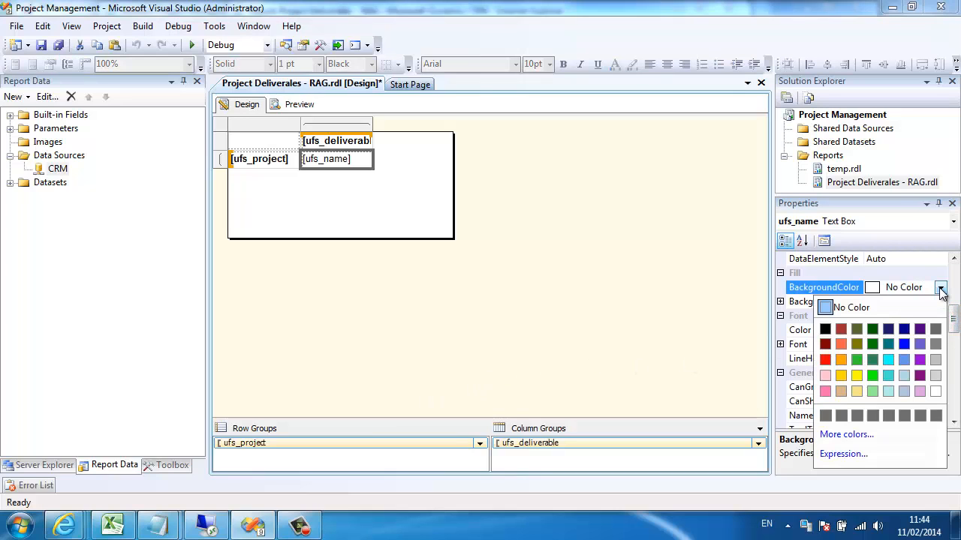
left_click(841, 455)
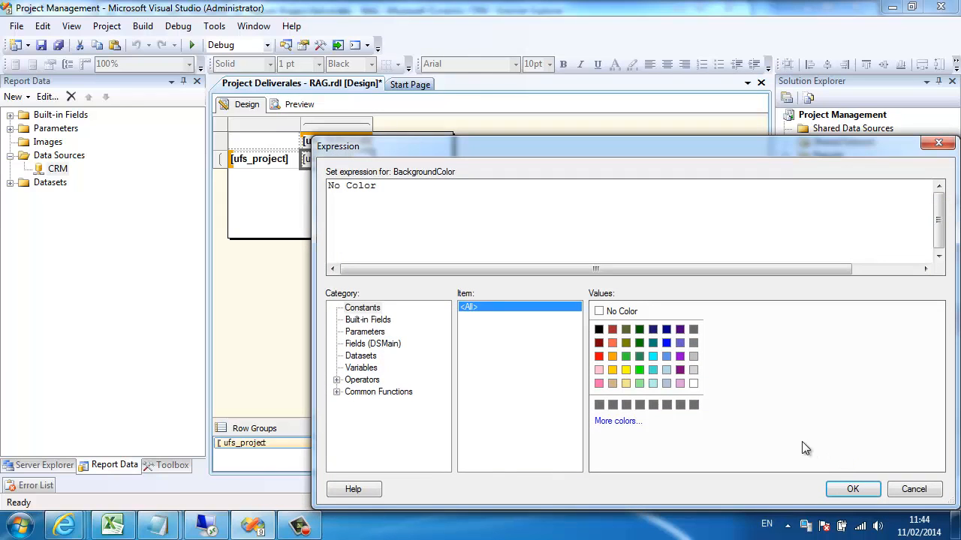
Copy the =Switch status colour expression from the first line of snipits.txt in Notepad and return to Visual Studio's expression editor
left_click(158, 526)
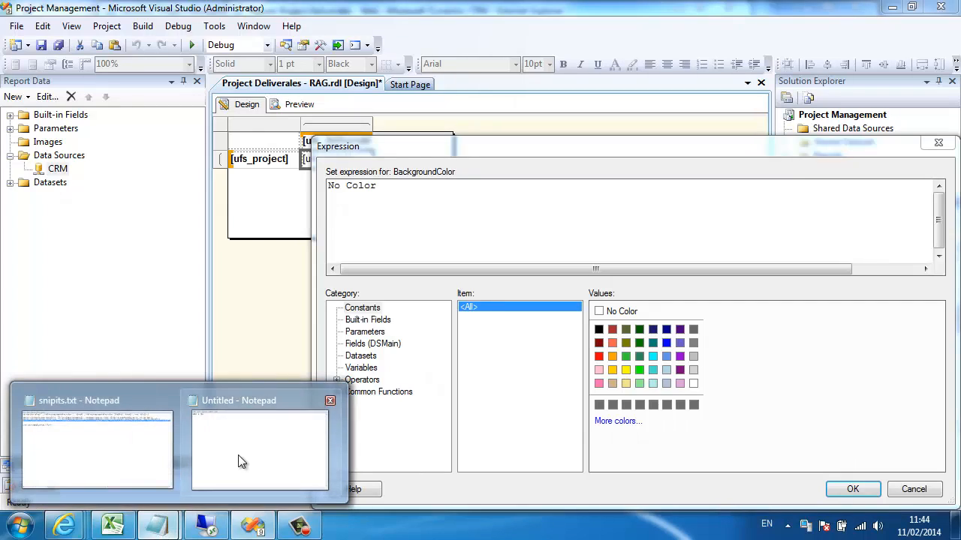
left_click(120, 443)
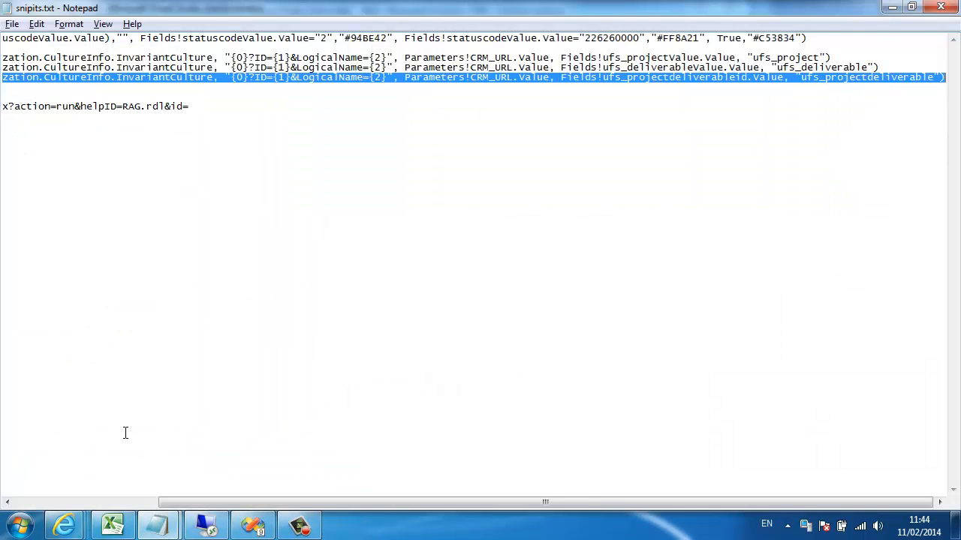
key("ctrl+Home")
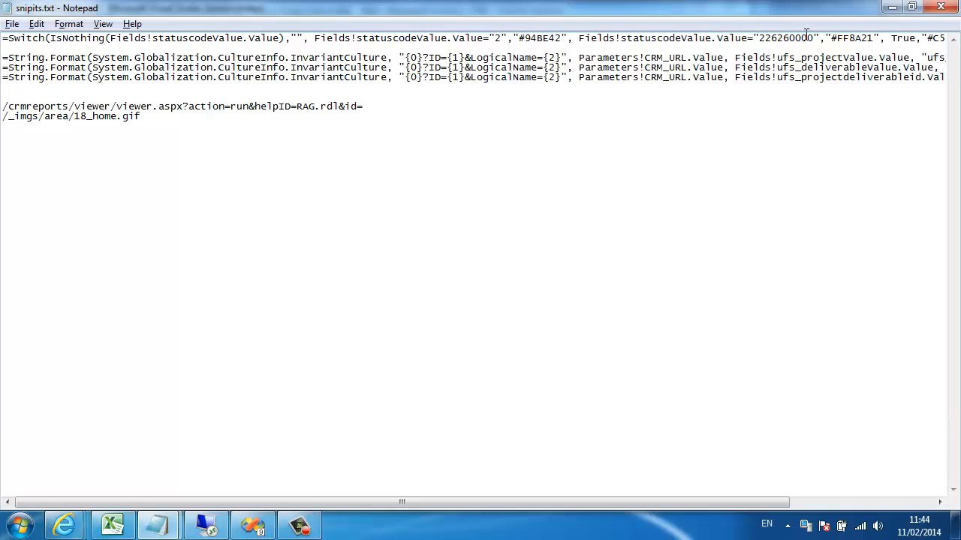
left_click(884, 46)
key("shift+End")
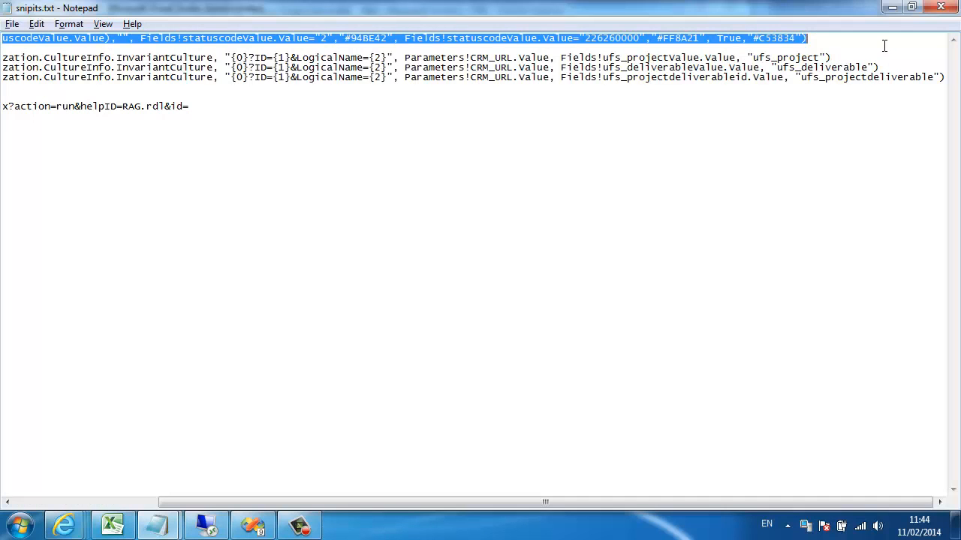
key("alt+Tab")
key("alt+Tab")
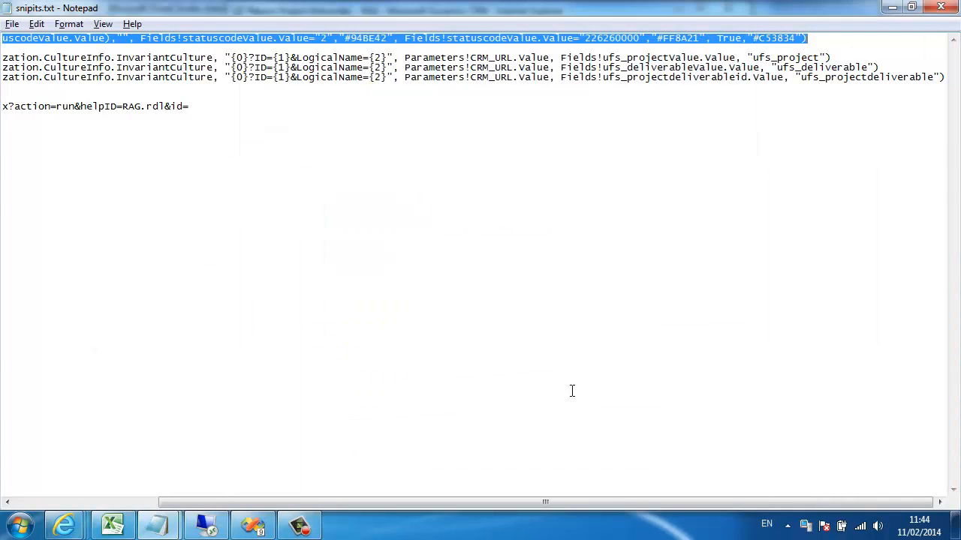
key("alt+Tab")
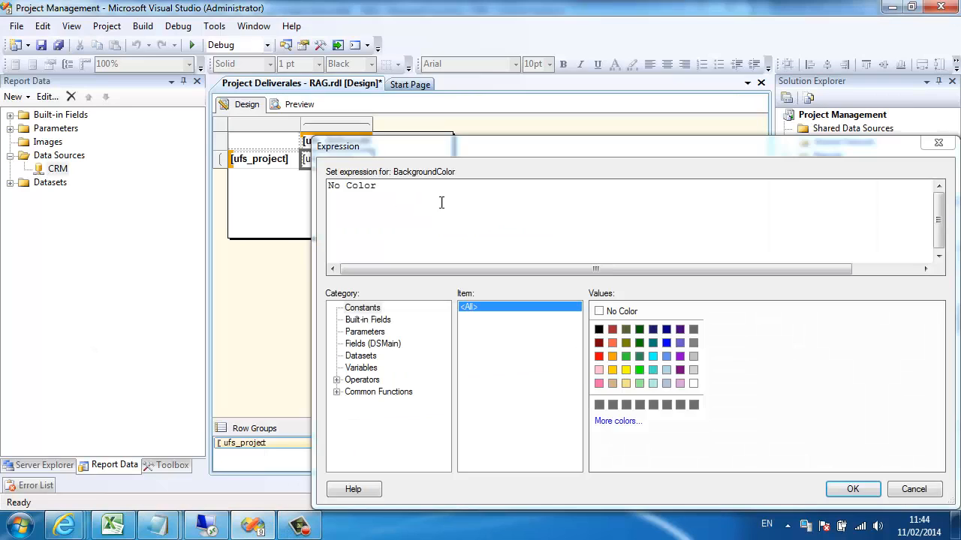
Replace the BackgroundColor expression with the copied statuscodeValue Switch using #94BE42, #FF8A21 and #C53834, and preview the report
left_click(441, 203)
key("ctrl+a")
key("ctrl+v")
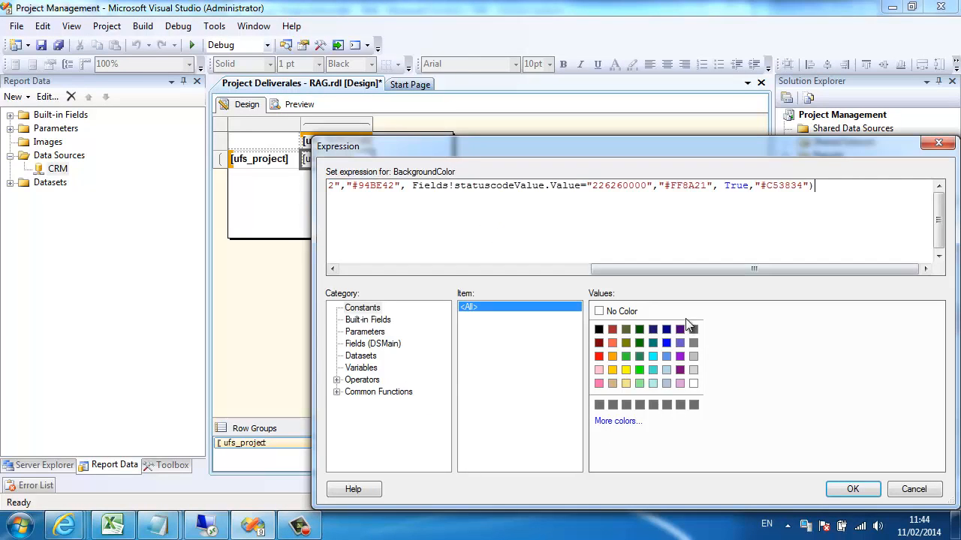
left_click(852, 489)
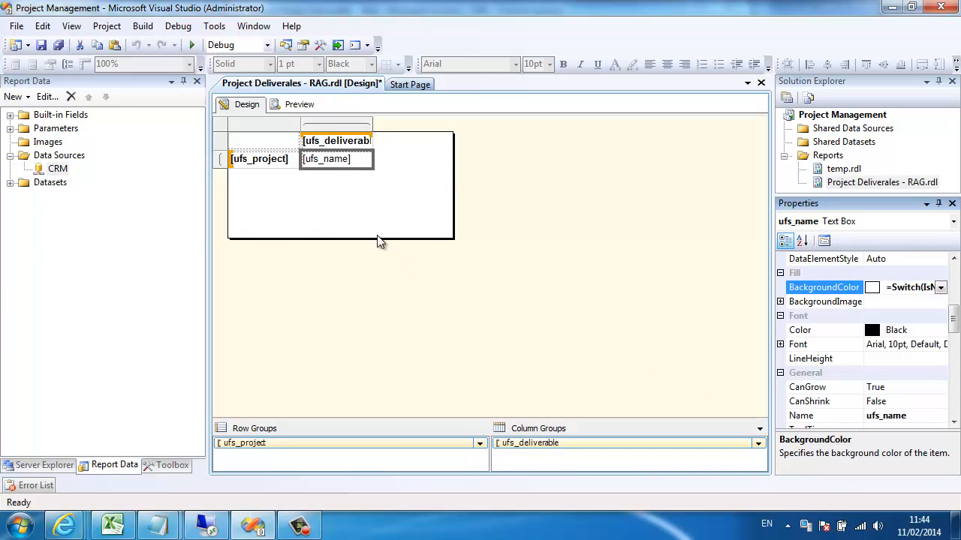
left_click(293, 104)
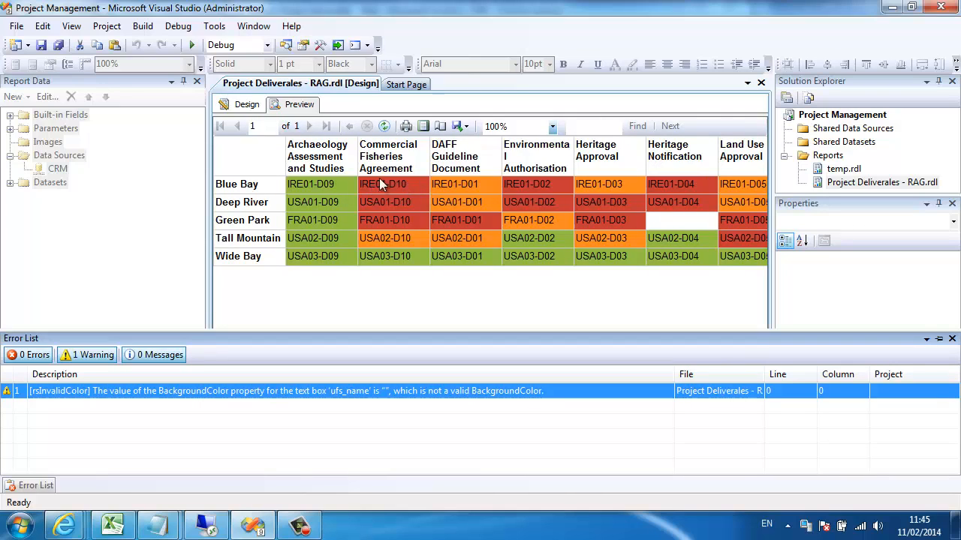
Set the ufs_name cell's text colour to White and preview the report
left_click(248, 107)
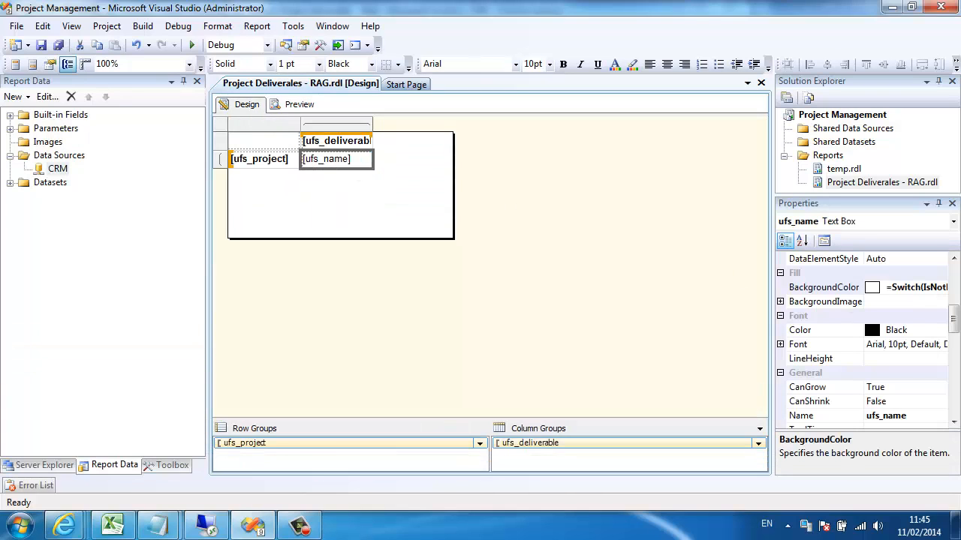
left_click(921, 329)
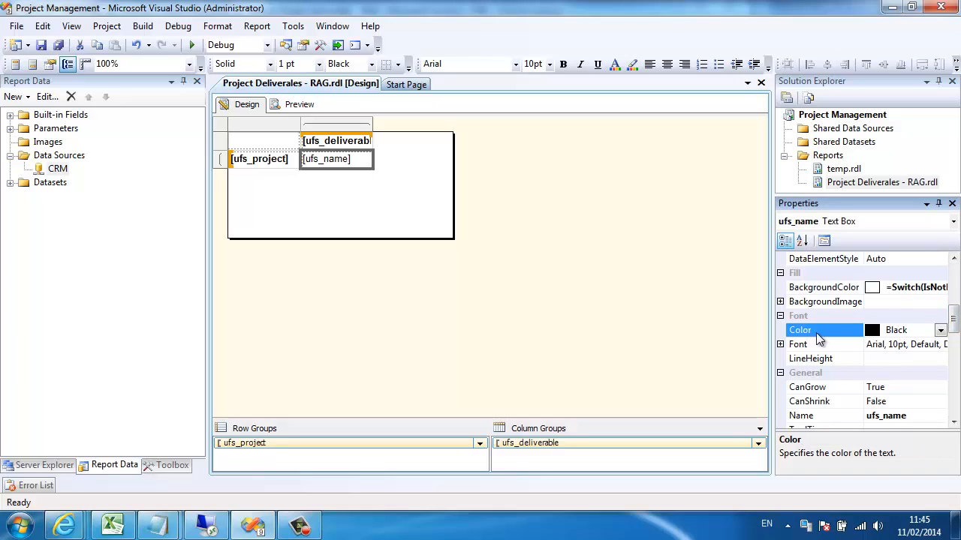
left_click(940, 330)
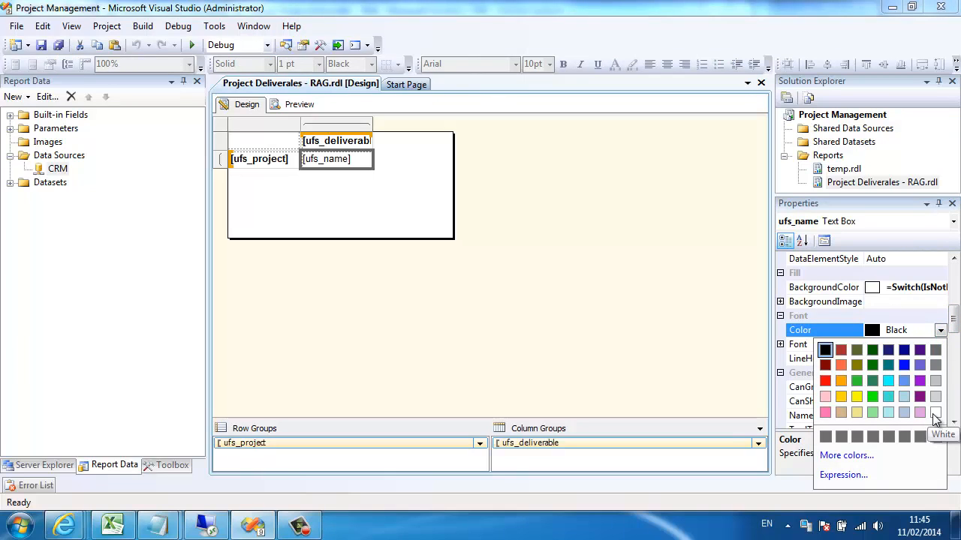
left_click(935, 415)
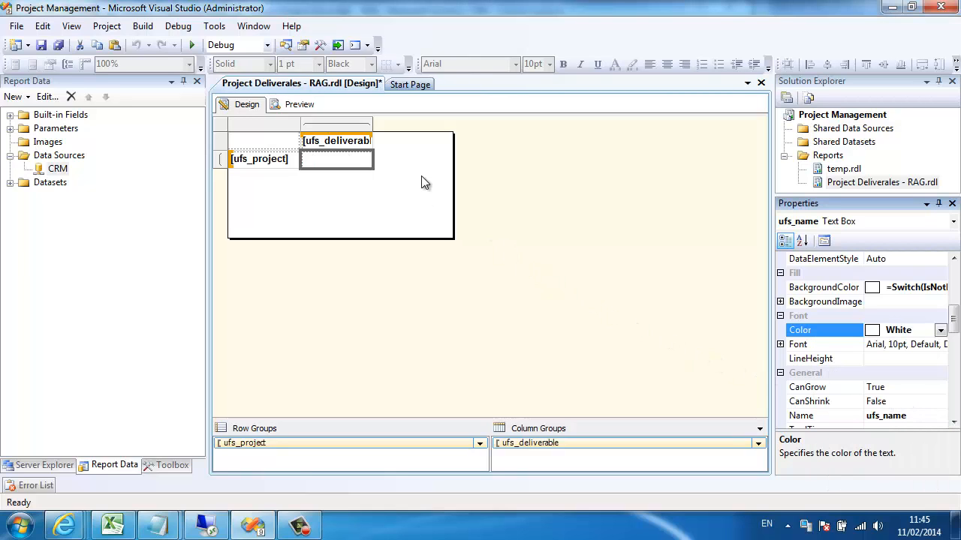
left_click(301, 108)
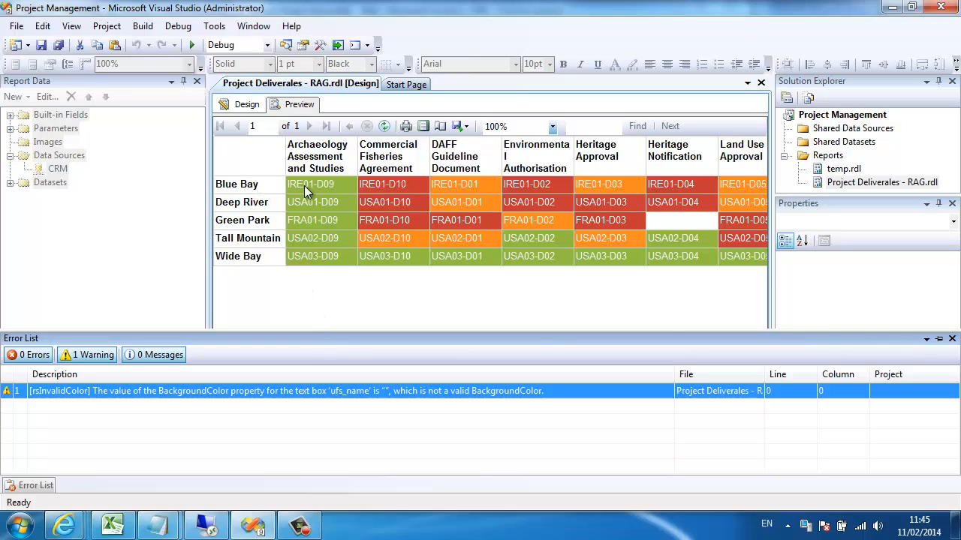
Copy the String.Format hyperlink expression for ufs_project from snipits.txt in Notepad and return to Visual Studio
left_click(171, 530)
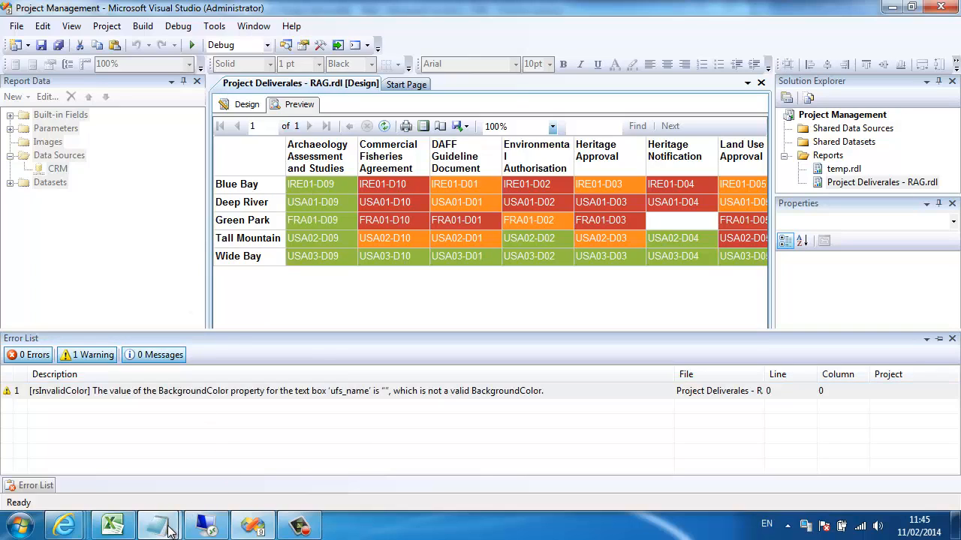
left_click(143, 473)
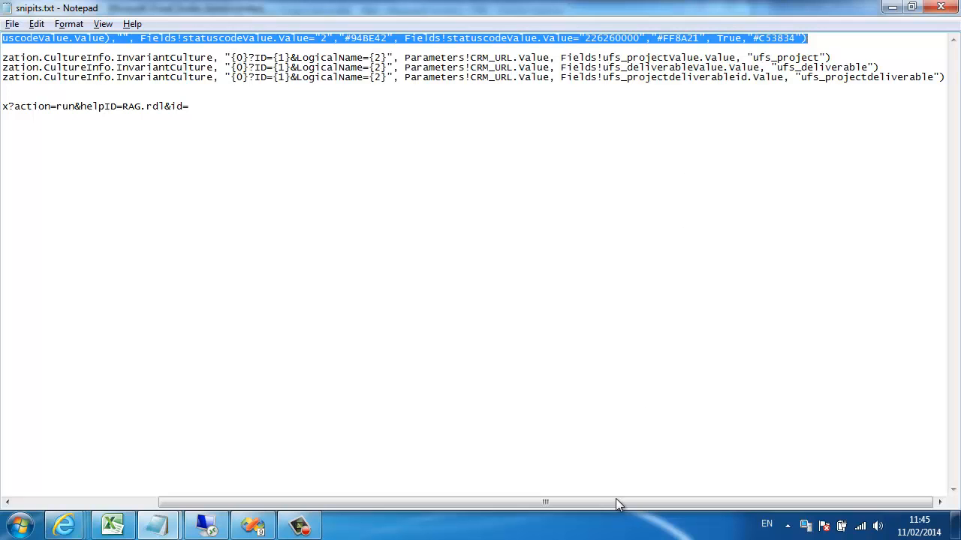
left_click_drag(617, 502, 516, 502)
left_click_drag(361, 502, 425, 502)
left_click(845, 56)
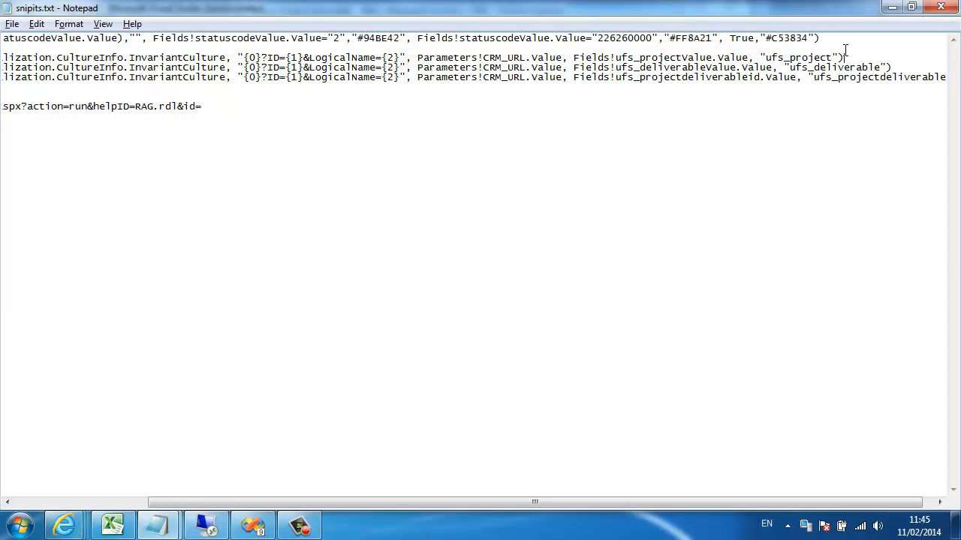
key("shift+Home")
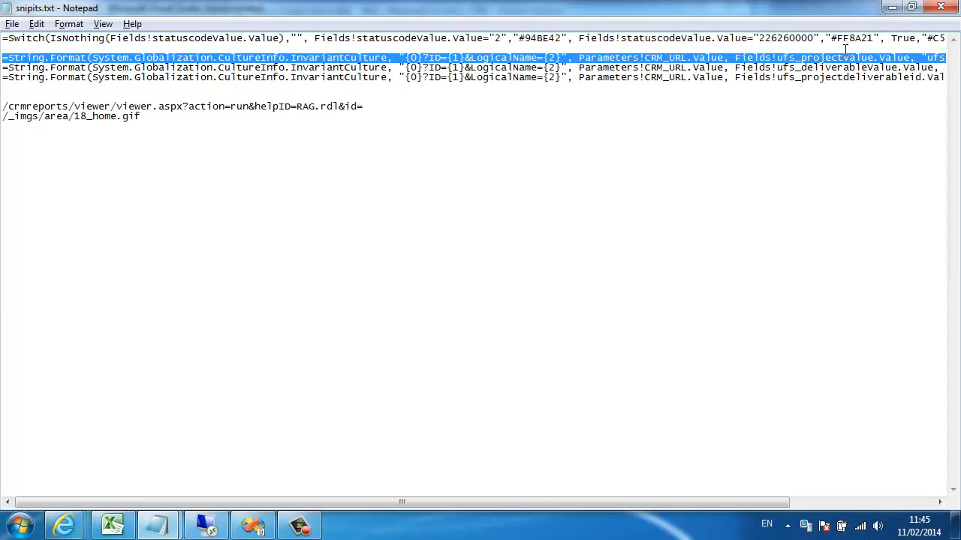
key("alt+Tab")
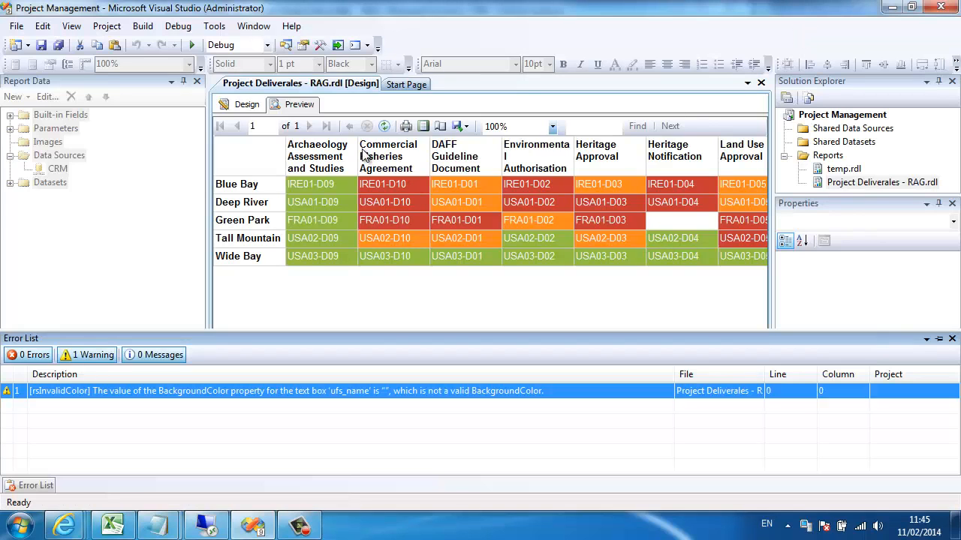
Set the ufs_project cell's action to Go to URL, using the copied String.Format expression with CRM_URL and ufs_projectValue
left_click(252, 107)
left_click(282, 163)
left_click(292, 166)
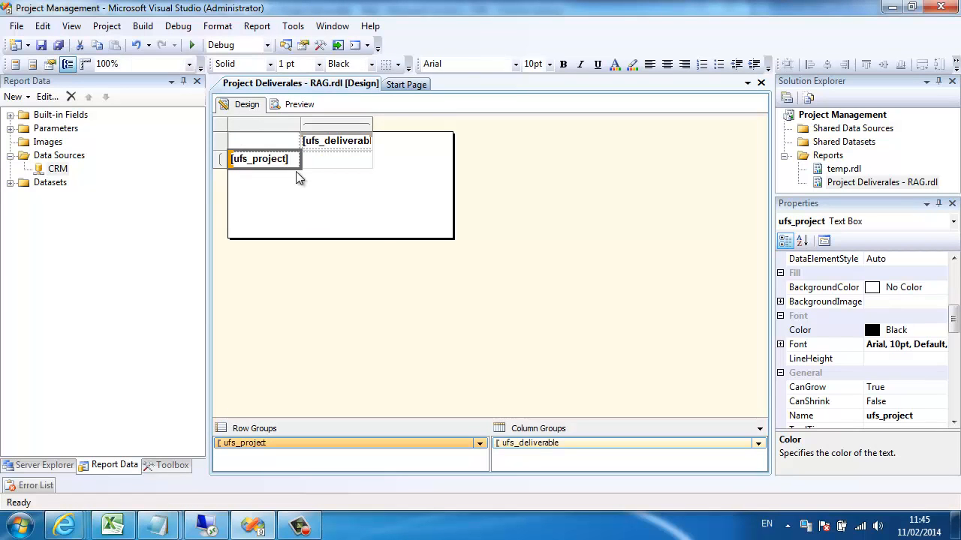
left_click_drag(954, 318, 938, 272)
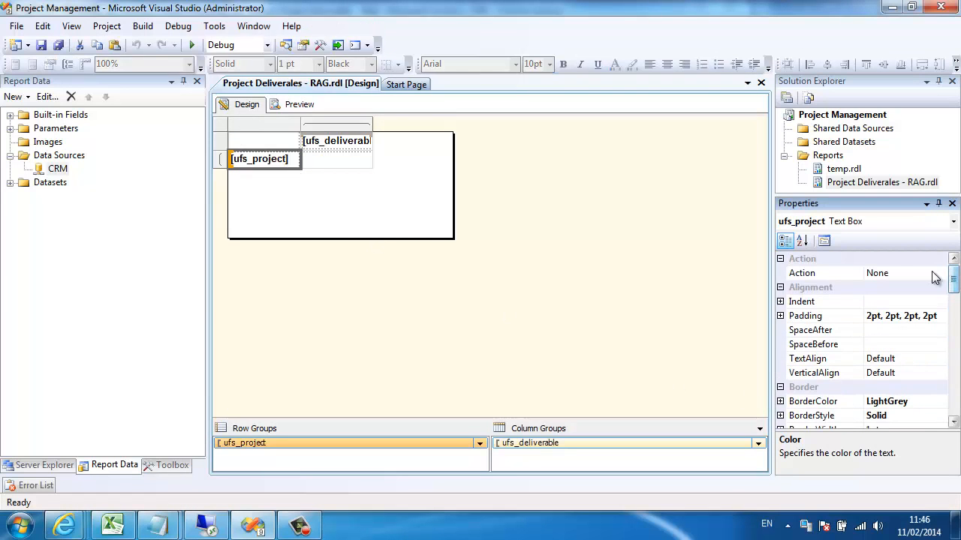
left_click(920, 273)
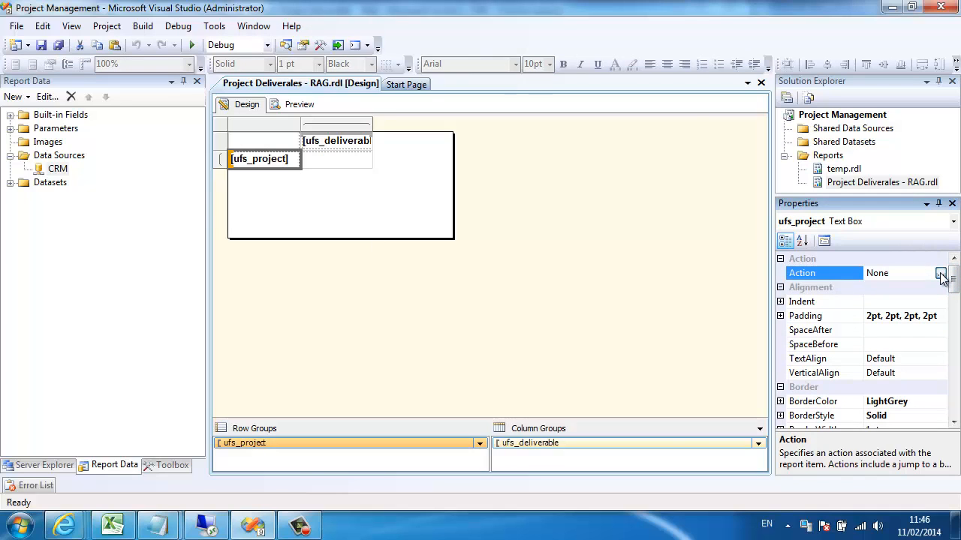
left_click(940, 273)
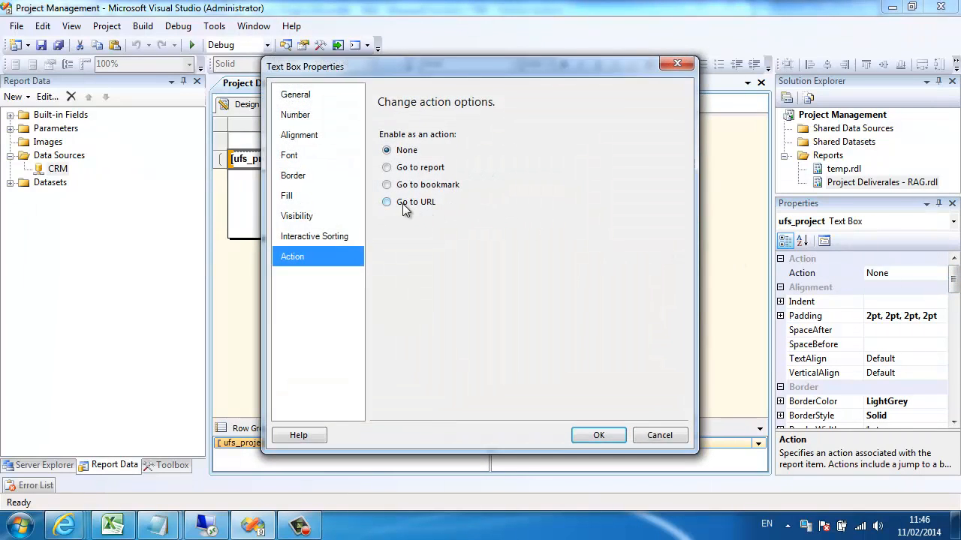
left_click(402, 203)
left_click(666, 248)
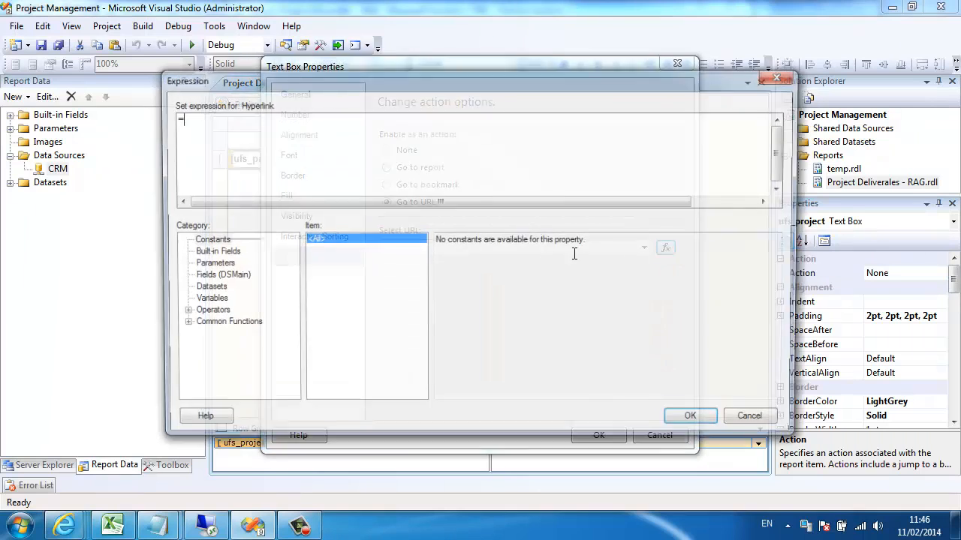
key("ctrl+v")
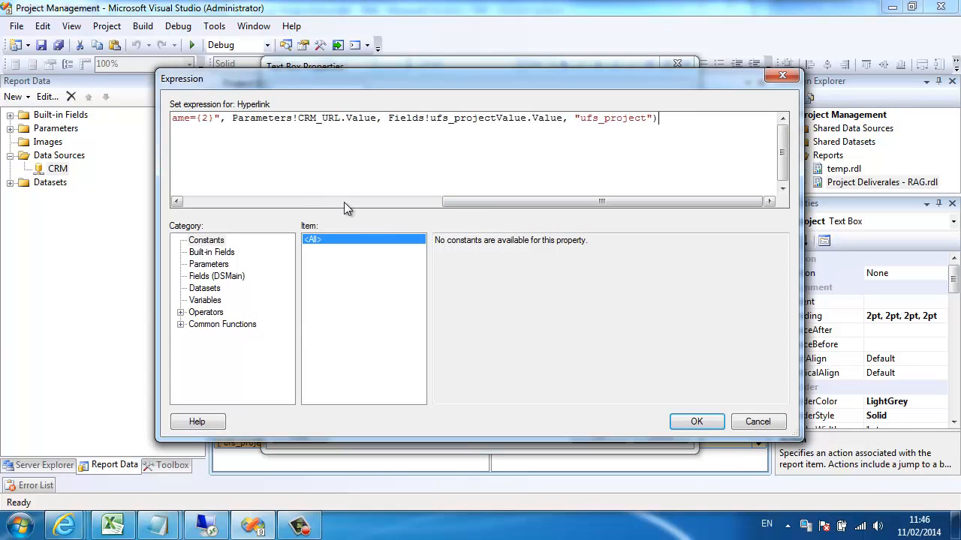
left_click(698, 423)
left_click(608, 437)
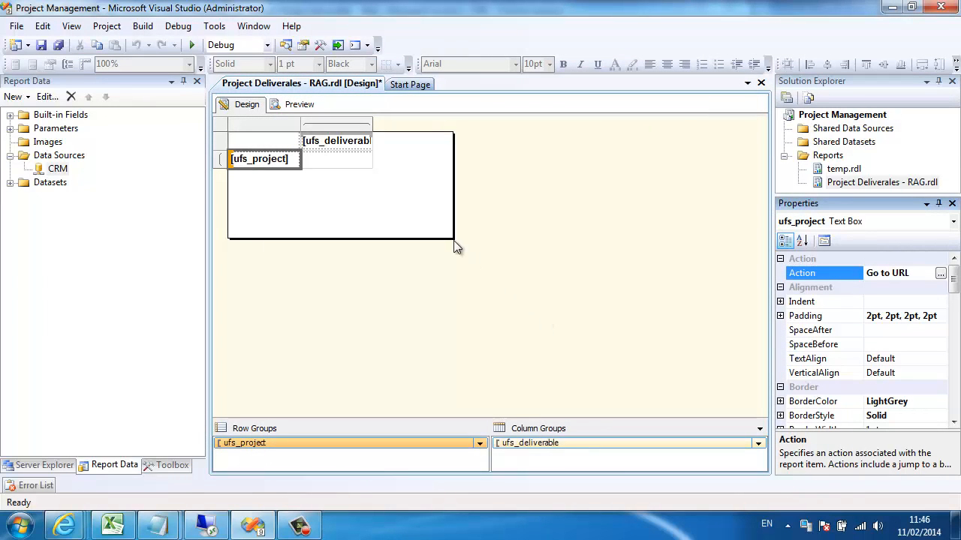
Copy the String.Format hyperlink expression for ufs_deliverable from snipits.txt in Notepad and return to Visual Studio
key("alt+Tab")
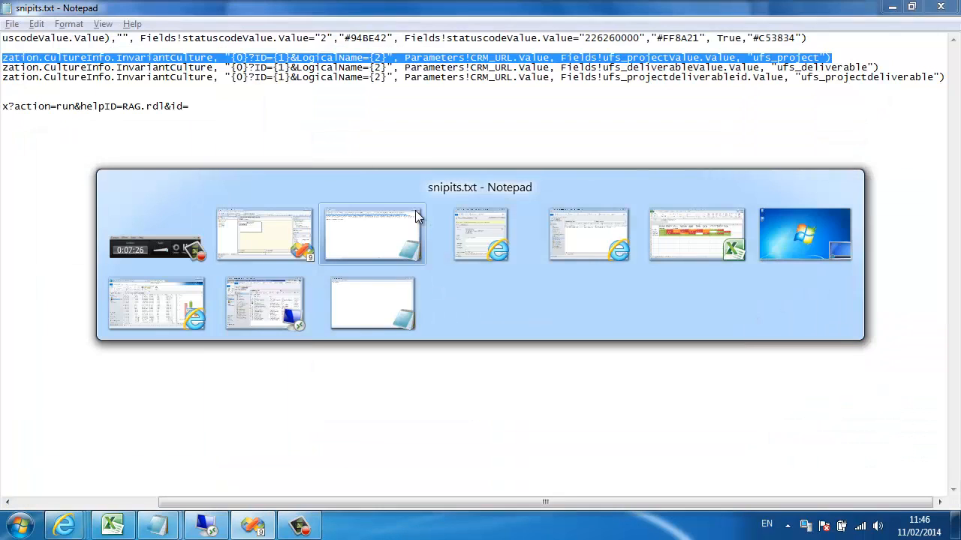
key("Down")
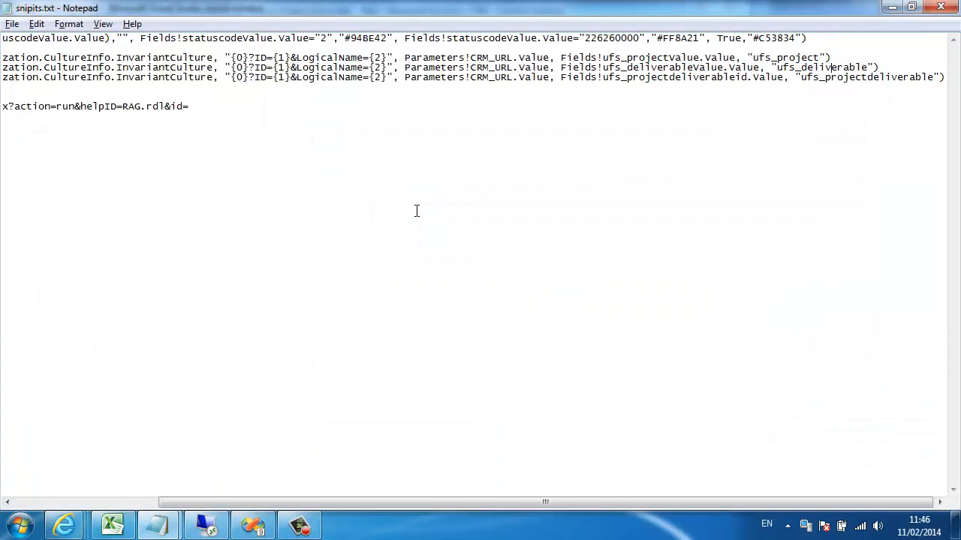
key("Home")
key("shift+End")
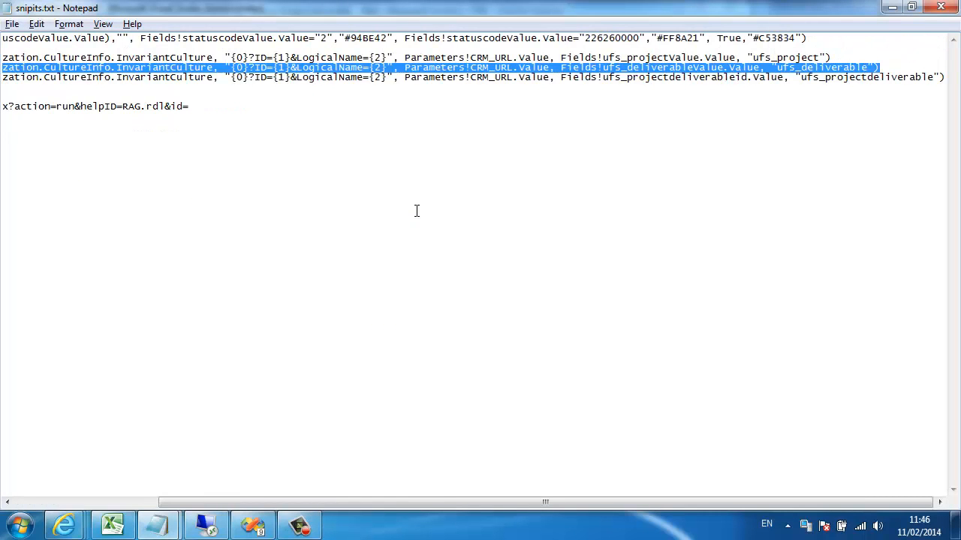
key("ctrl+c")
key("alt+Tab")
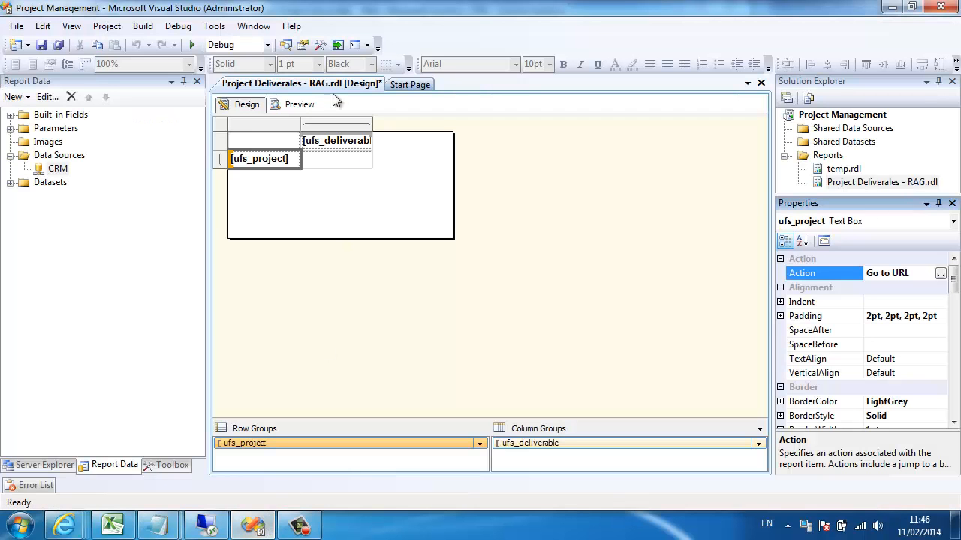
Set the ufs_deliverable cell's action to Go to URL, using the copied String.Format expression with CRM_URL and ufs_deliverableValue
left_click(355, 146)
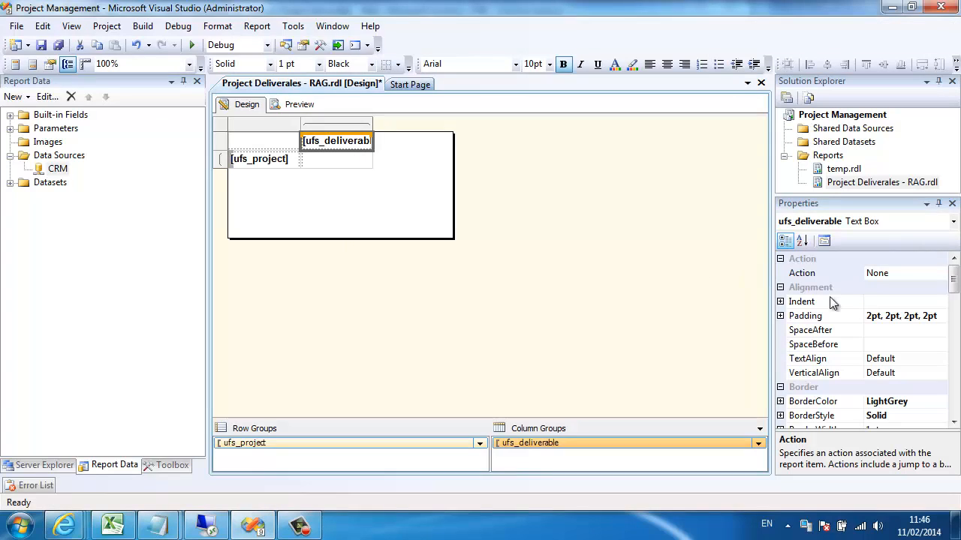
left_click(940, 275)
left_click(941, 274)
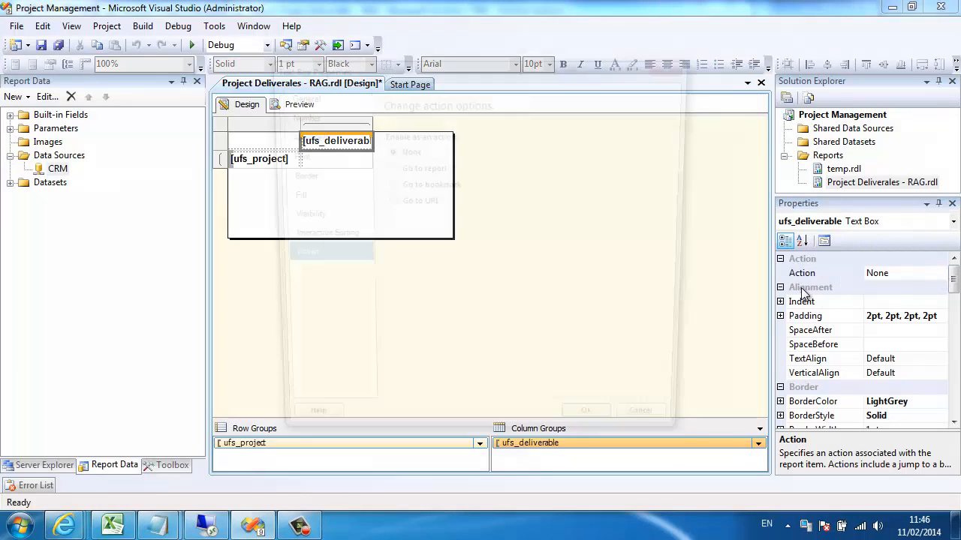
left_click(406, 205)
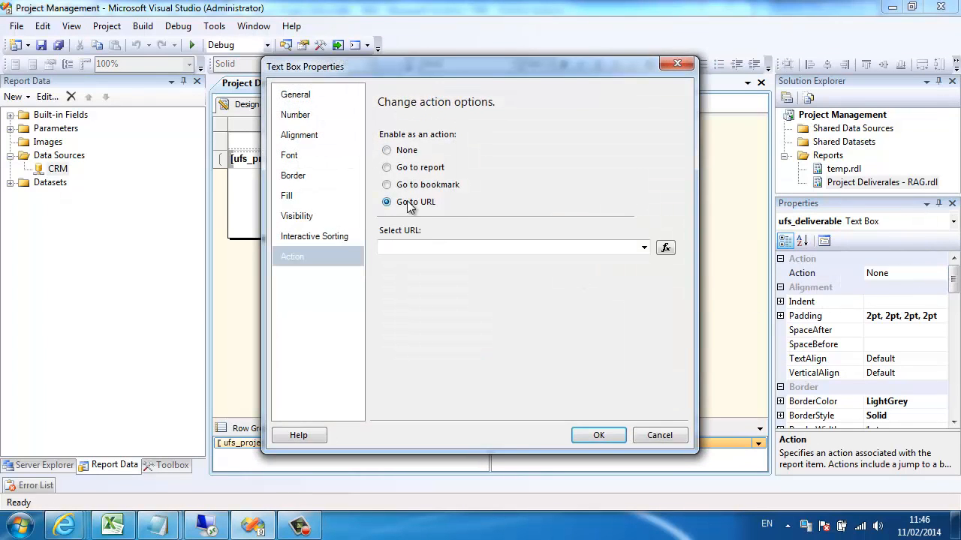
left_click(665, 249)
key("ctrl+a")
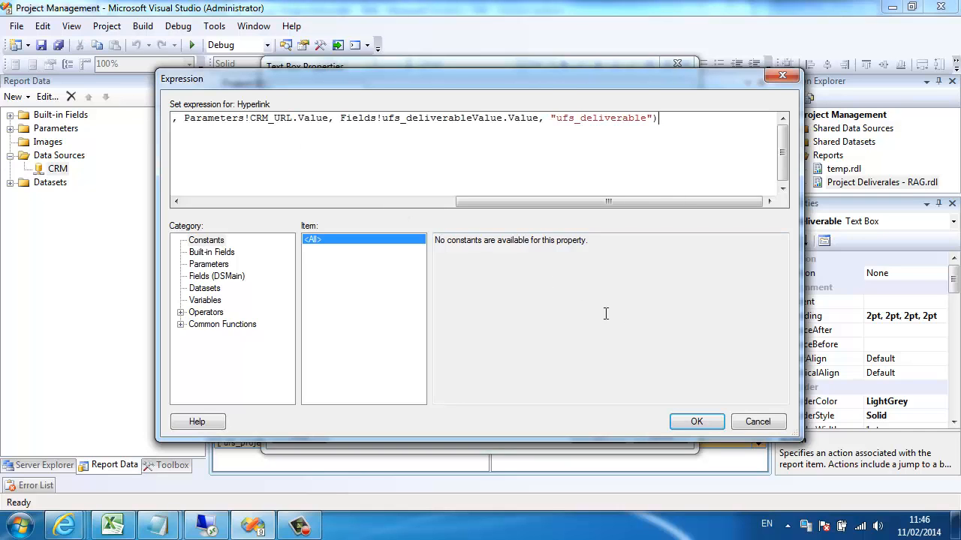
key("ctrl+v")
left_click(695, 420)
left_click(598, 435)
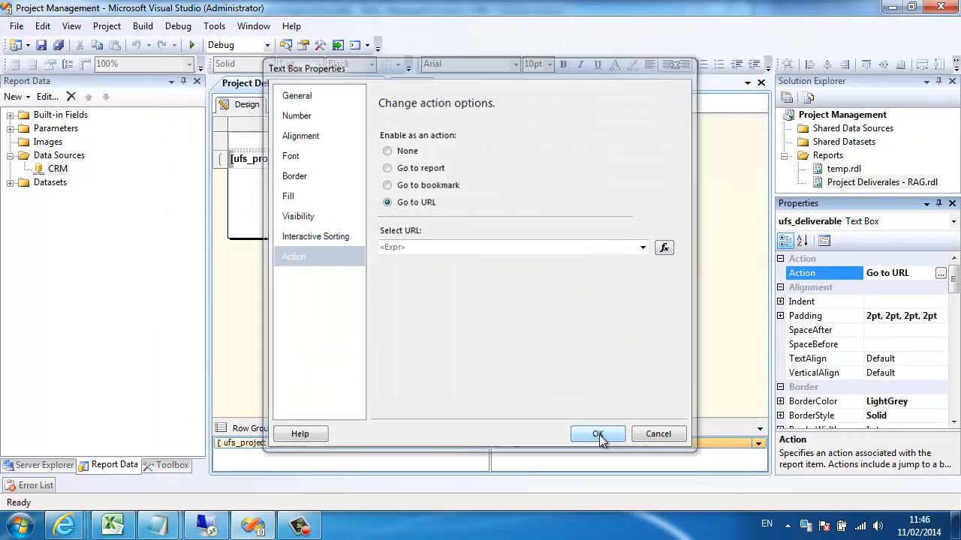
Copy the String.Format hyperlink expression for ufs_projectdeliverable from snipits.txt in Notepad and return to Visual Studio
key("alt+Tab")
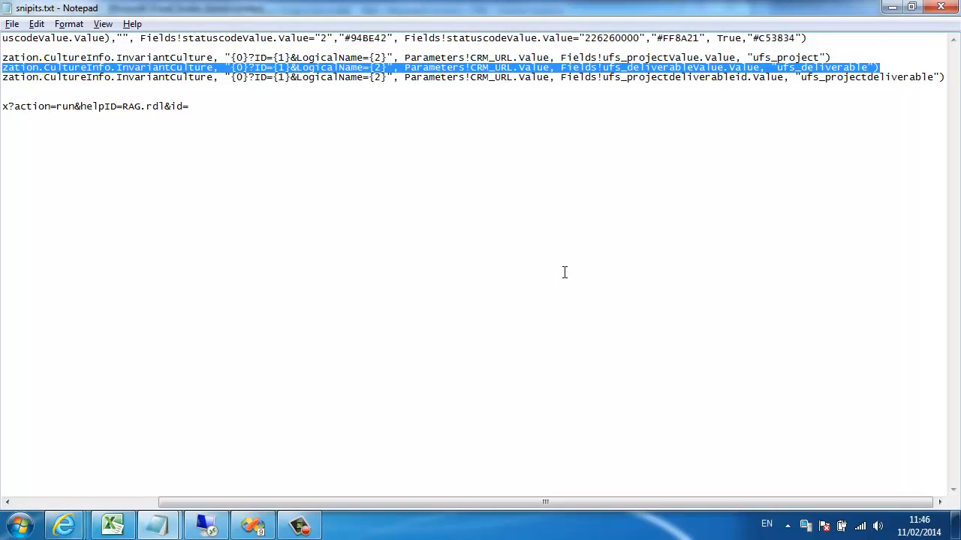
key("Down")
key("Home")
key("shift+End")
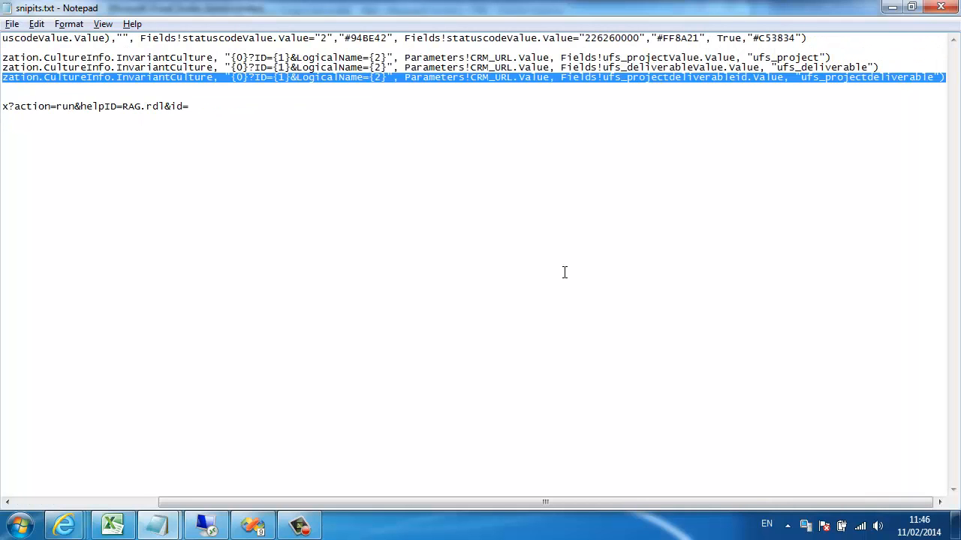
key("alt+Tab")
Set the ufs_name cell's action to Go to URL with the copied CRM_URL and ufs_projectdeliverableid expression, and preview the report
left_click(363, 159)
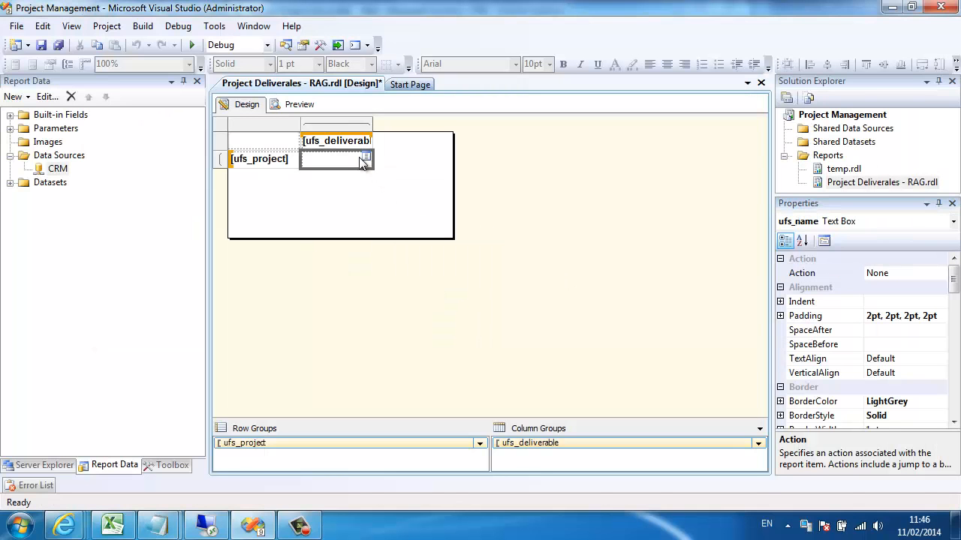
left_click(931, 275)
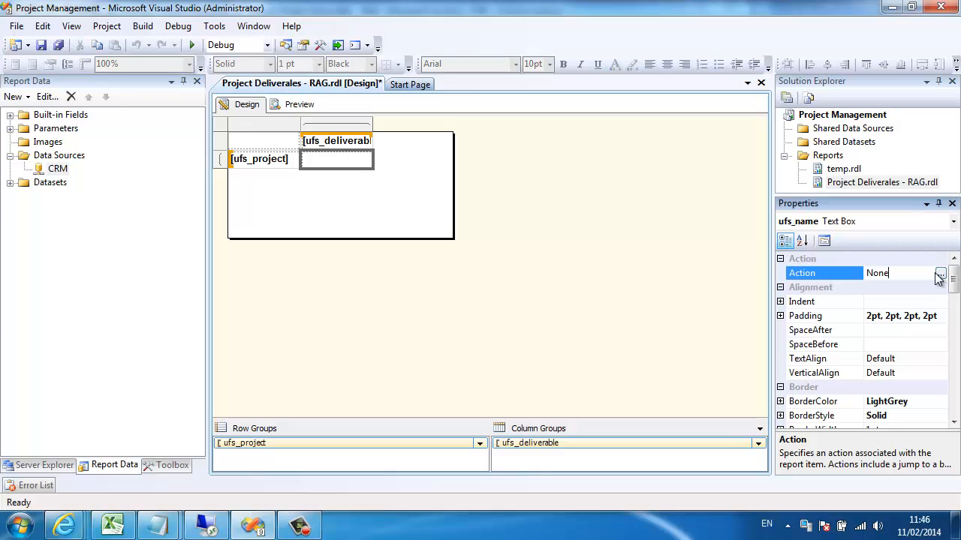
left_click(942, 274)
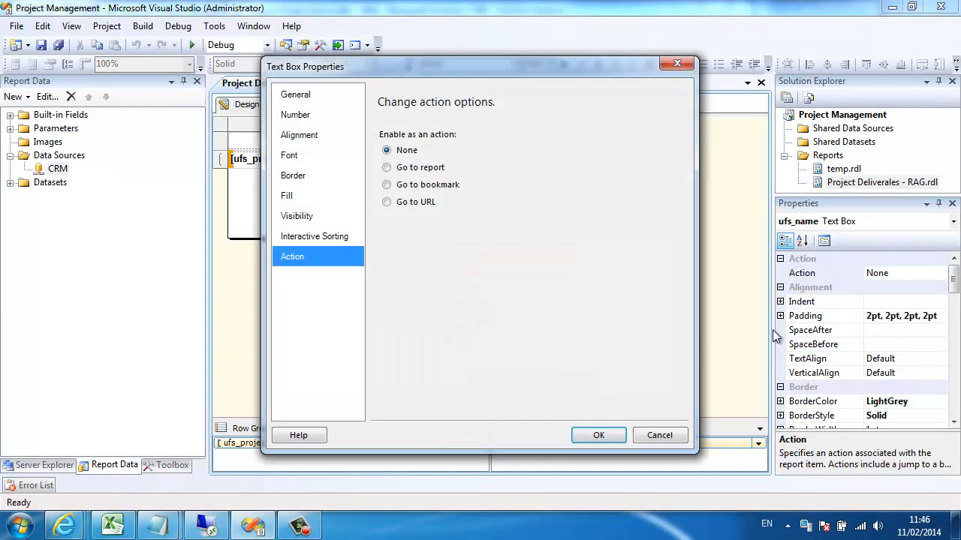
left_click(408, 203)
left_click(665, 248)
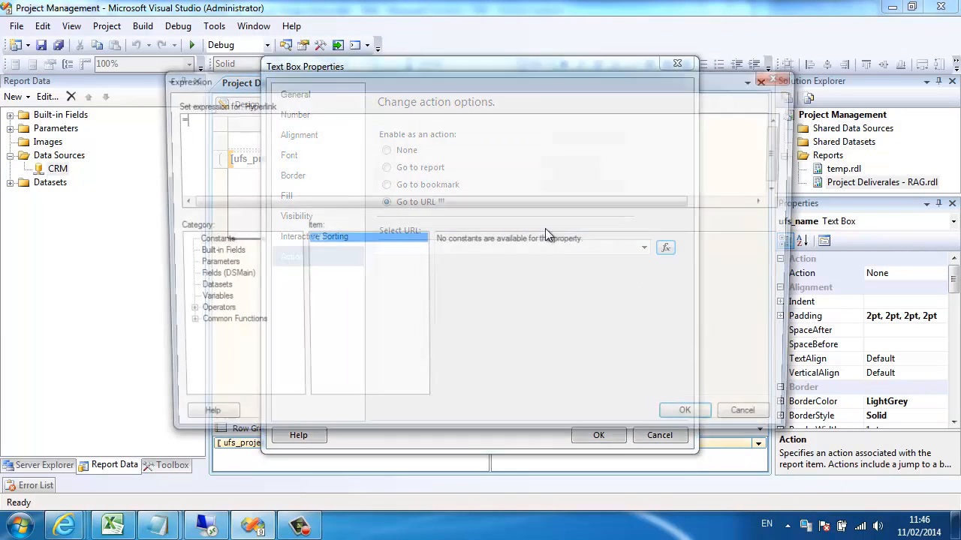
key("ctrl+v")
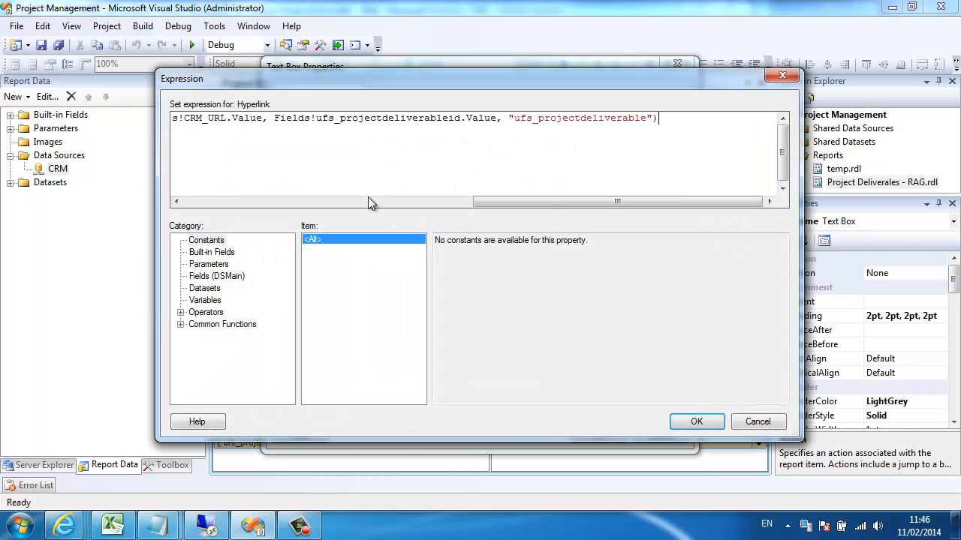
left_click(697, 422)
left_click(601, 436)
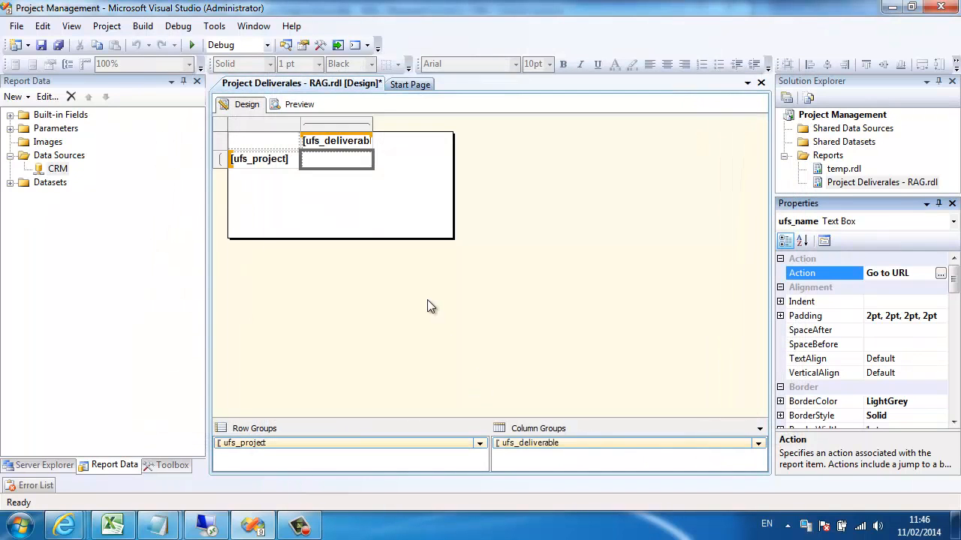
left_click(300, 105)
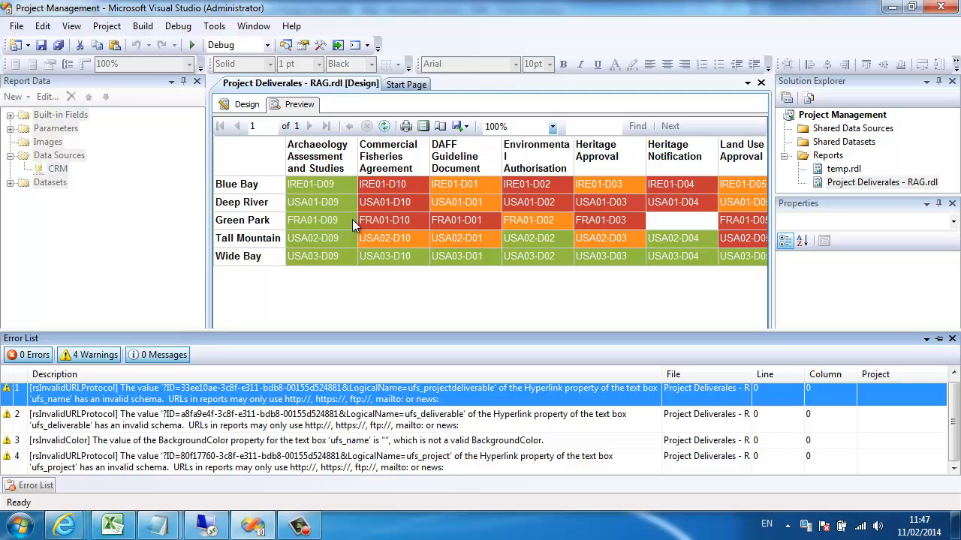
In the CRM report form in Internet Explorer, set Report Type to Existing File, choose Project Deliverales - RAG.rdl, and save, overwriting the wizard report
mouse_move(72, 530)
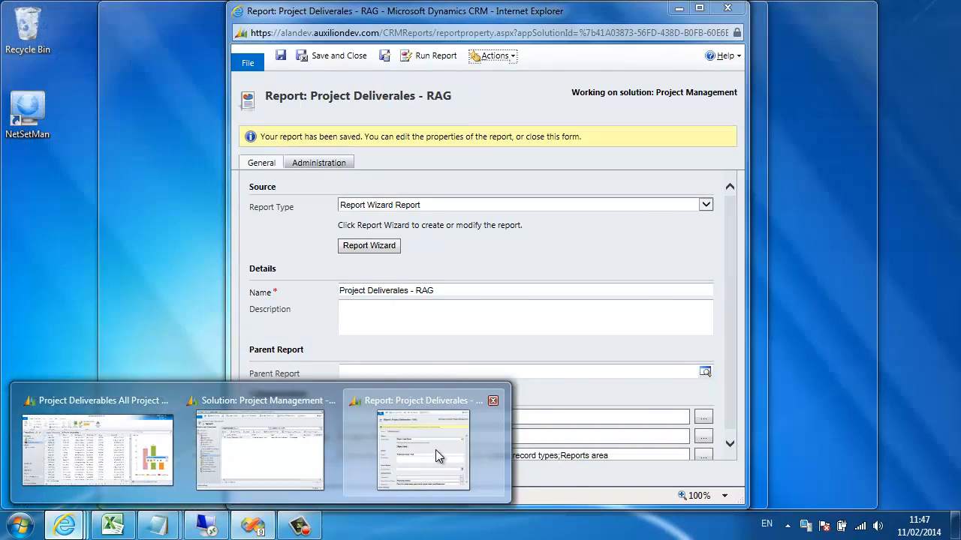
left_click(433, 451)
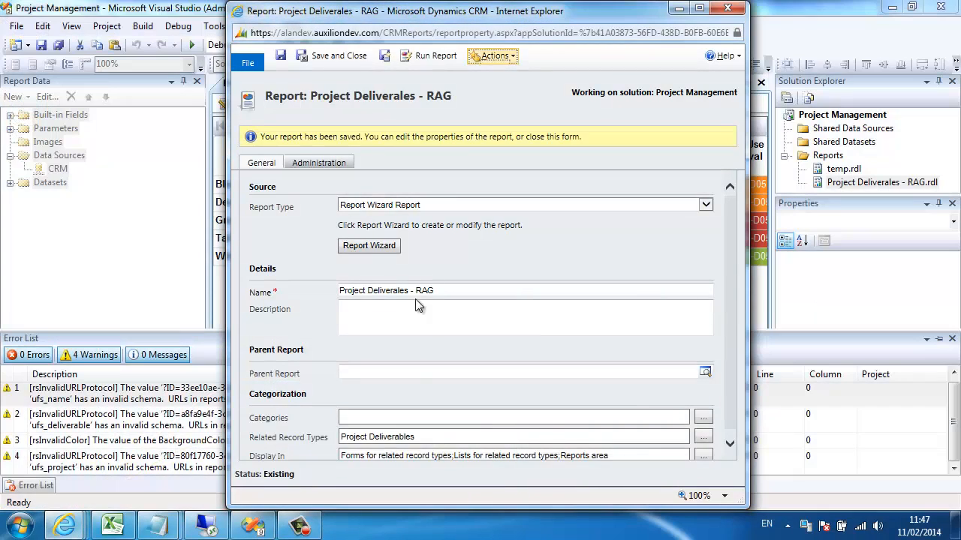
left_click(389, 210)
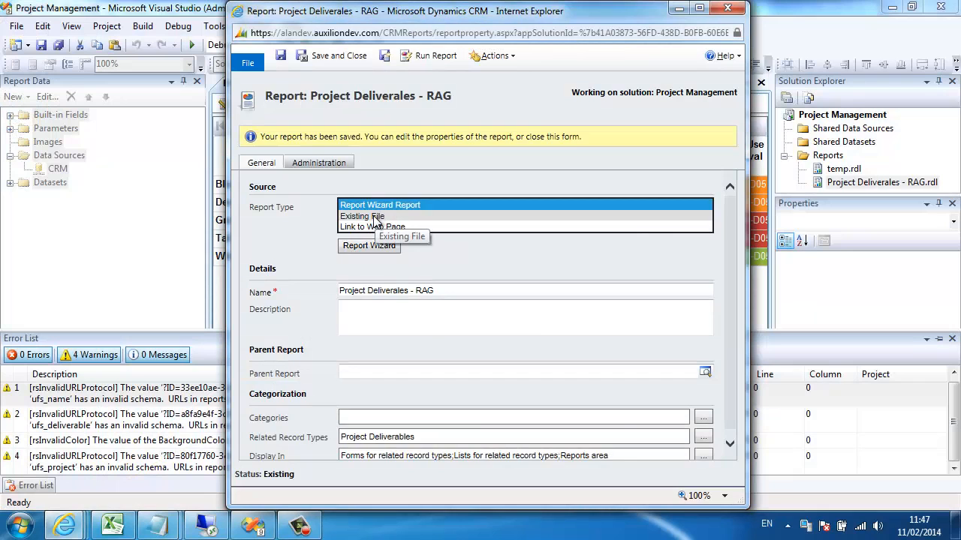
left_click(375, 216)
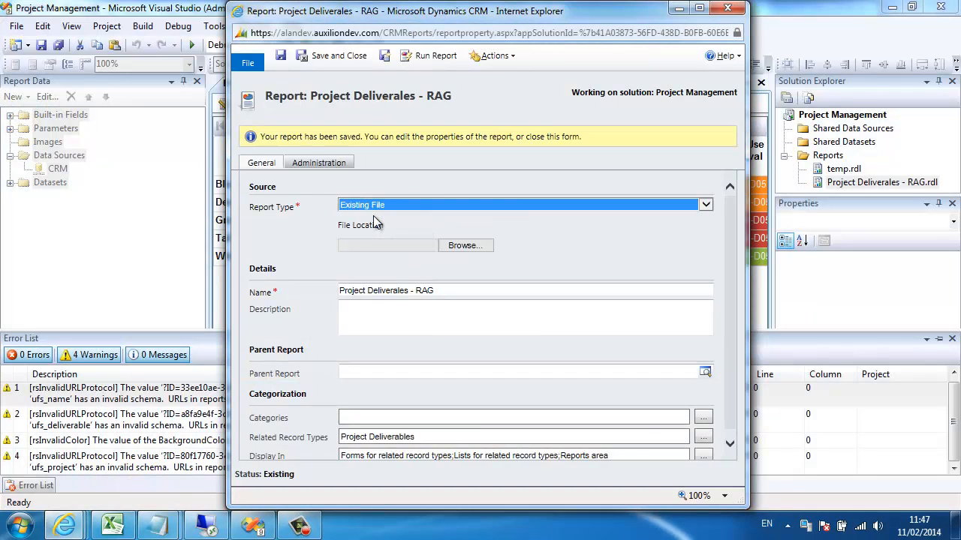
left_click(451, 247)
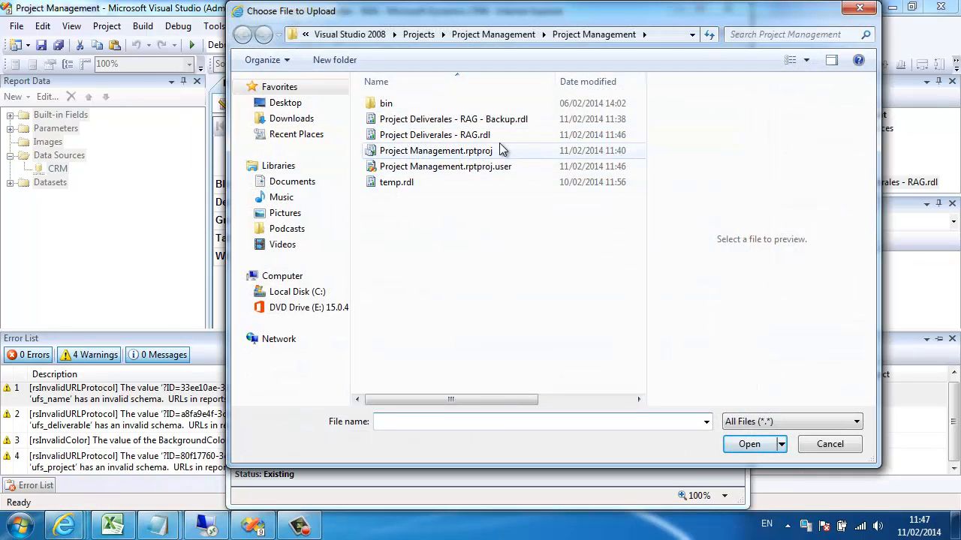
double_click(474, 136)
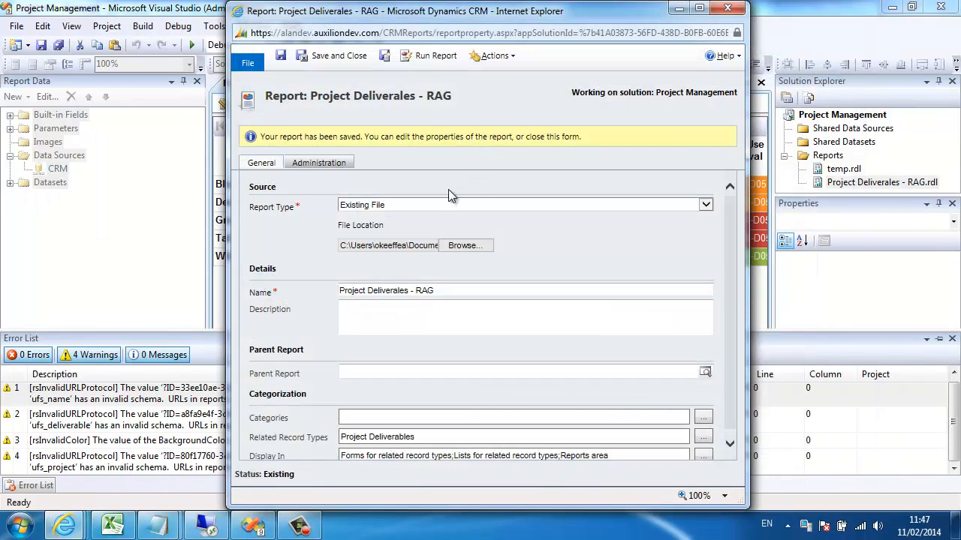
left_click(282, 54)
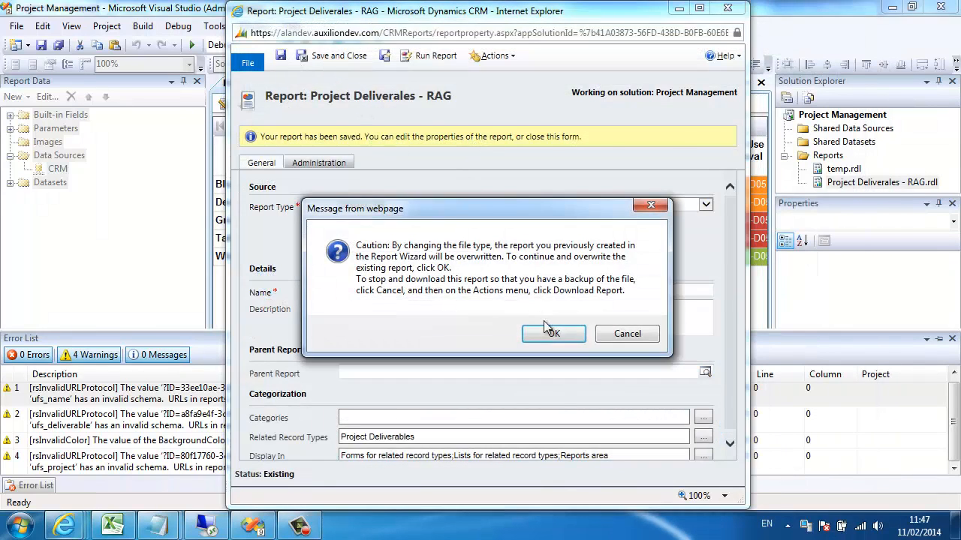
left_click(547, 331)
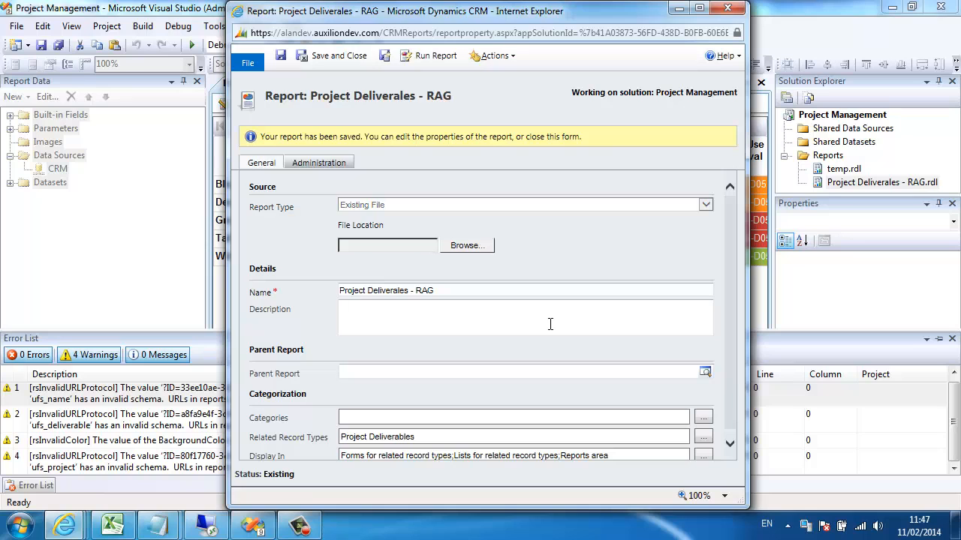
Run the report in CRM and check the hyperlinks of the IRE01-D10 cell and the Blue Bay project, closing each opened window and the viewer
left_click(434, 59)
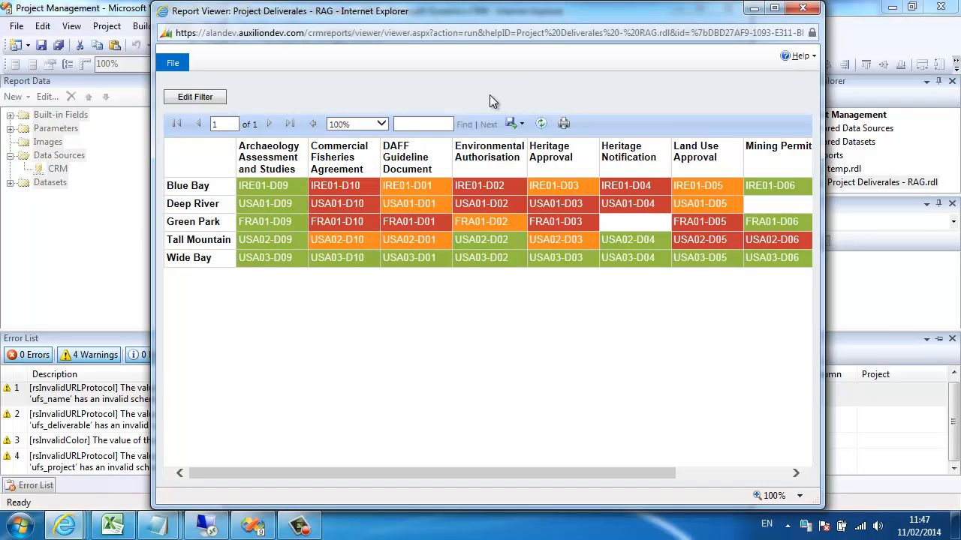
left_click(364, 187)
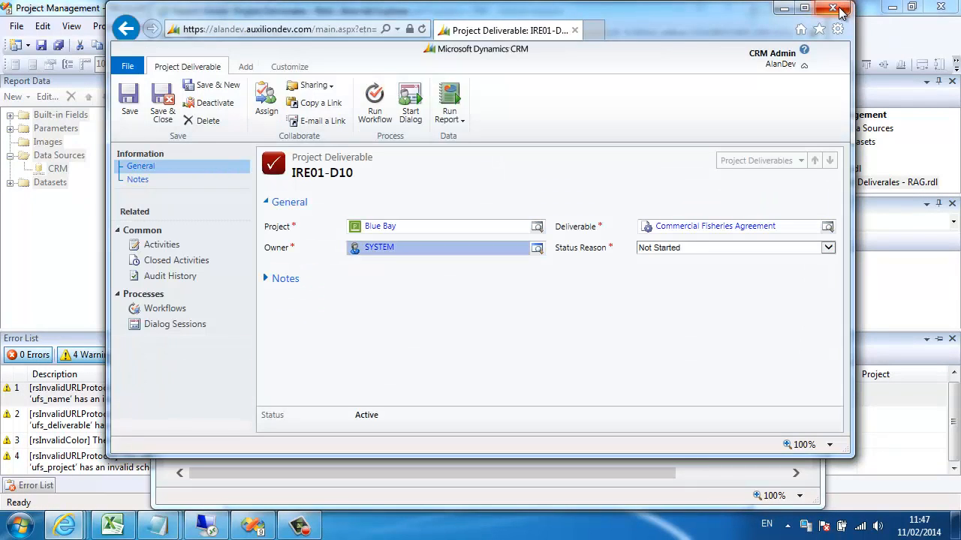
left_click(833, 8)
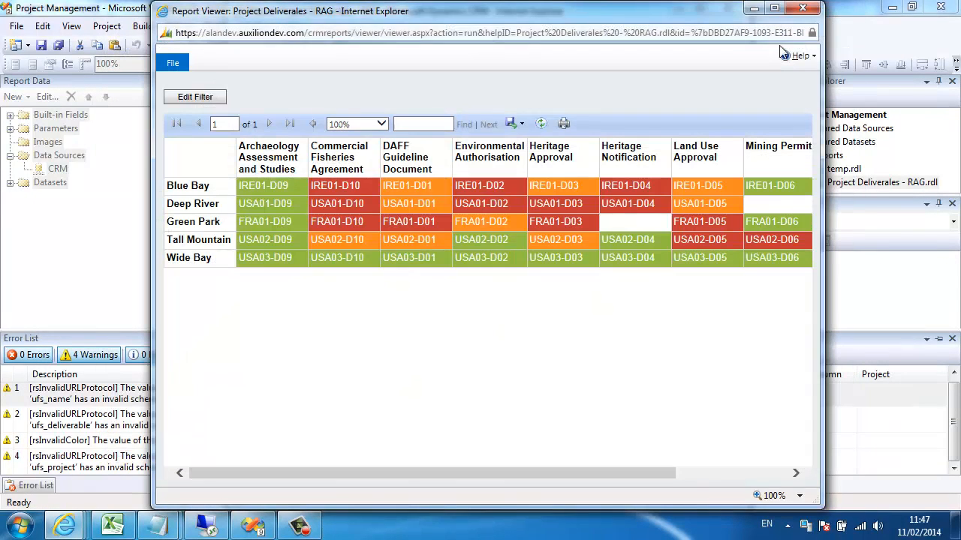
left_click(204, 189)
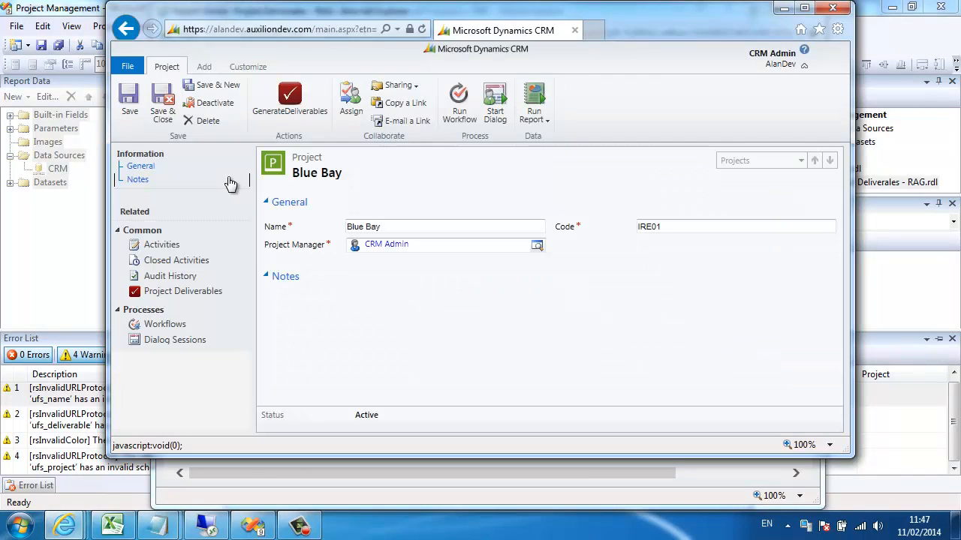
left_click(832, 8)
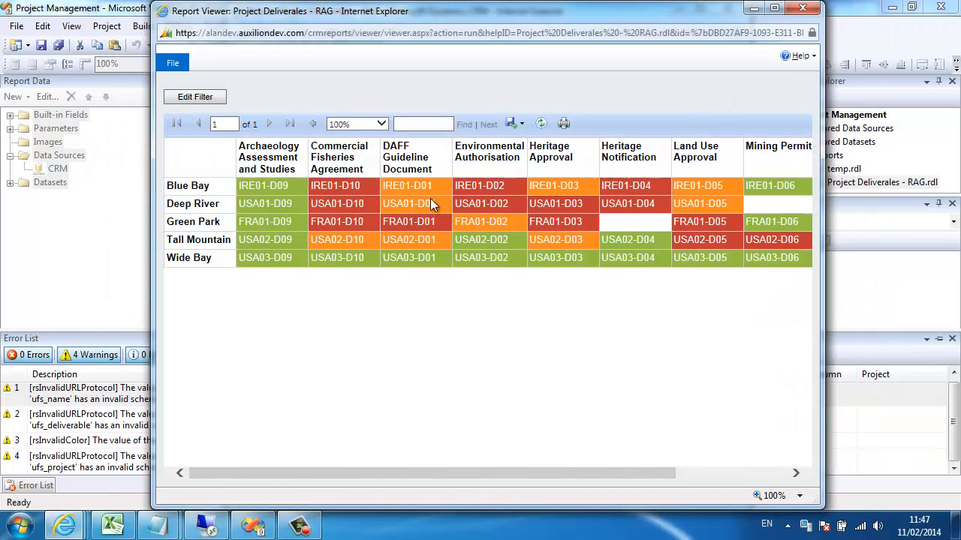
left_click(330, 188)
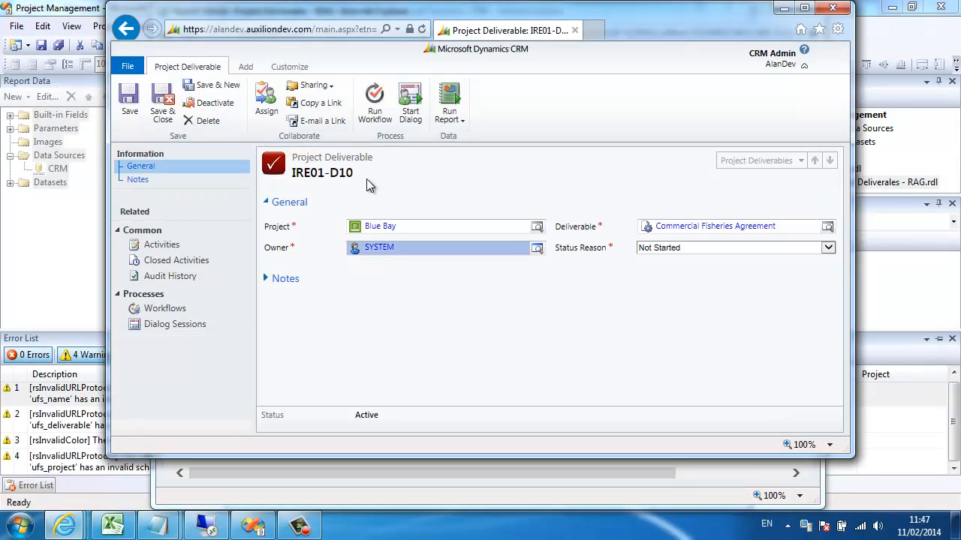
left_click(832, 8)
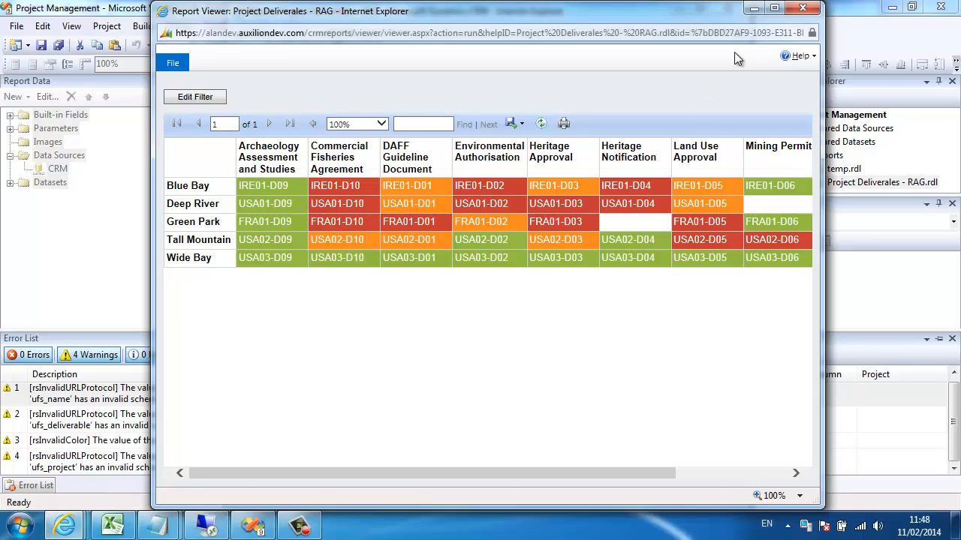
left_click(802, 8)
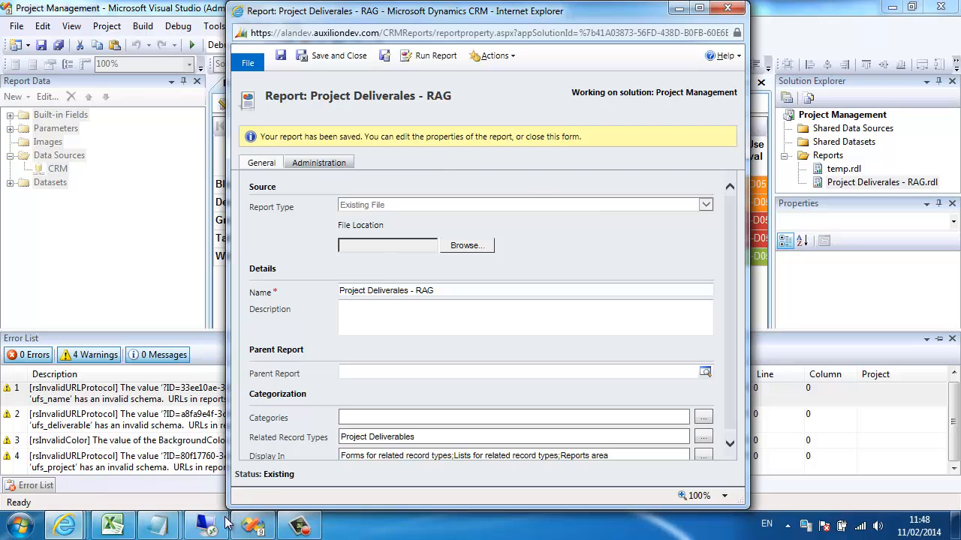
Switch to the CRM Project Deliverables list and run the Project Deliverales - RAG report on all applicable records
left_click(75, 530)
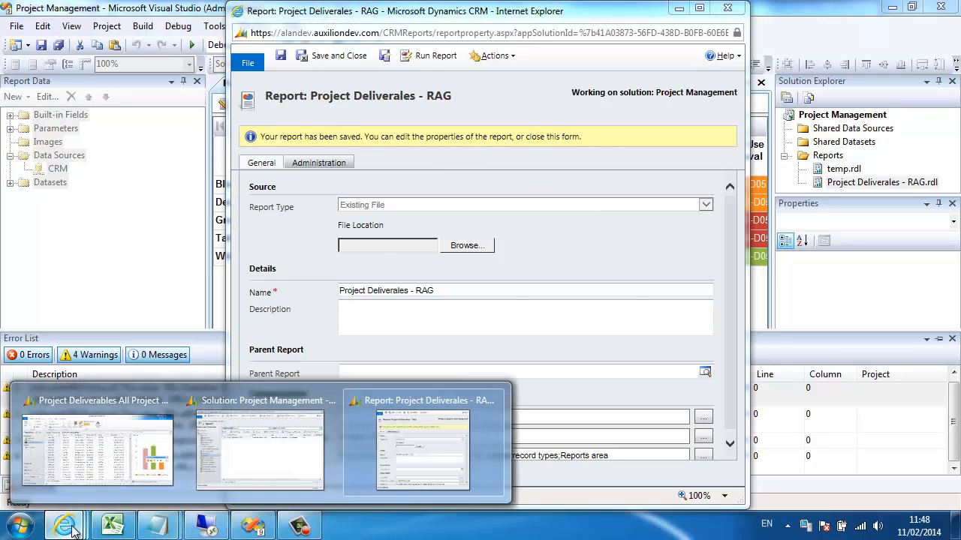
left_click(75, 450)
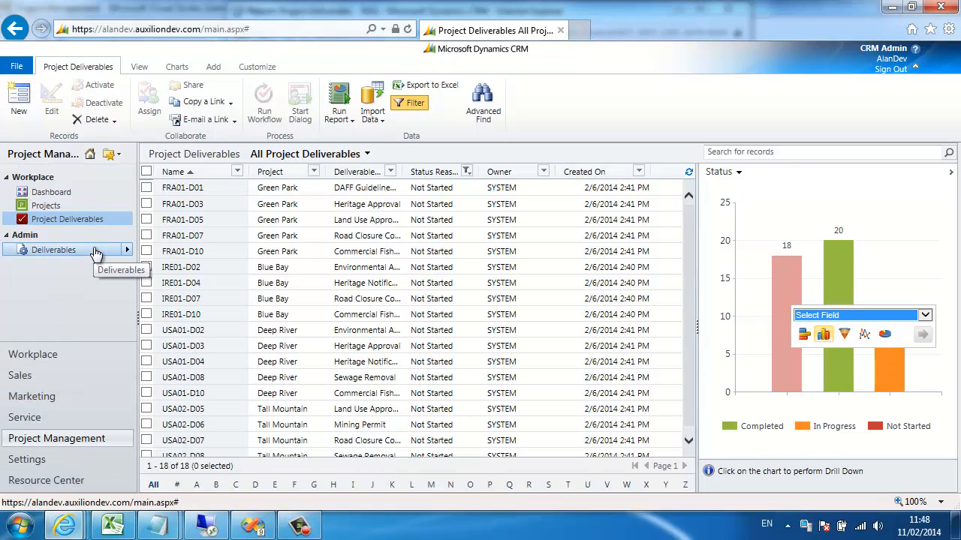
key("alt+Tab")
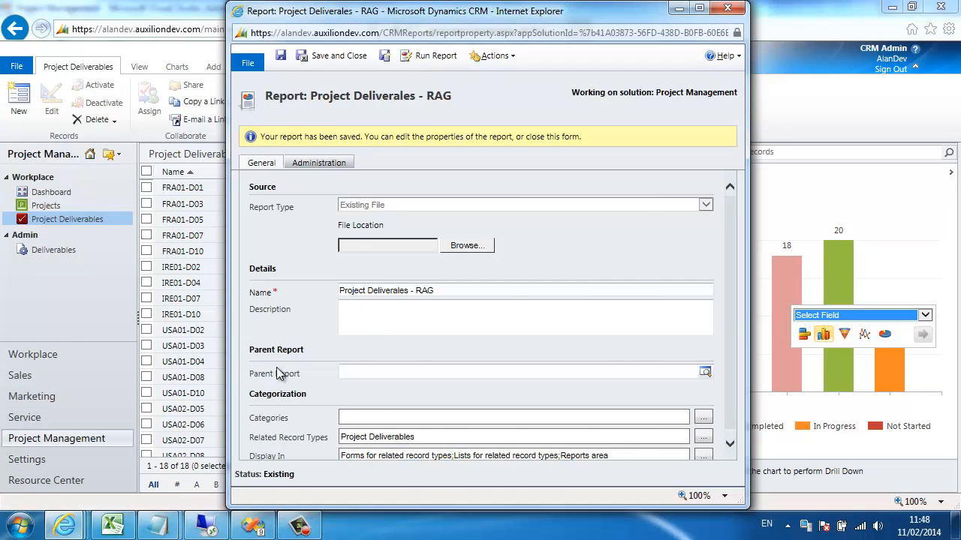
key("alt+Tab")
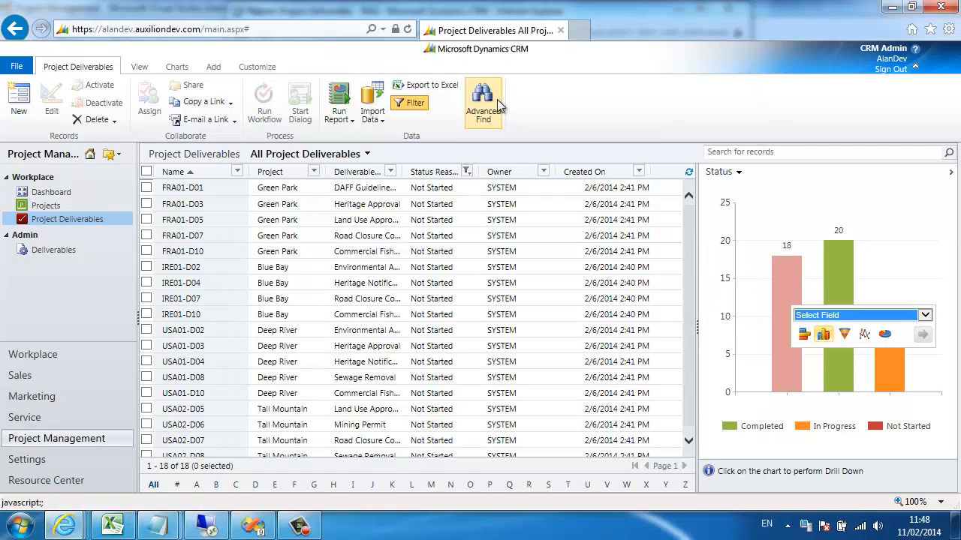
left_click(345, 122)
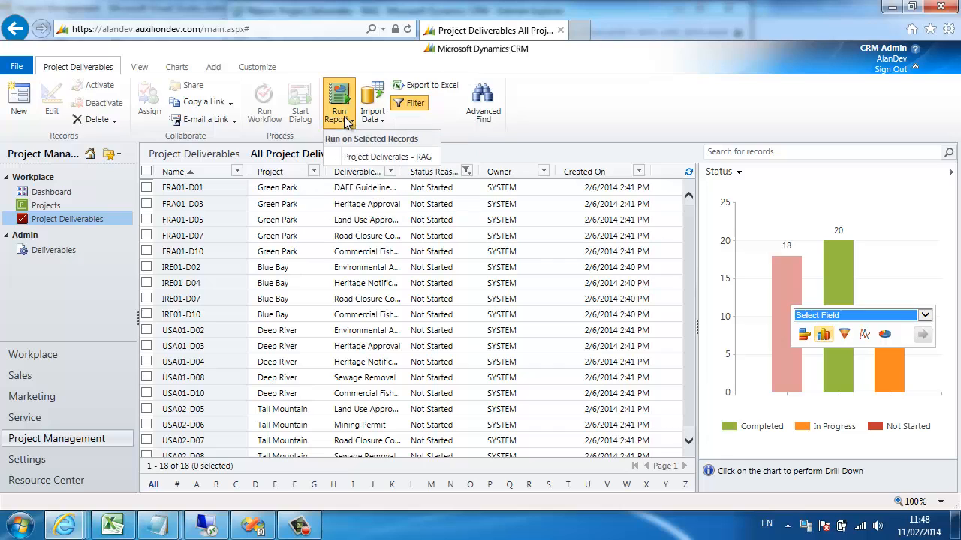
left_click(367, 159)
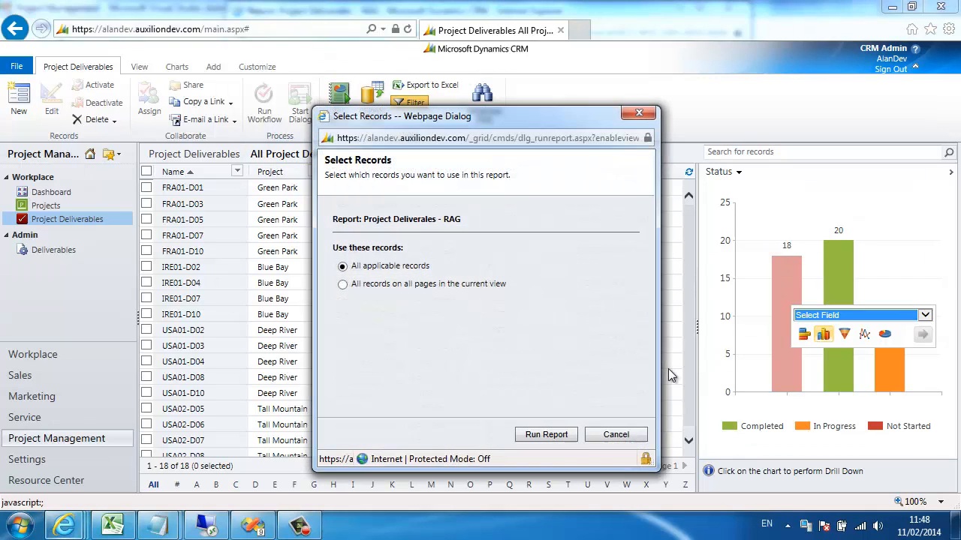
left_click(560, 438)
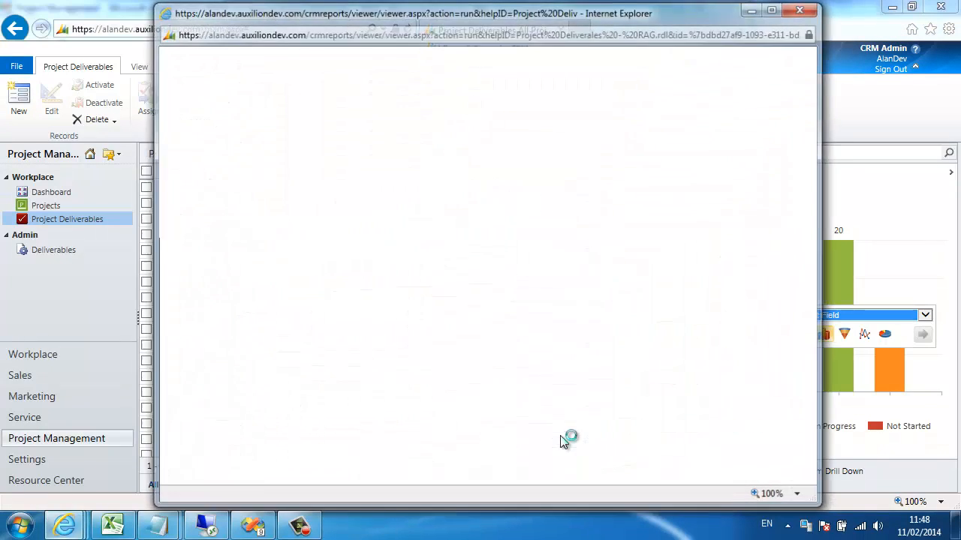
Dismiss the CRM error dialog without sending a report, and return to the report viewer to check the deliverables matrix
left_click(65, 323)
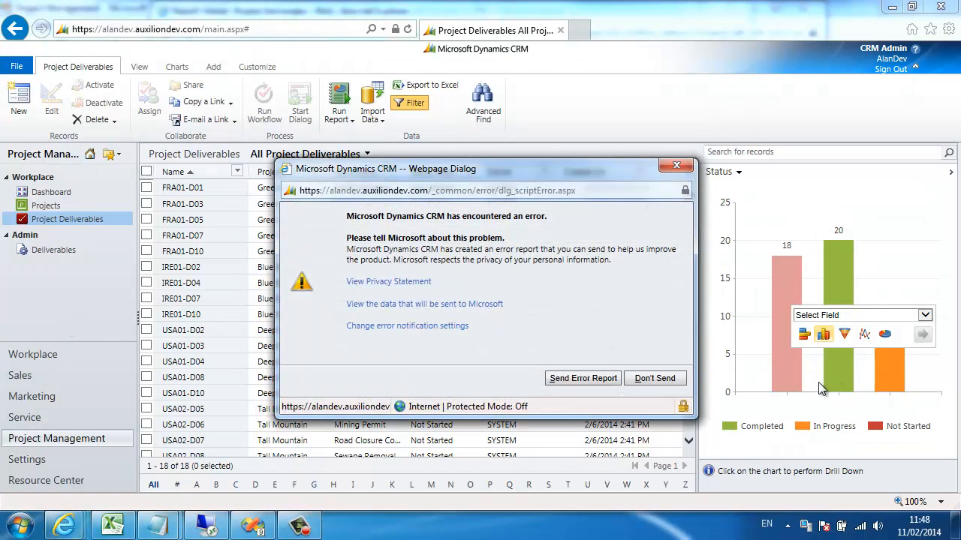
left_click(656, 378)
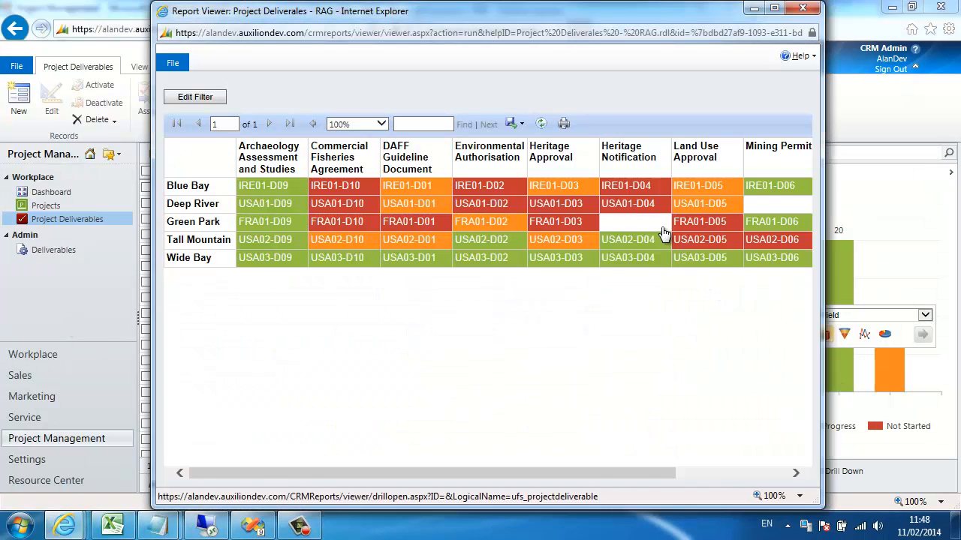
left_click(664, 232)
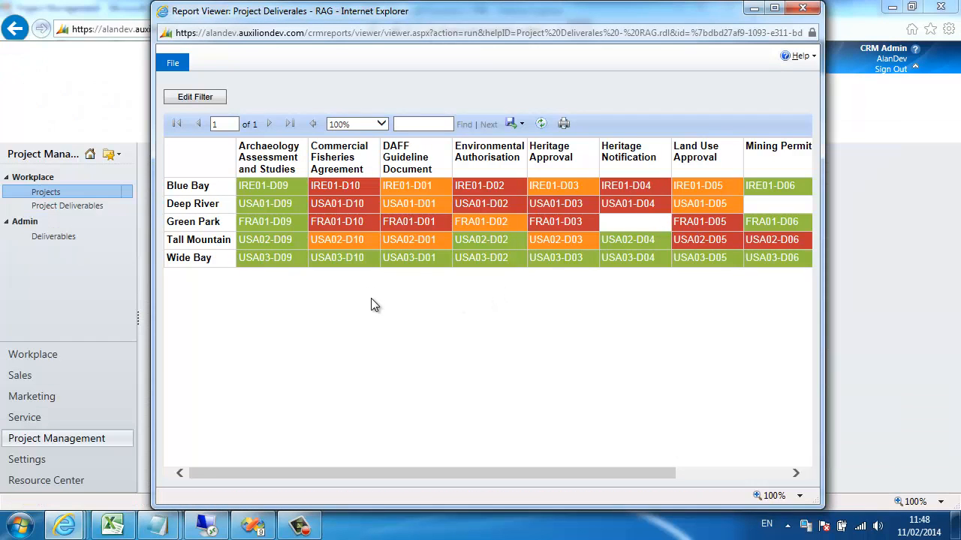
left_click(80, 300)
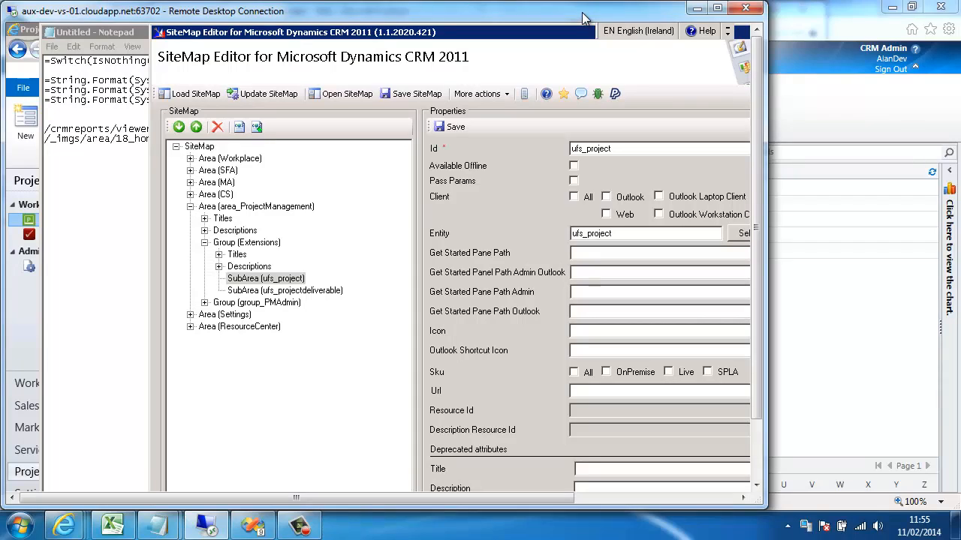
In the Remote Desktop's SiteMap Editor, add a SubArea to Group (Extensions) under area_ProjectManagement with the Id nav_dash_pd
double_click(584, 17)
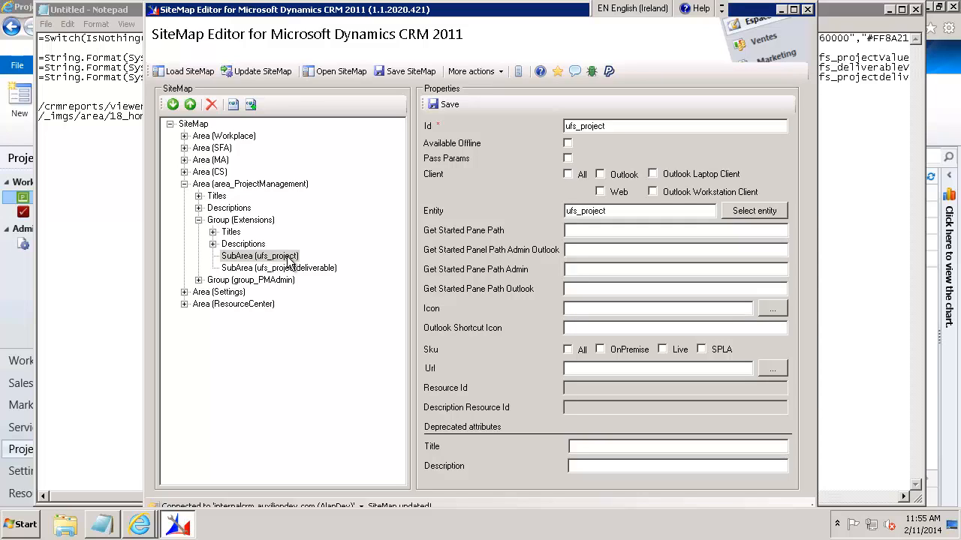
left_click(230, 223)
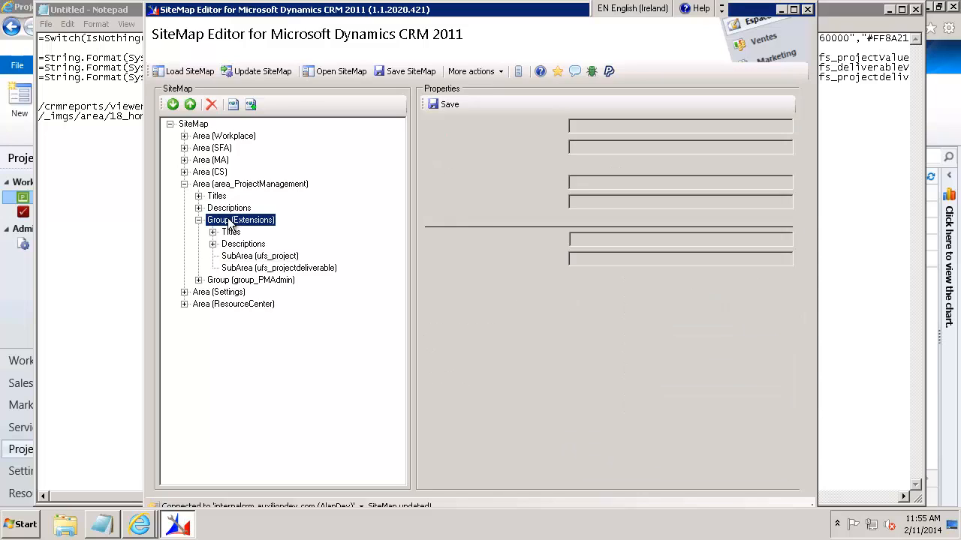
right_click(230, 223)
left_click(278, 248)
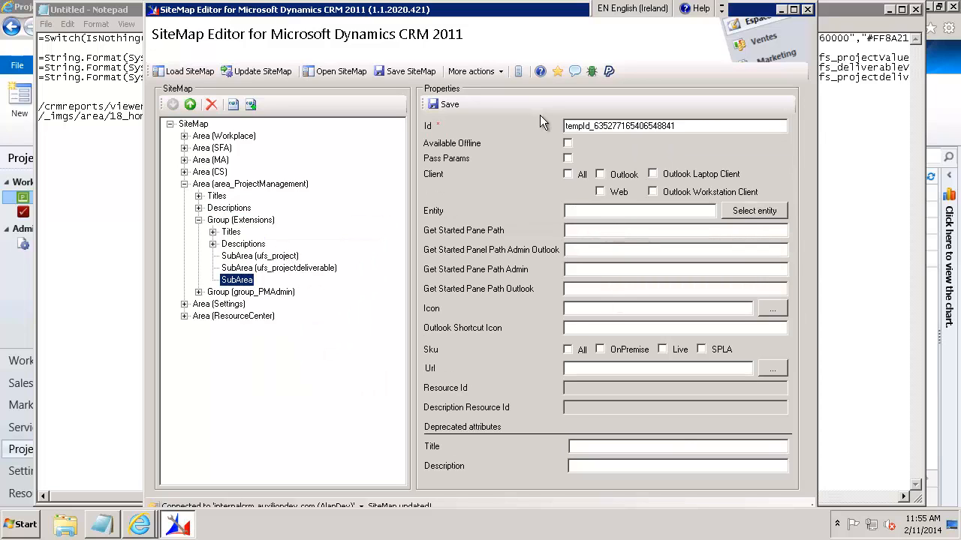
double_click(652, 127)
type("na")
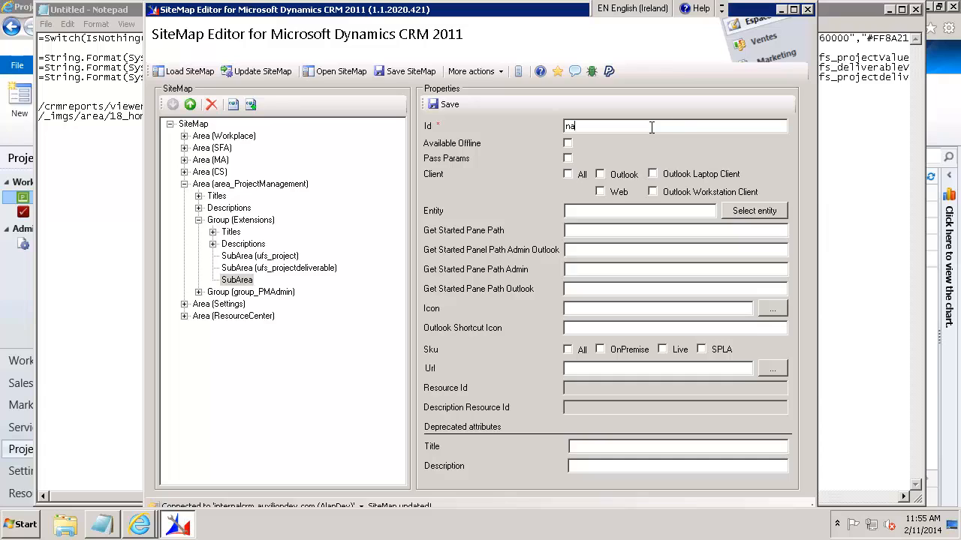
type("v_dash_pd")
Switch to the Project Management solution in Internet Explorer, open the Project Deliverales - RAG report, and copy its link
left_click(139, 525)
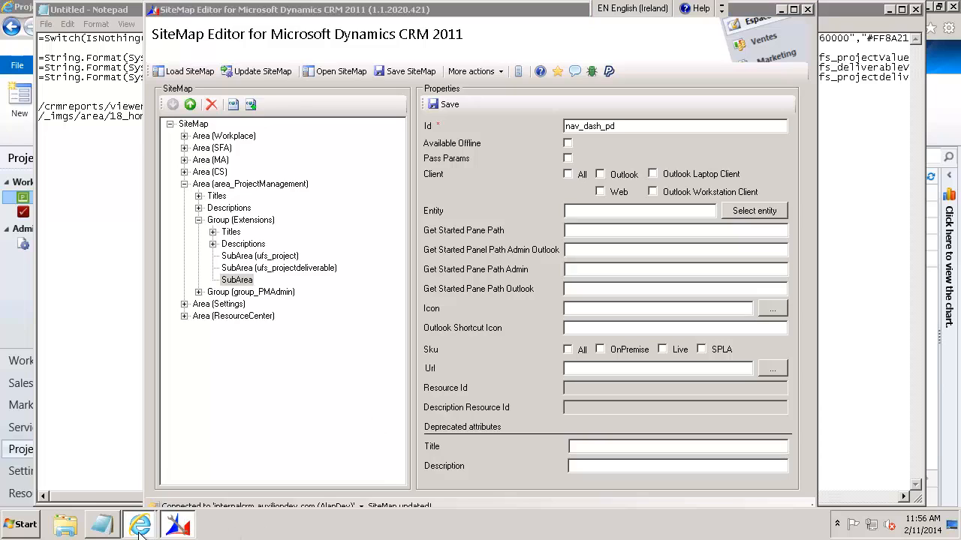
left_click(152, 493)
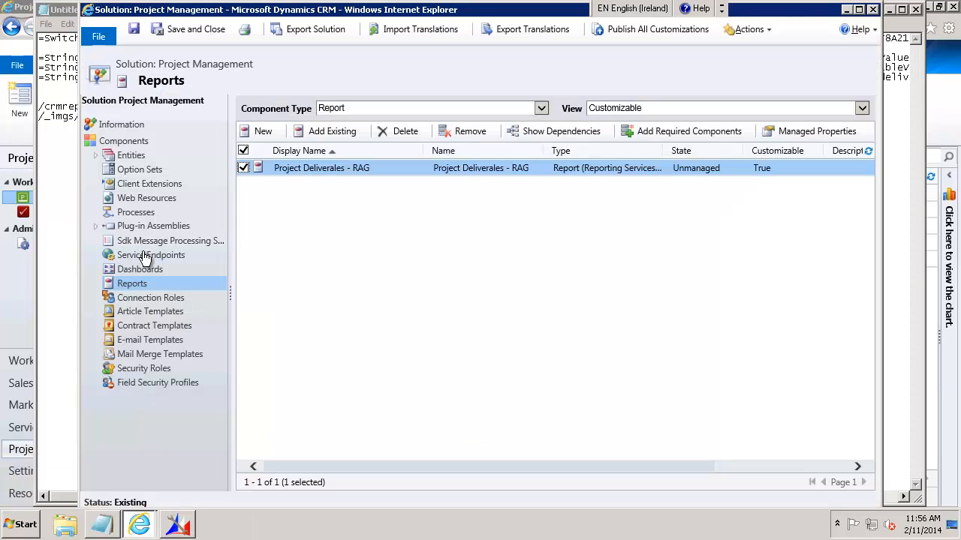
double_click(316, 168)
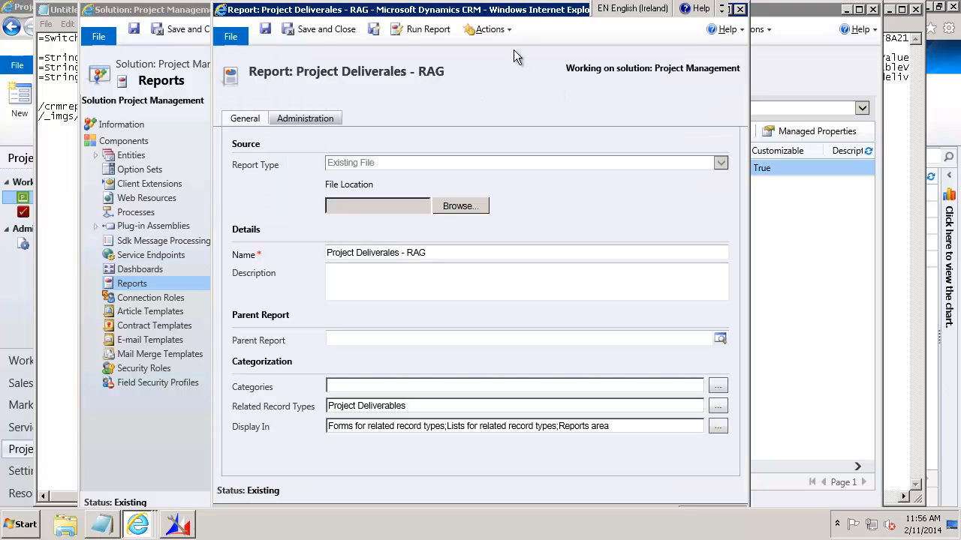
left_click(506, 29)
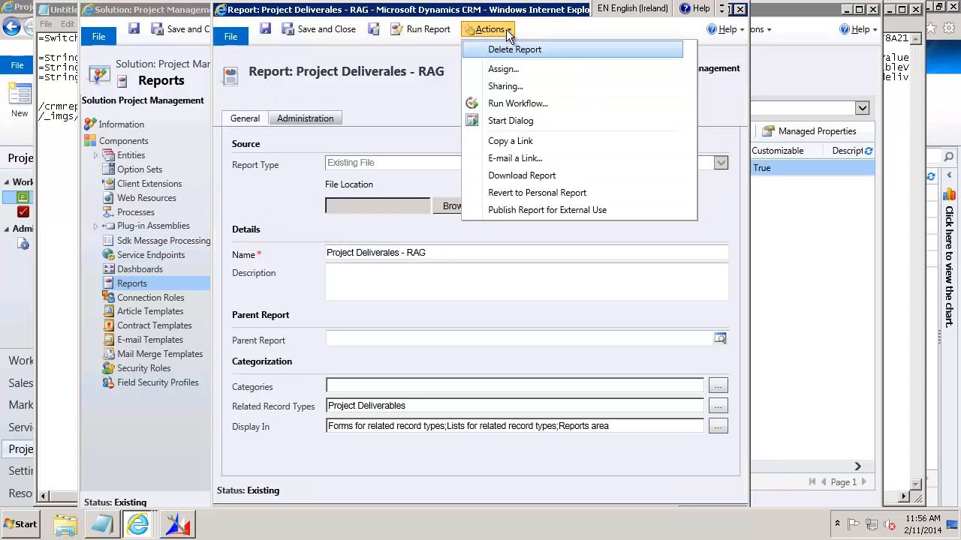
left_click(518, 142)
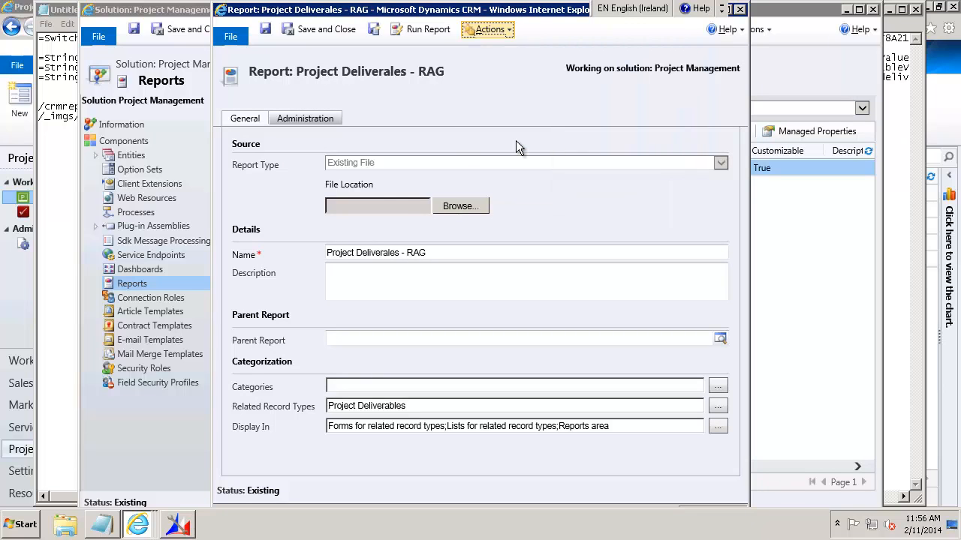
Paste the report link into Notepad, cut the report id that follows "&id=", and delete the rest of the pasted link
left_click(103, 525)
left_click(222, 149)
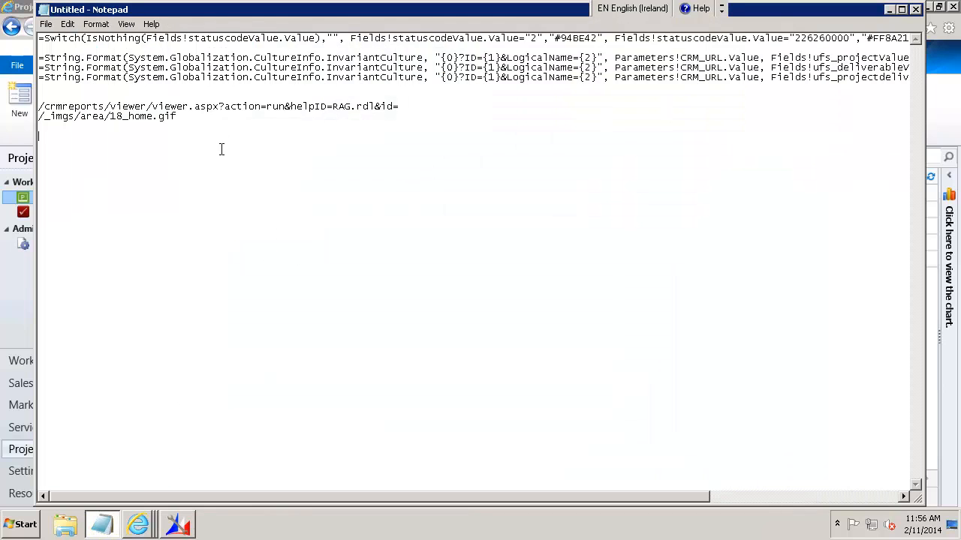
key("ctrl+v")
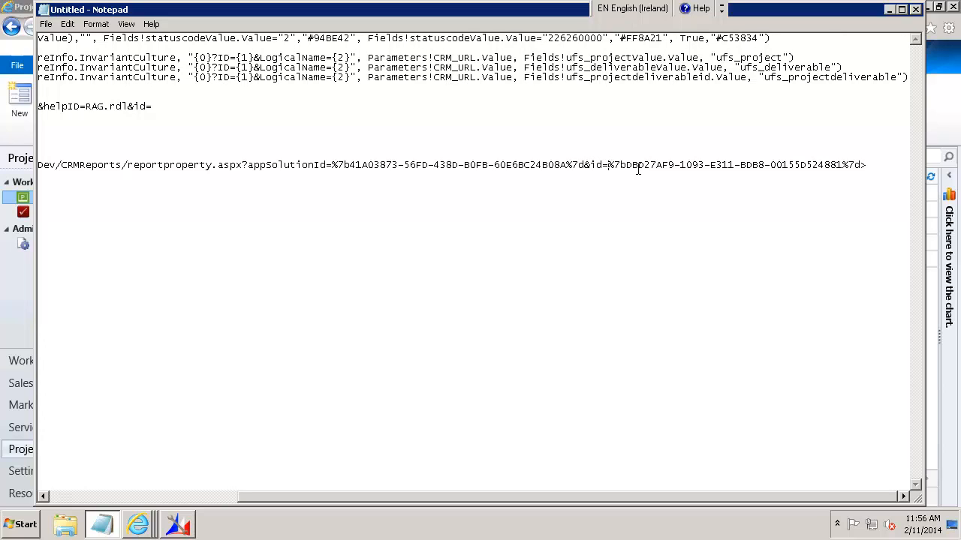
key("shift+End")
key("shift+Left")
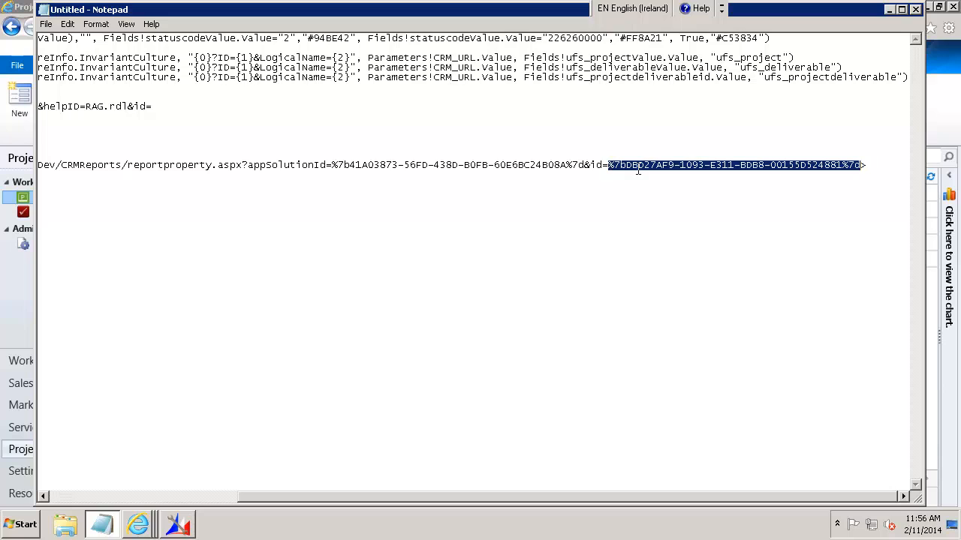
right_click(705, 163)
left_click(736, 187)
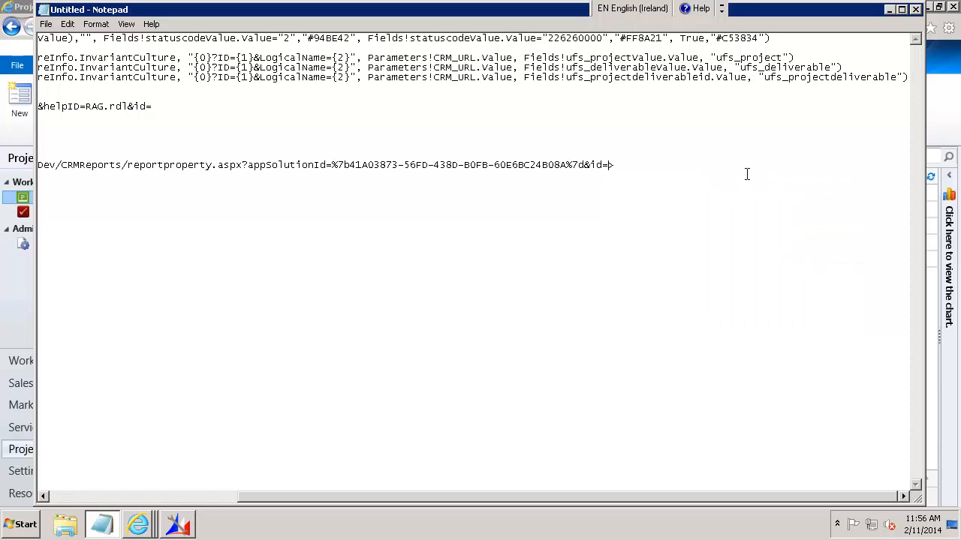
key("shift+Up")
key("shift+Home")
key("Delete")
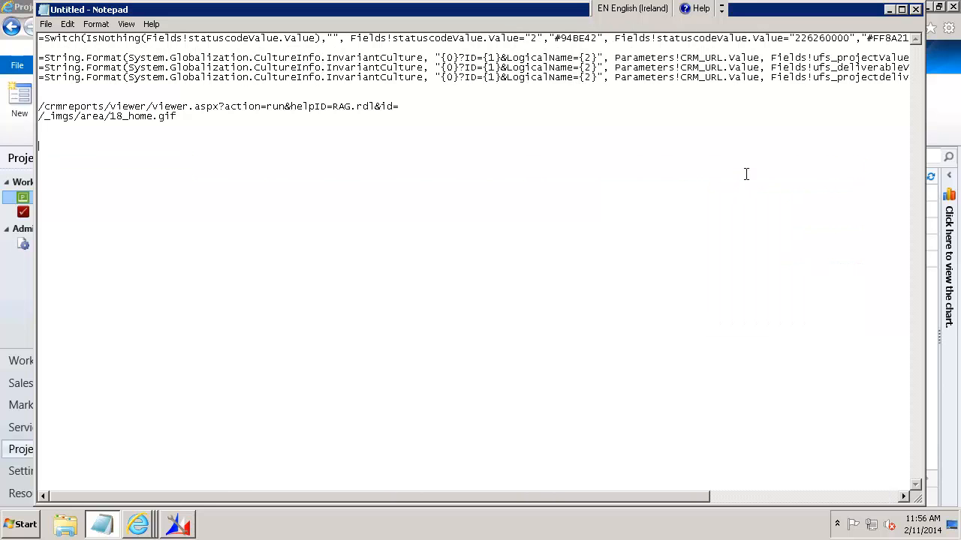
Append the report id to the /crmreports/viewer/viewer.aspx?action=run&helpID=RAG.rdl&id= line and copy the whole line into the nav_dash_pd SubArea's Url in SiteMap Editor
left_click(413, 106)
right_click(414, 107)
left_click(475, 160)
key("shift+Home")
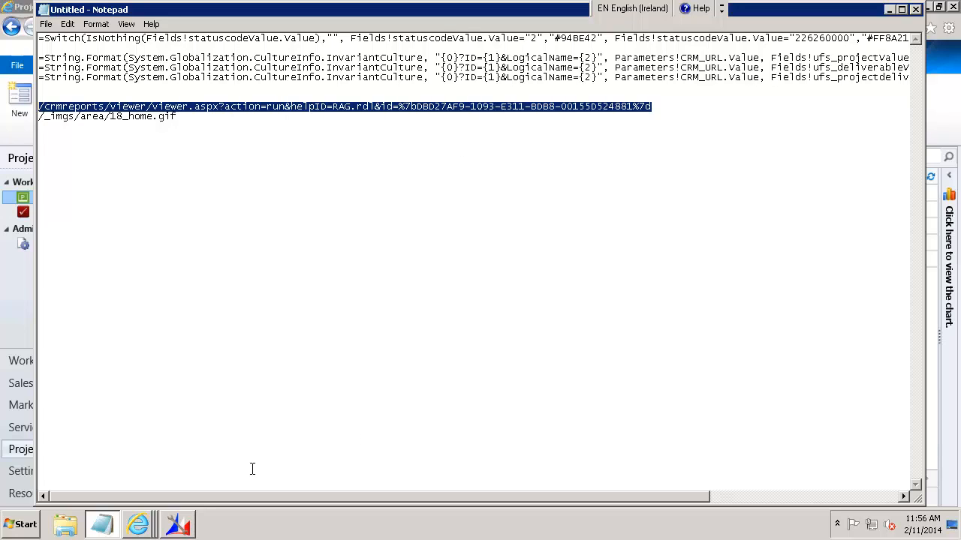
left_click(180, 526)
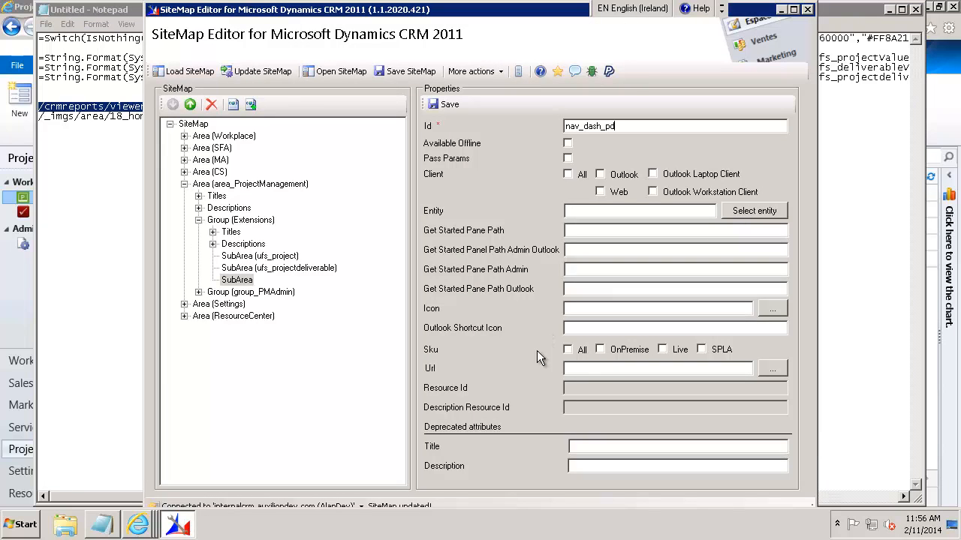
left_click(592, 371)
key("ctrl+v")
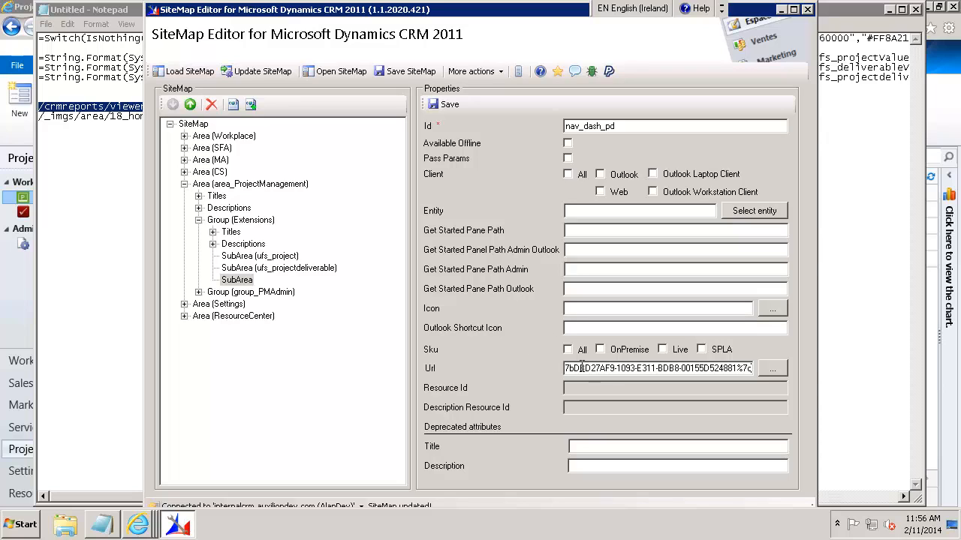
Copy /_imgs/area/18_home.gif from Notepad into the nav_dash_pd SubArea's Icon and save the SubArea's properties
left_click(62, 124)
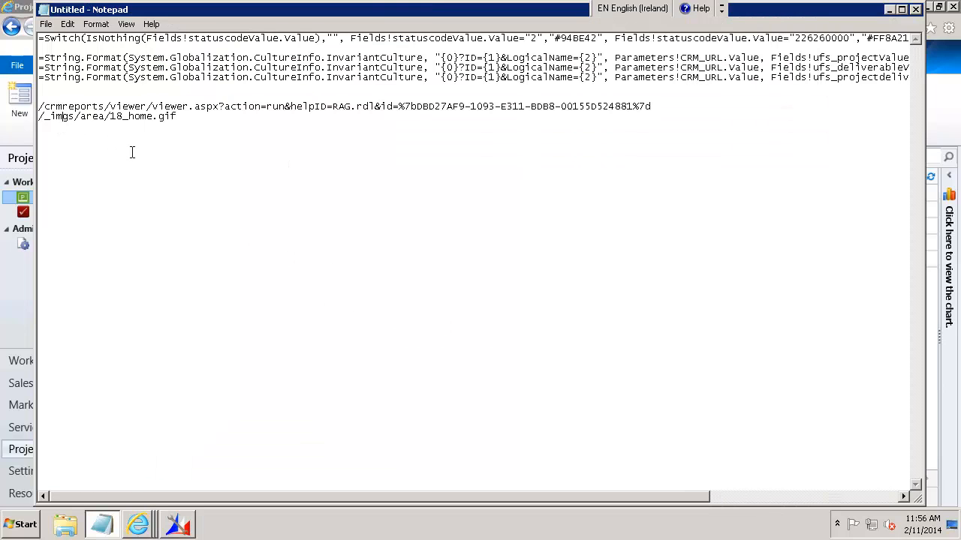
key("shift+End")
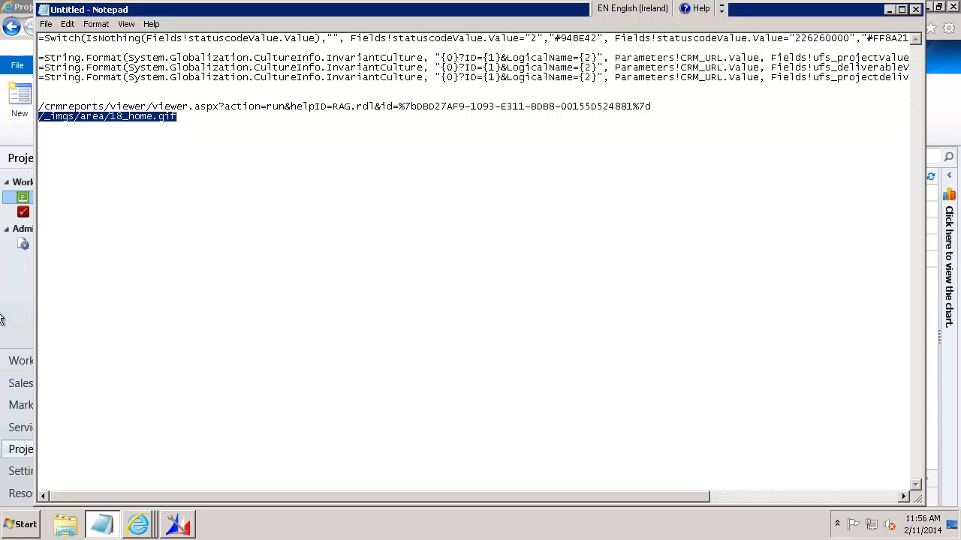
left_click(178, 524)
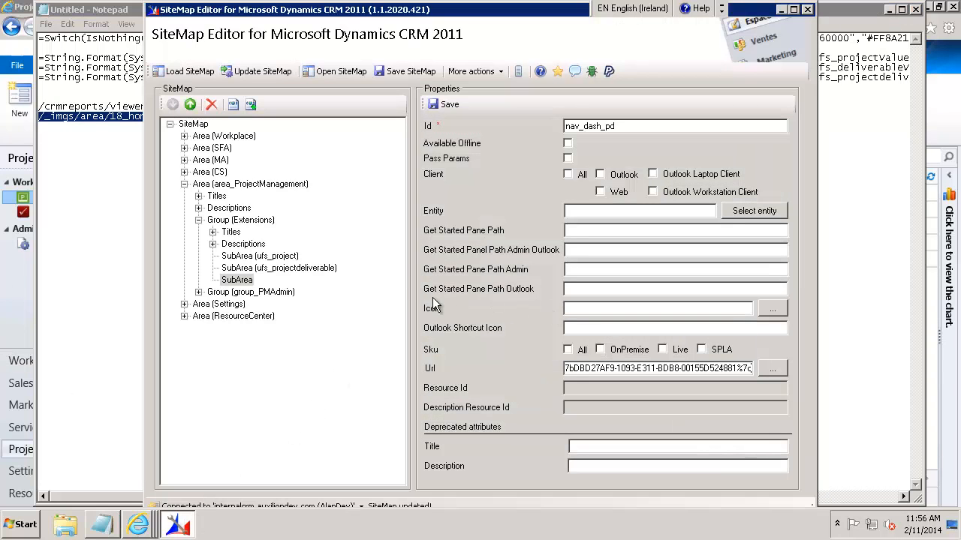
left_click(586, 308)
key("ctrl+v")
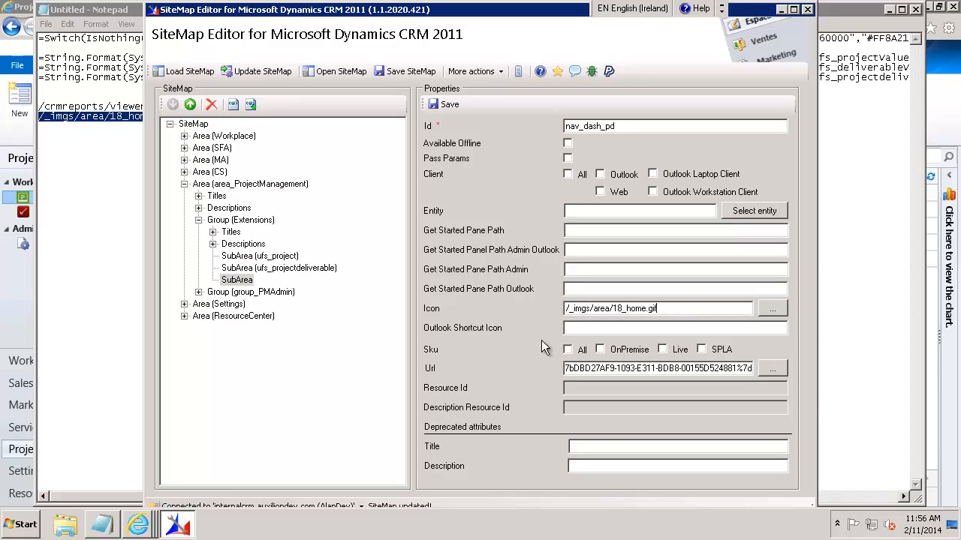
left_click(448, 104)
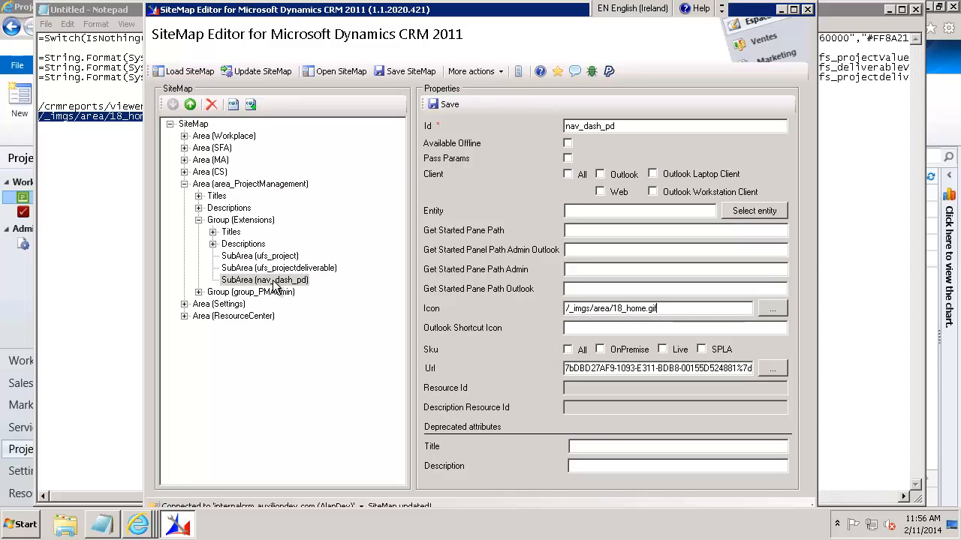
Add a title with LCID 1033 and text Dashboard to the nav_dash_pd SubArea, save it, and update the SiteMap on the server
right_click(275, 283)
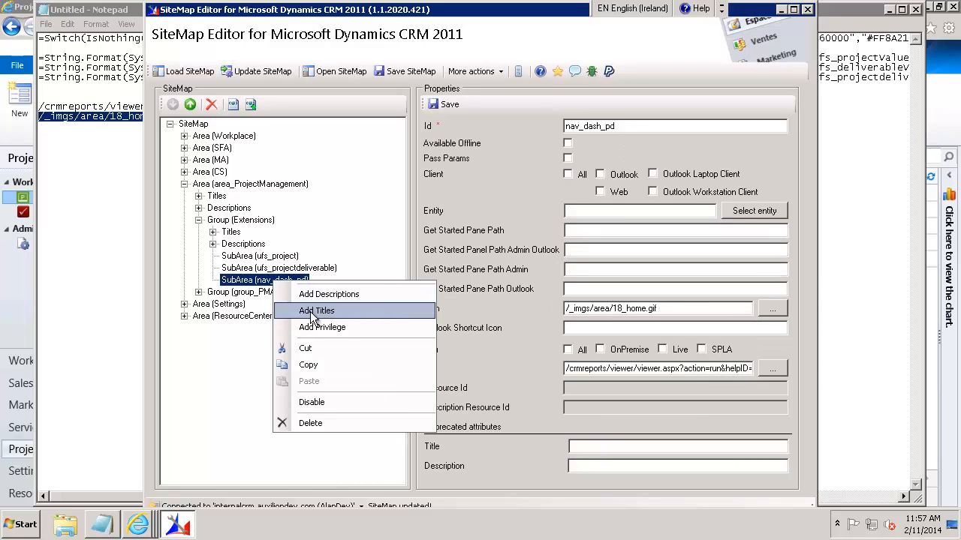
left_click(305, 312)
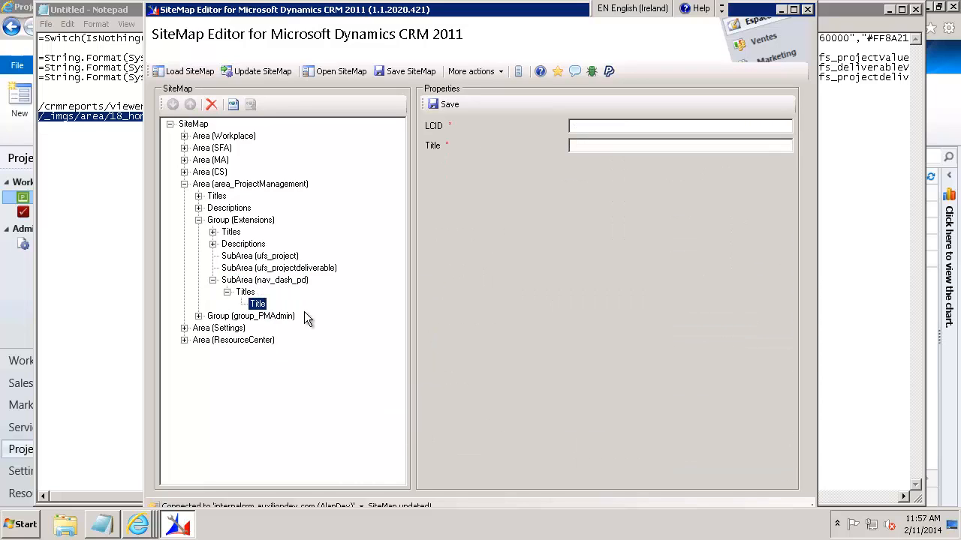
left_click(582, 127)
type("10")
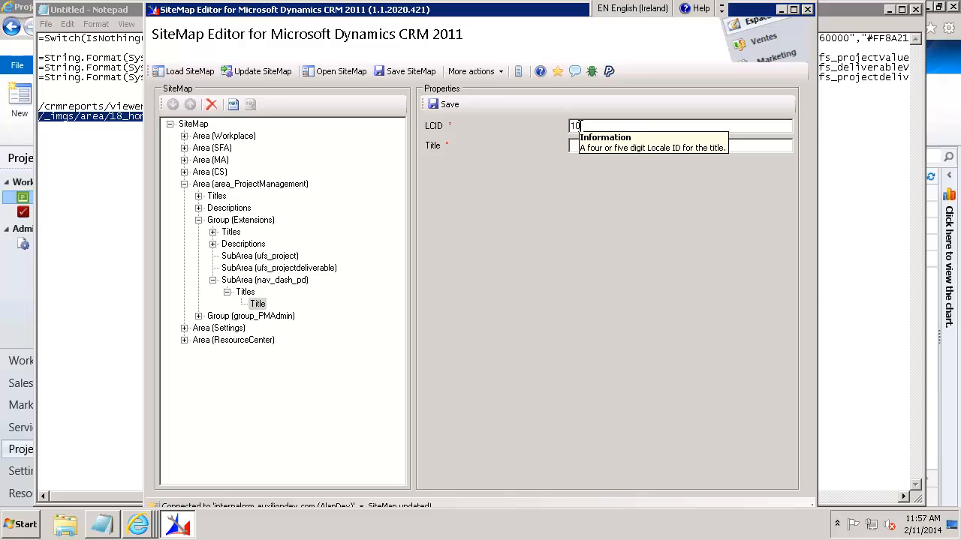
type("33")
key("Tab")
type("D")
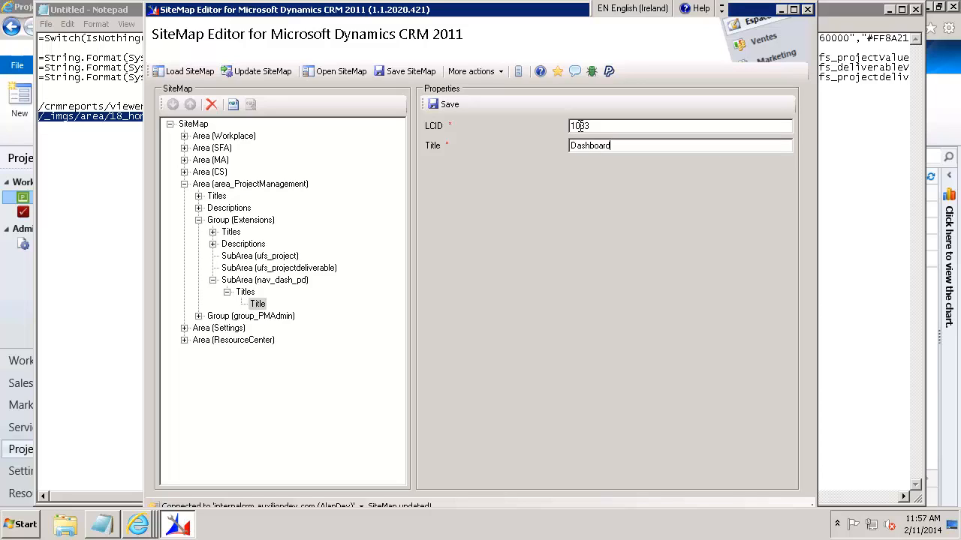
left_click(450, 105)
left_click(262, 72)
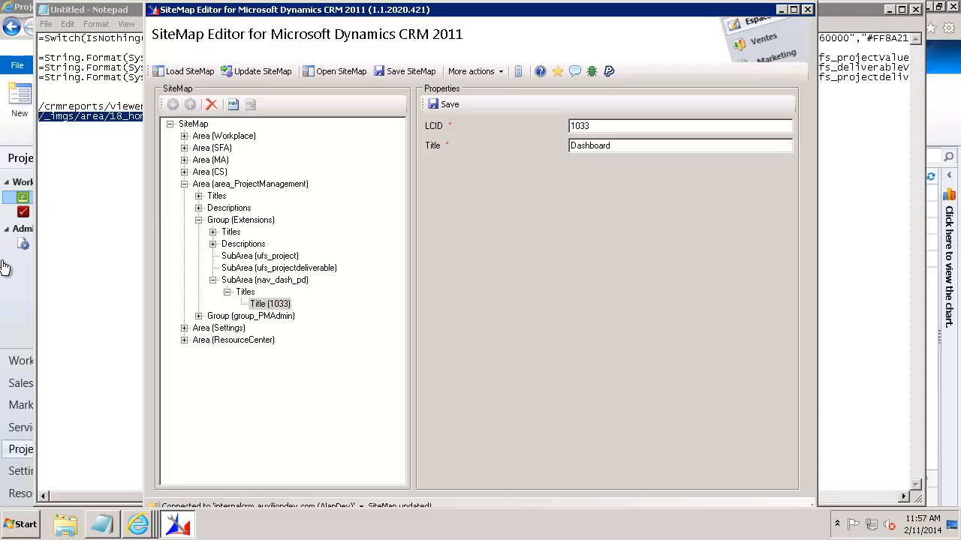
Move the nav_dash_pd SubArea above ufs_project in the Extensions group and update the SiteMap on the server
left_click(29, 288)
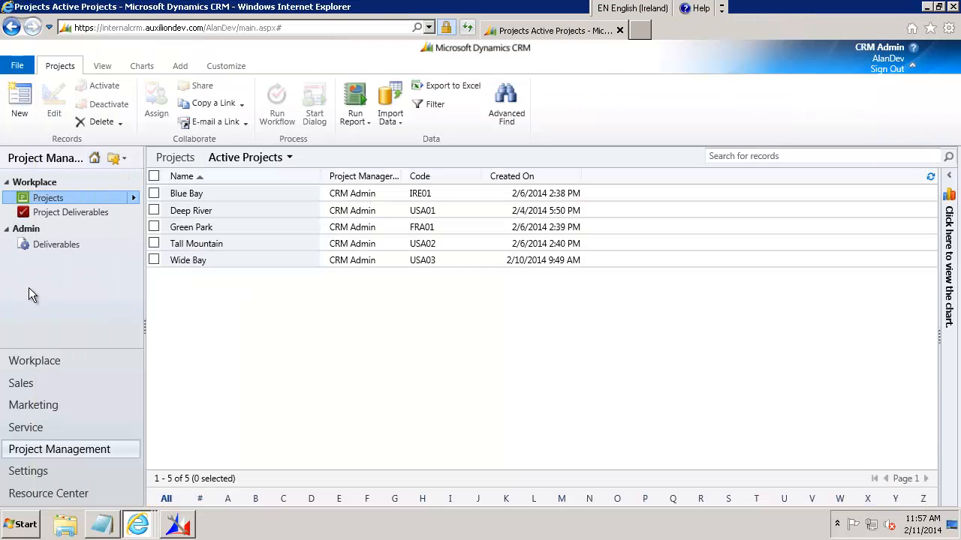
left_click(178, 524)
left_click(212, 280)
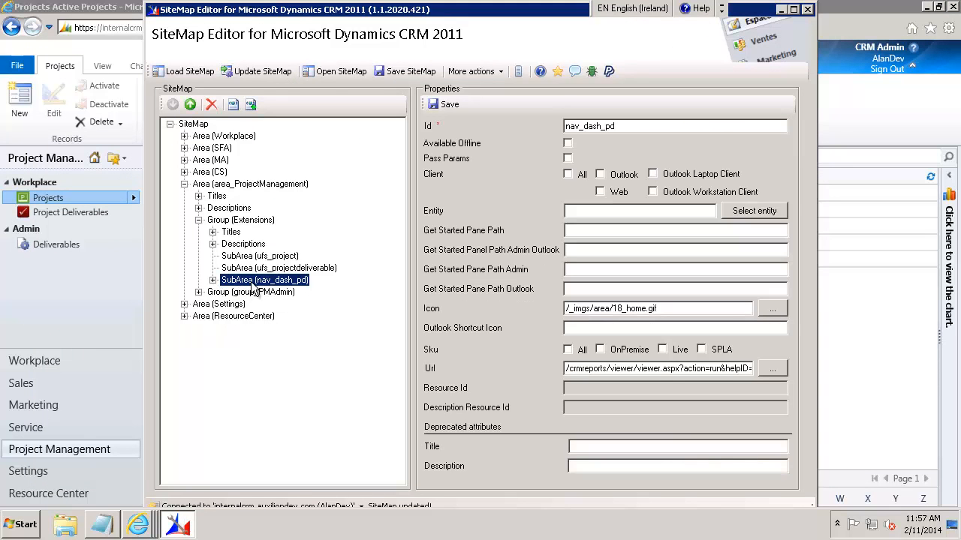
left_click(190, 105)
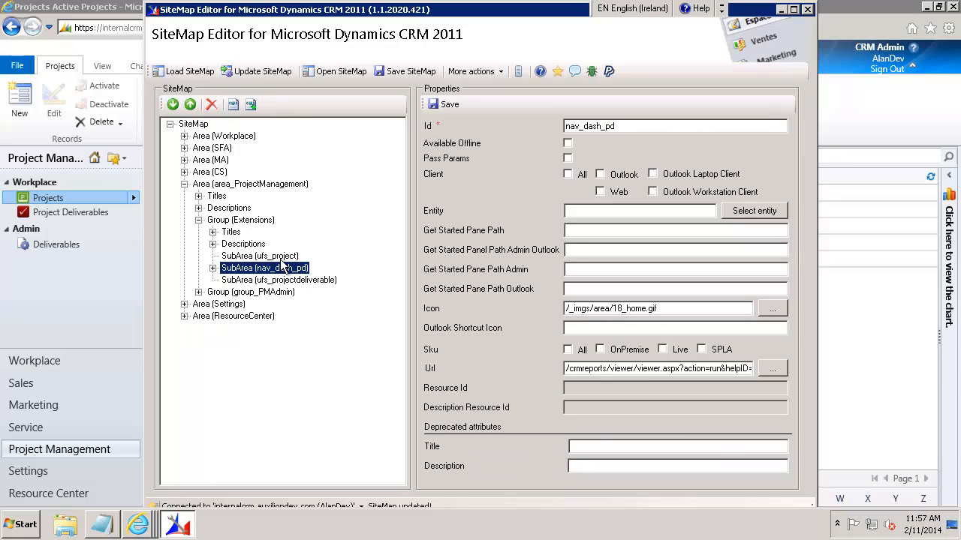
left_click(190, 105)
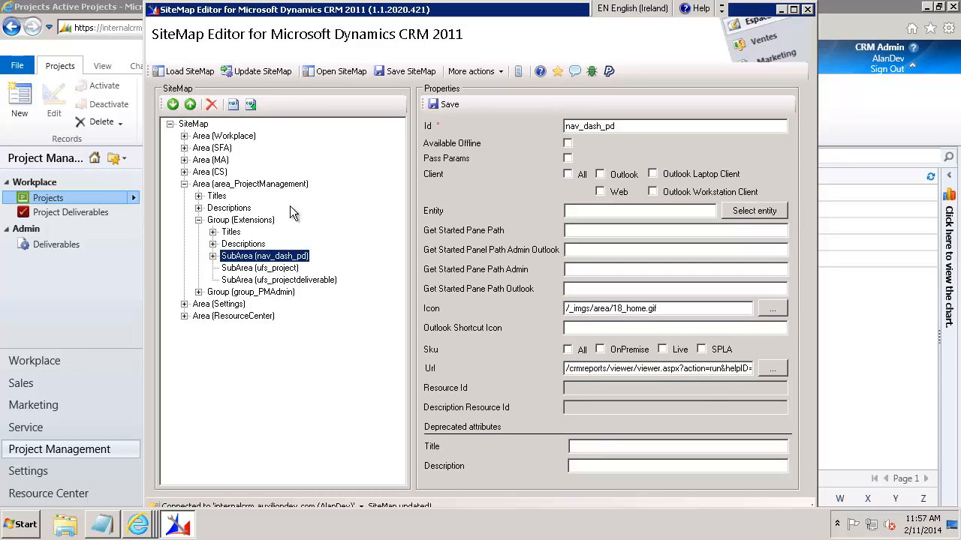
left_click(265, 72)
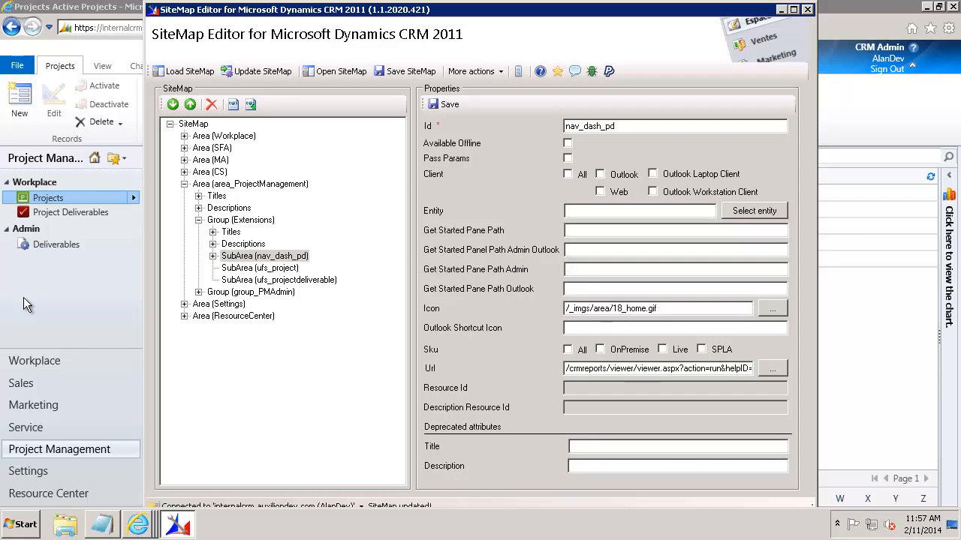
Switch to Internet Explorer, open the Project Management Dashboard, and check the IRE01-D01 hyperlink by opening its record and closing it
key("alt+Tab")
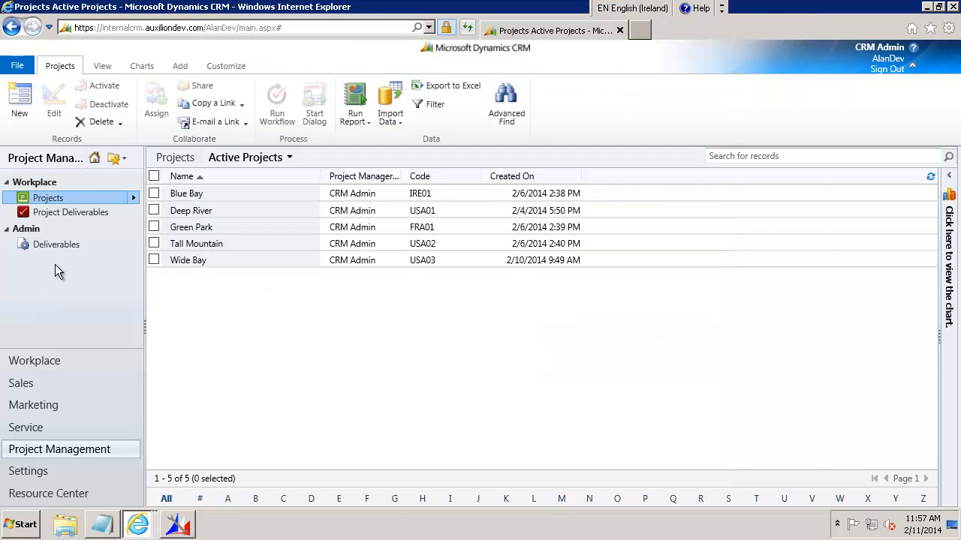
left_click(90, 201)
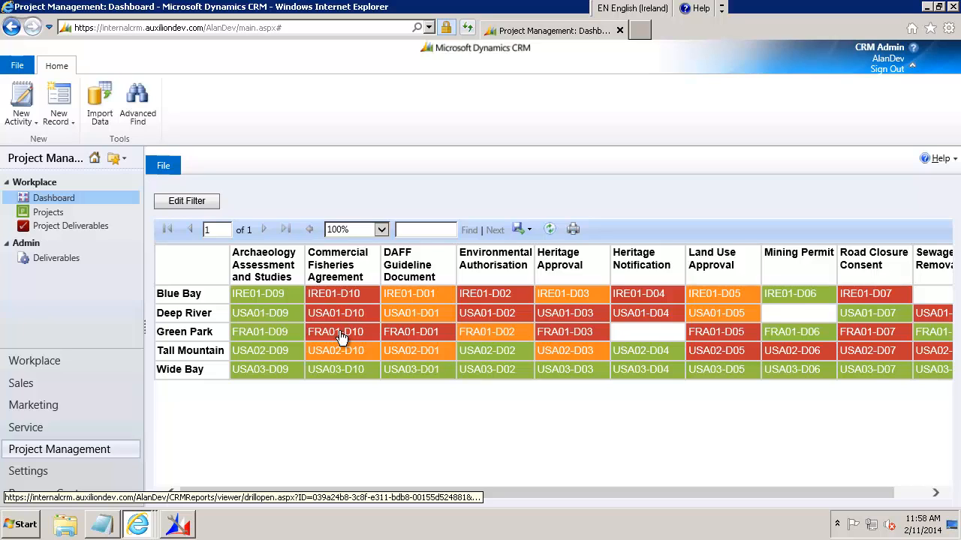
left_click(418, 293)
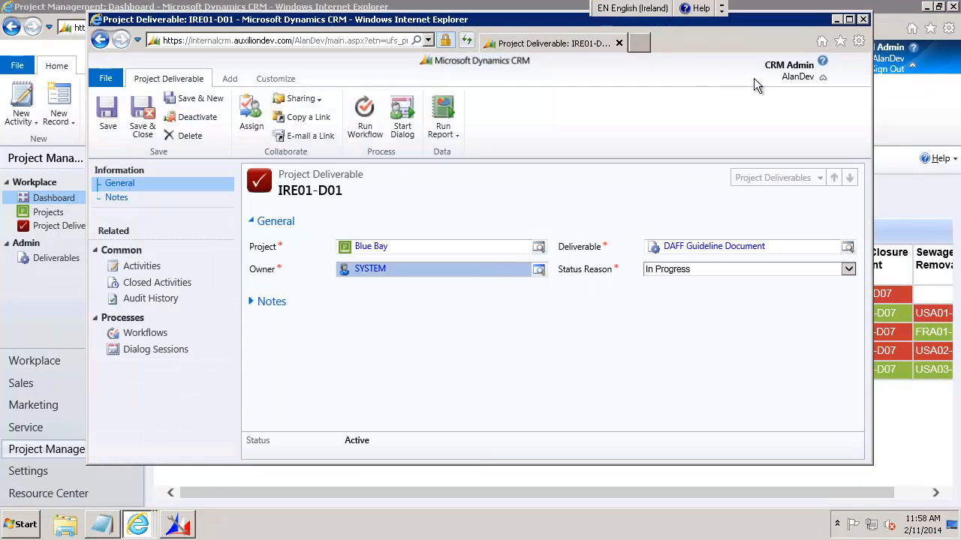
left_click(862, 20)
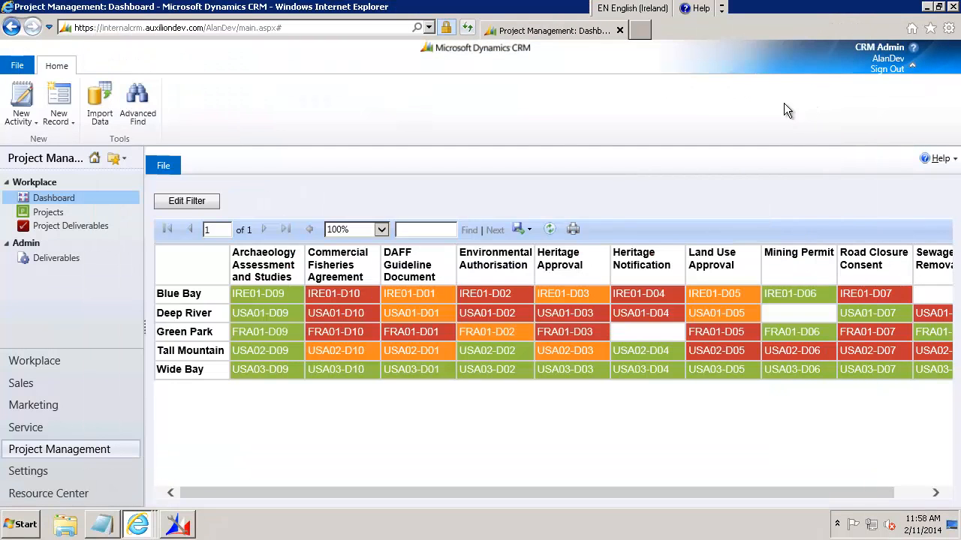